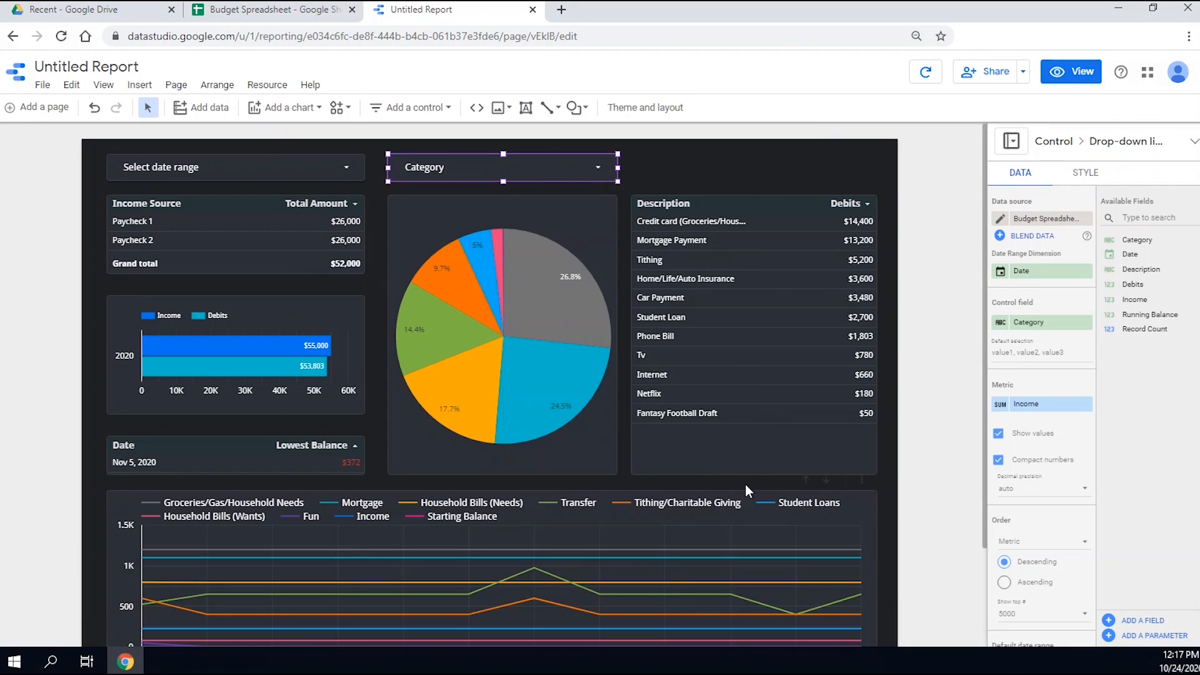
{"action": "right_click", "coordinate": [589, 166]}
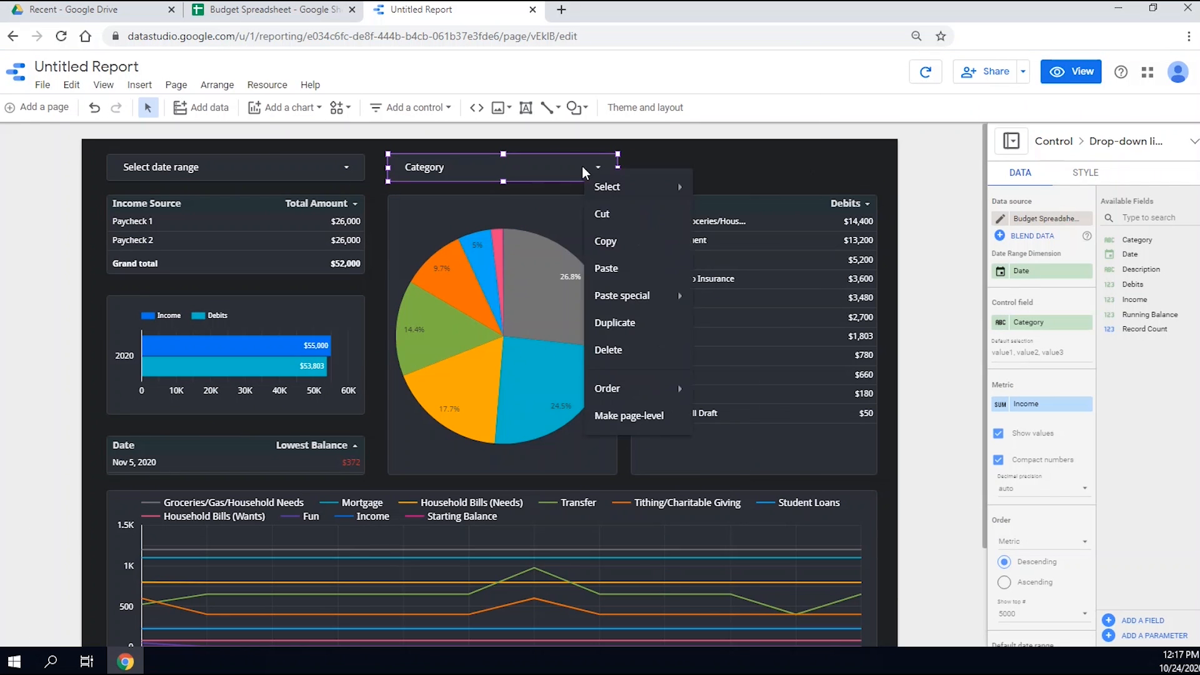
{"action": "right_click", "coordinate": [723, 263]}
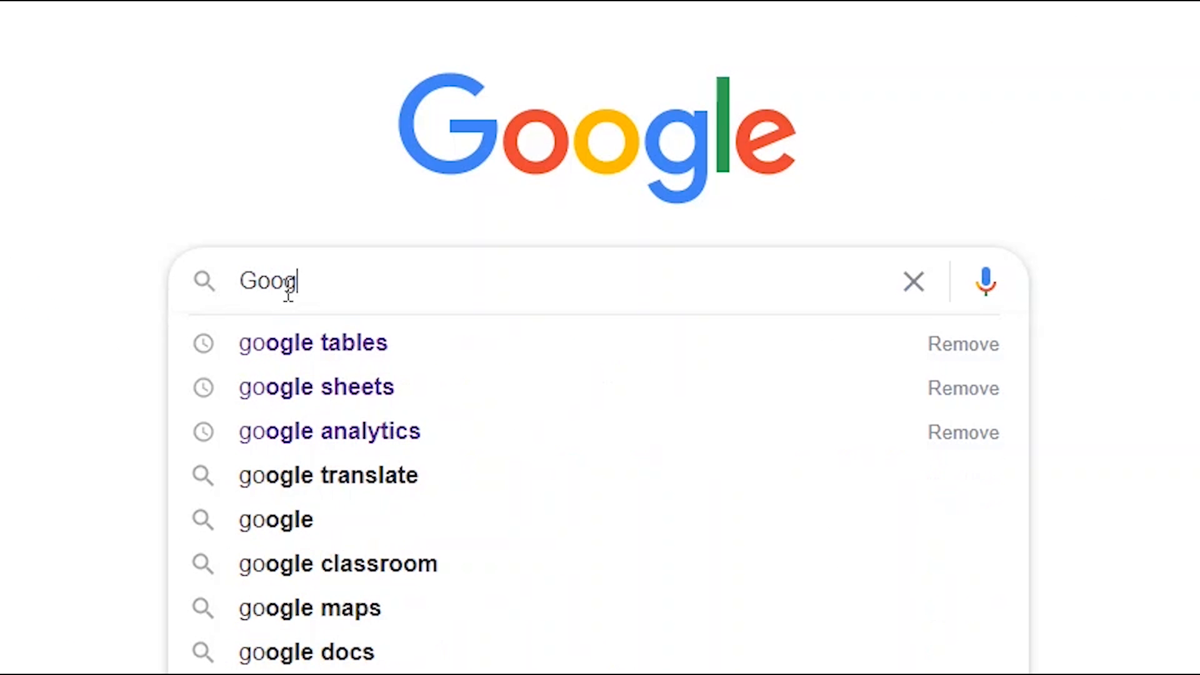
Search the web for "Google Data Studio" and open the Data Studio Product Overview result
{"action": "type", "text": "le Data"}
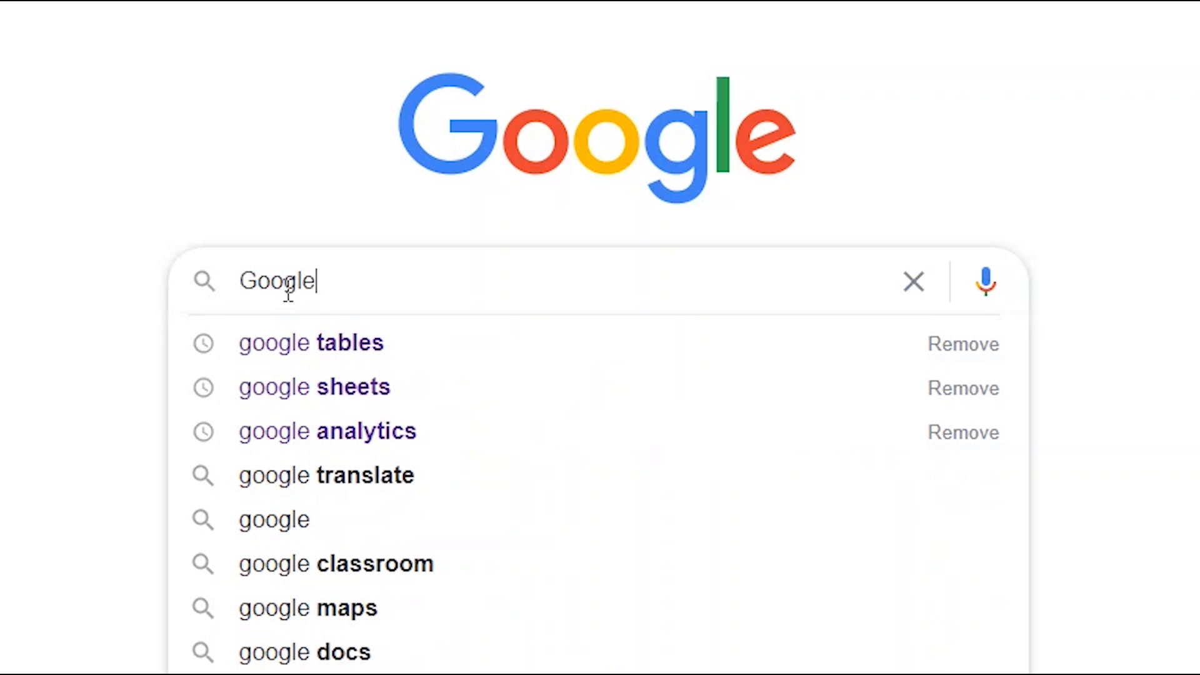
{"action": "type", "text": " Studio"}
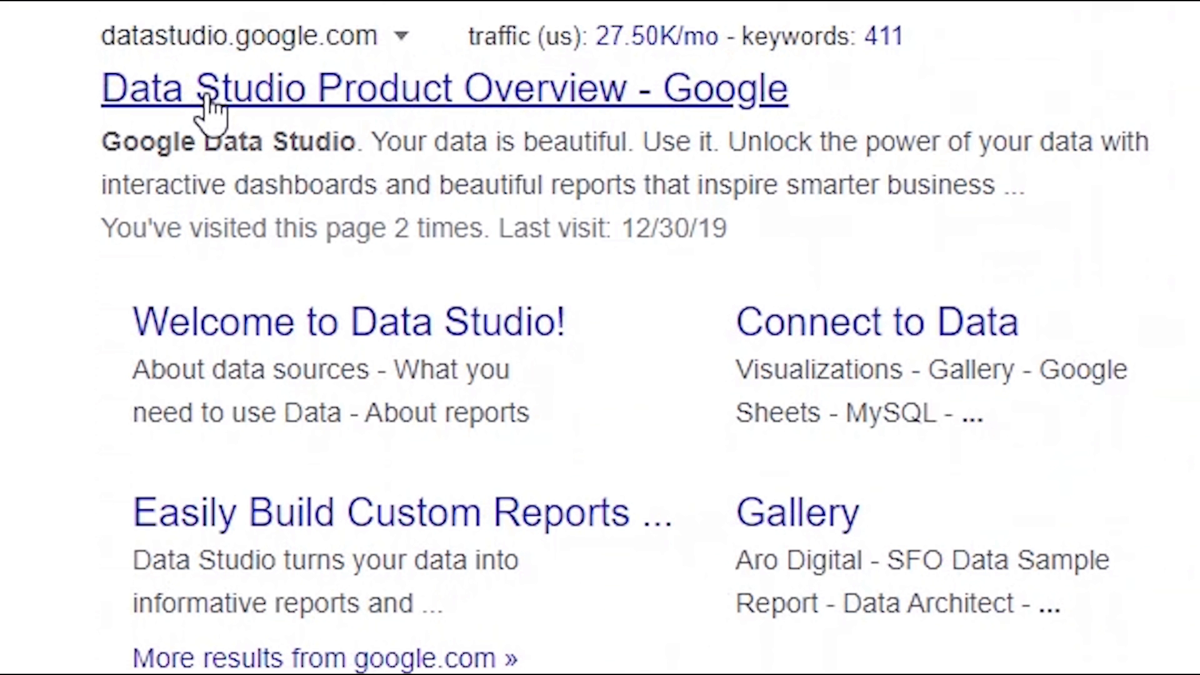
{"action": "left_click", "coordinate": [210, 106]}
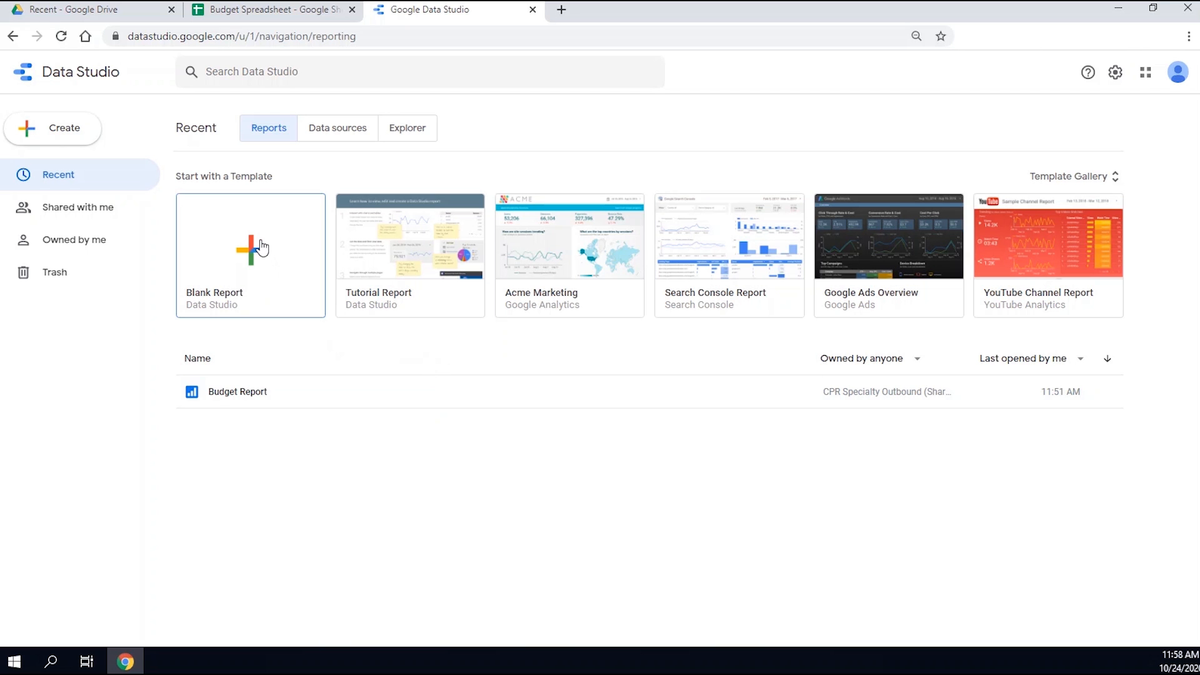
{"action": "left_click", "coordinate": [261, 249]}
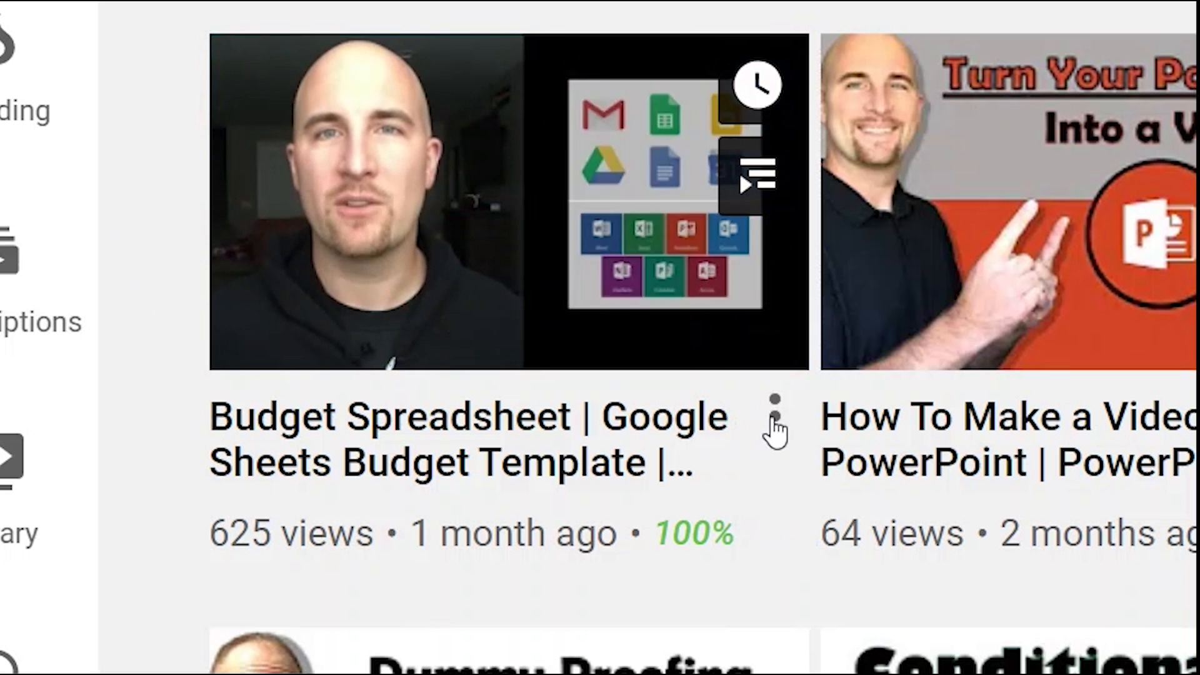
{"action": "left_click", "coordinate": [774, 418]}
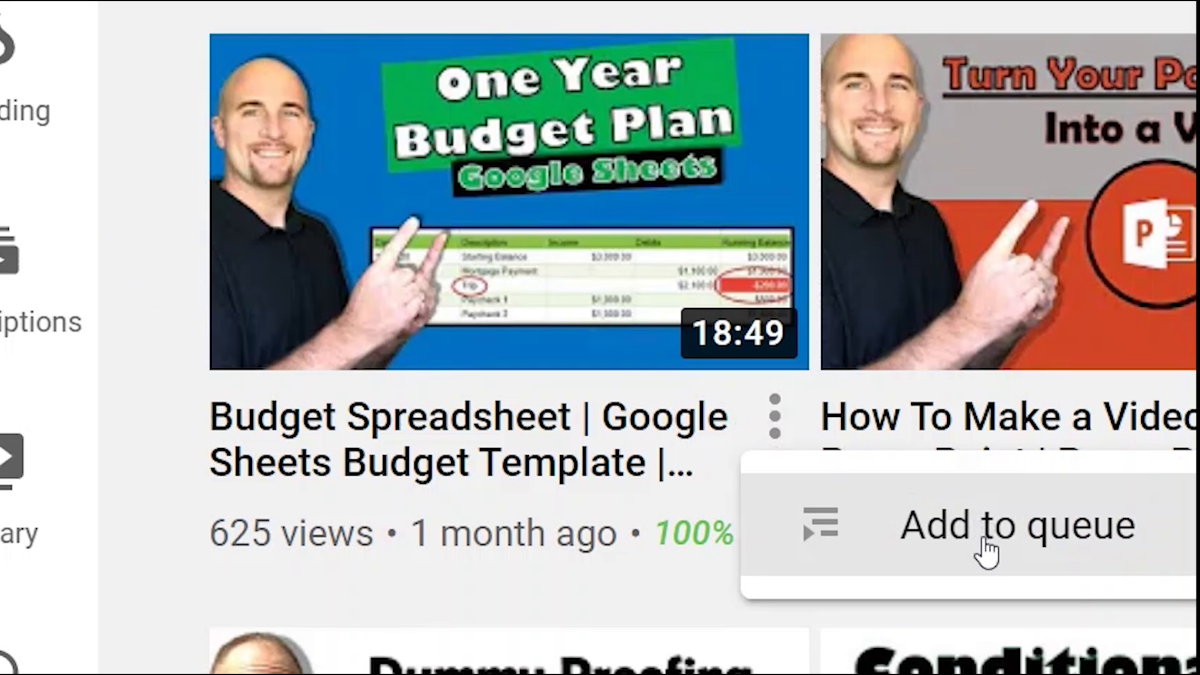
{"action": "left_click", "coordinate": [982, 553]}
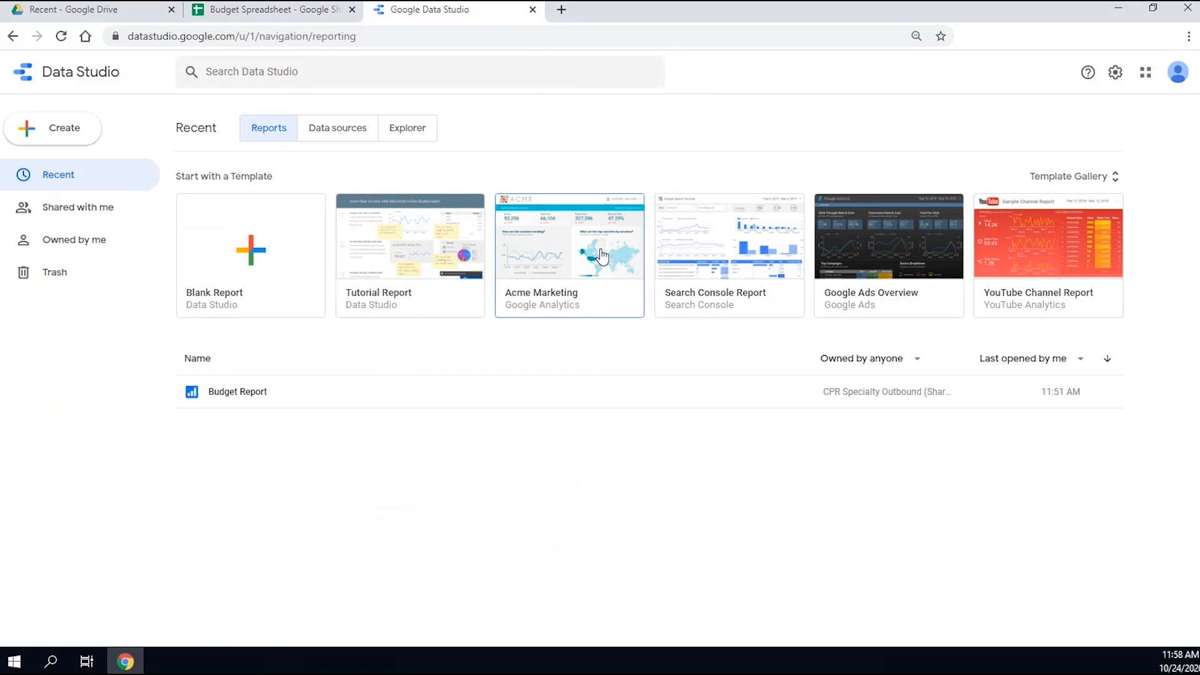
Create a blank report and choose the first Budget Spreadsheet through the Google Sheets connector
{"action": "left_click", "coordinate": [263, 263]}
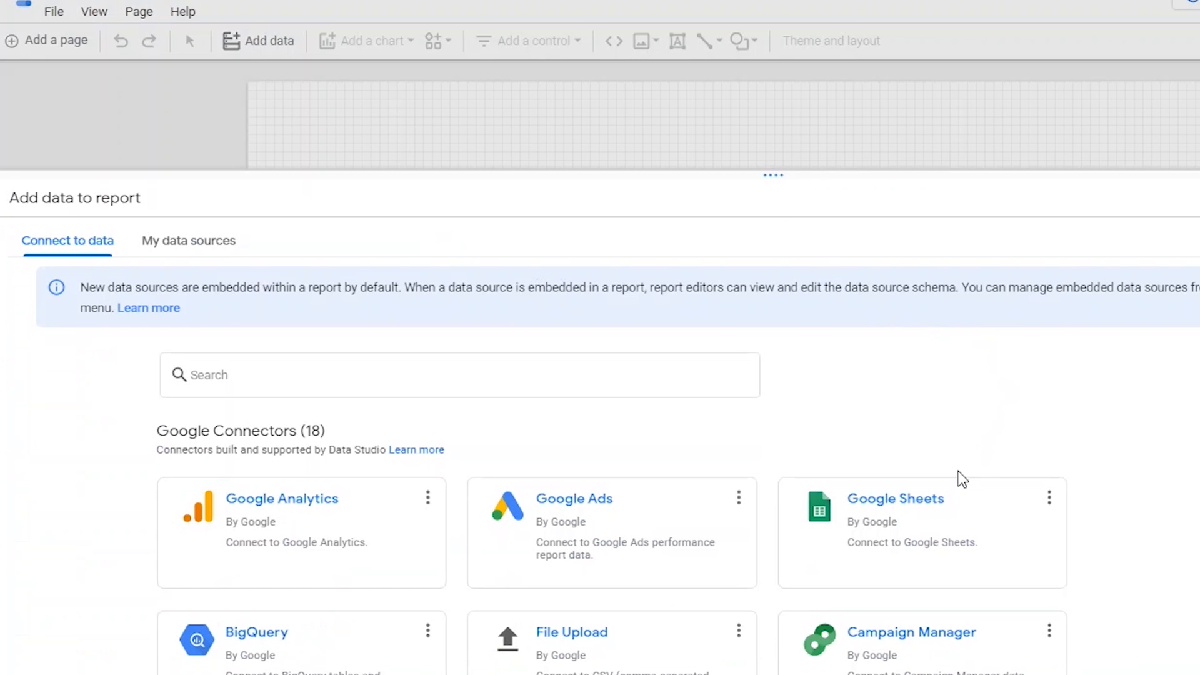
{"action": "left_click", "coordinate": [898, 527]}
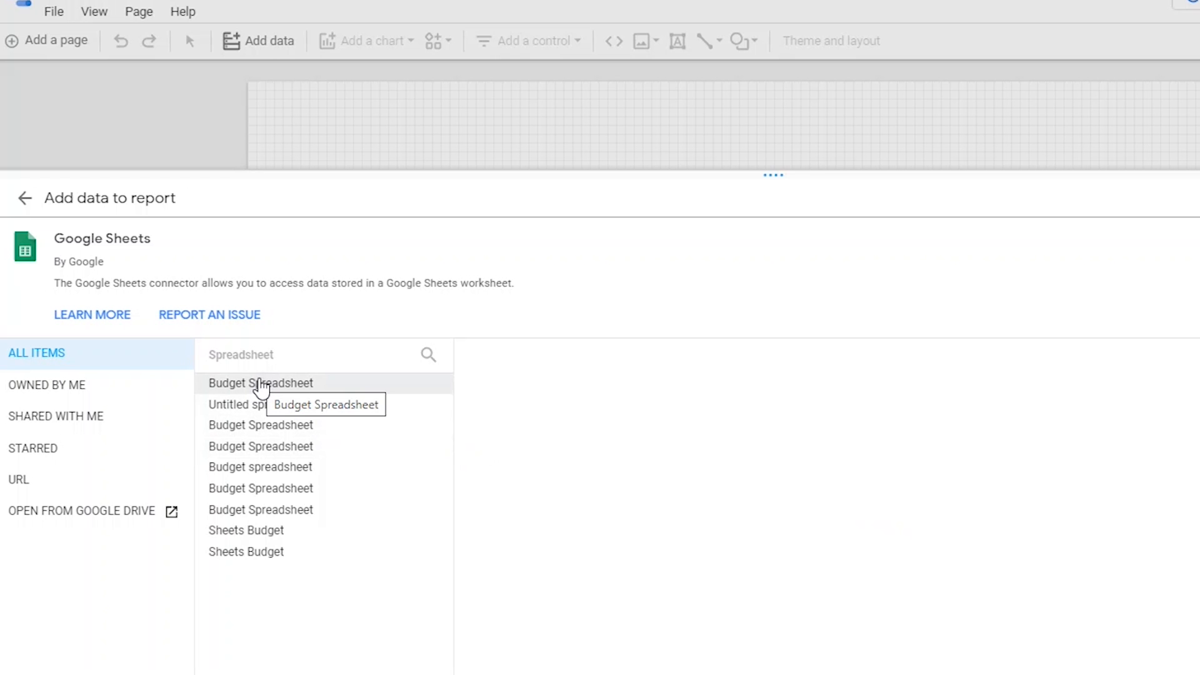
{"action": "left_click", "coordinate": [260, 385]}
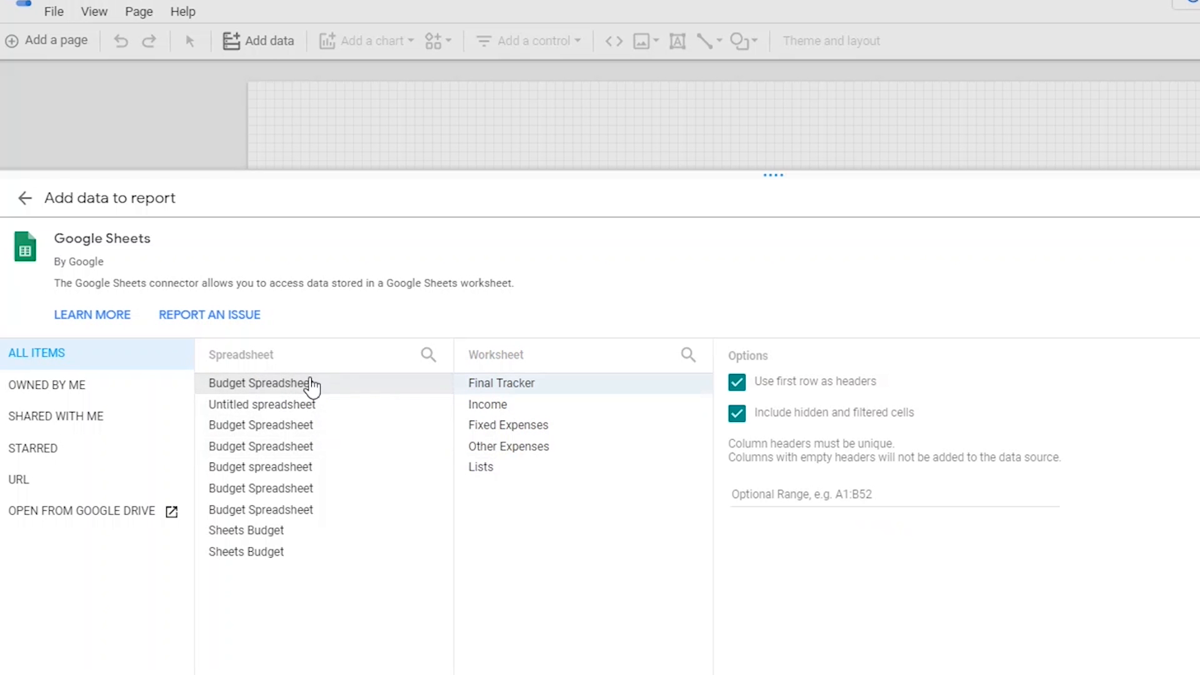
Check the source spreadsheet's tabs, and add its Final Tracker worksheet to the report as the data source
{"action": "left_click", "coordinate": [241, 17]}
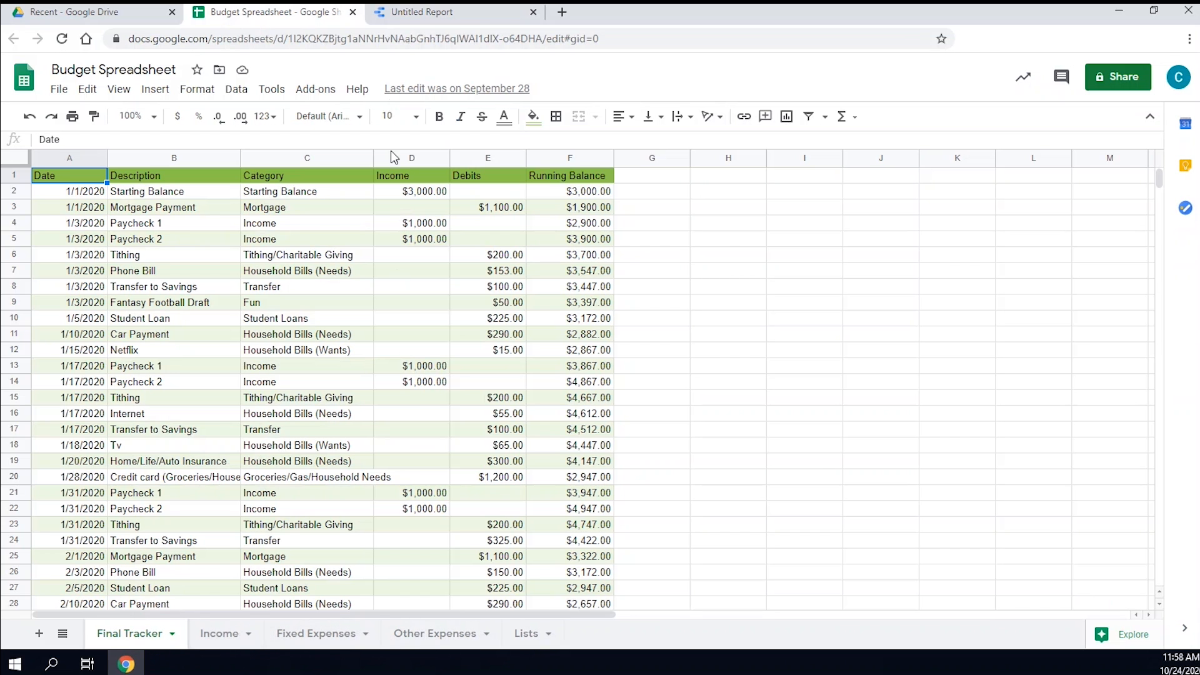
{"action": "left_click", "coordinate": [390, 13]}
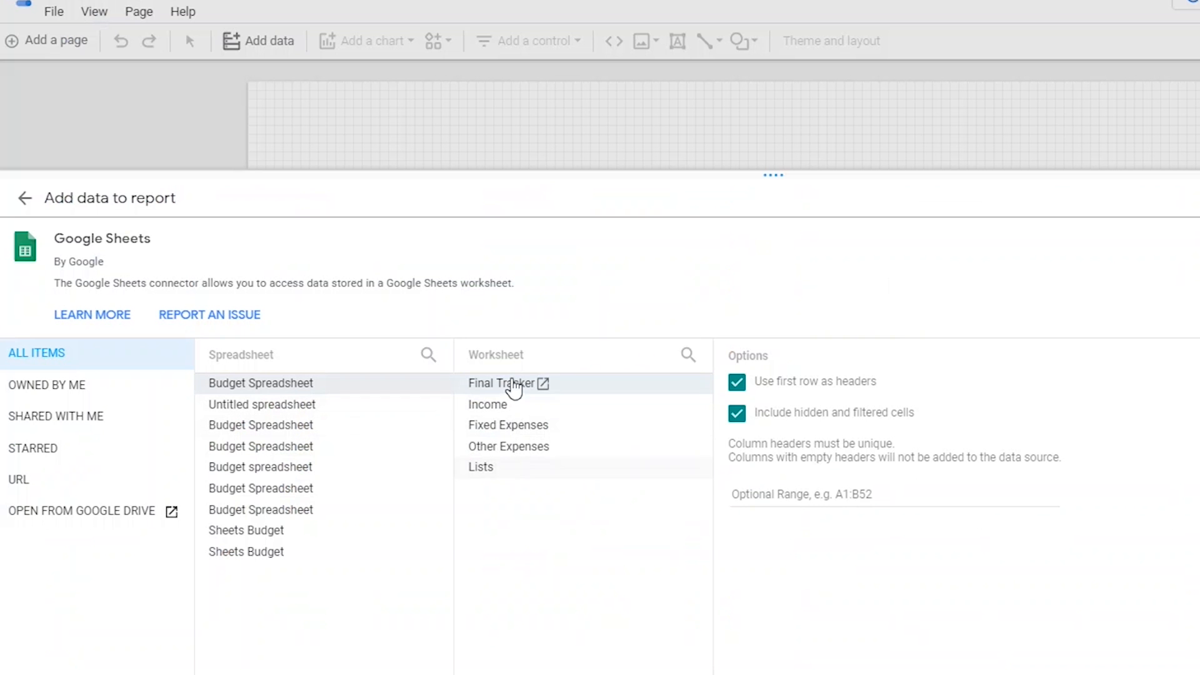
{"action": "left_click", "coordinate": [508, 387]}
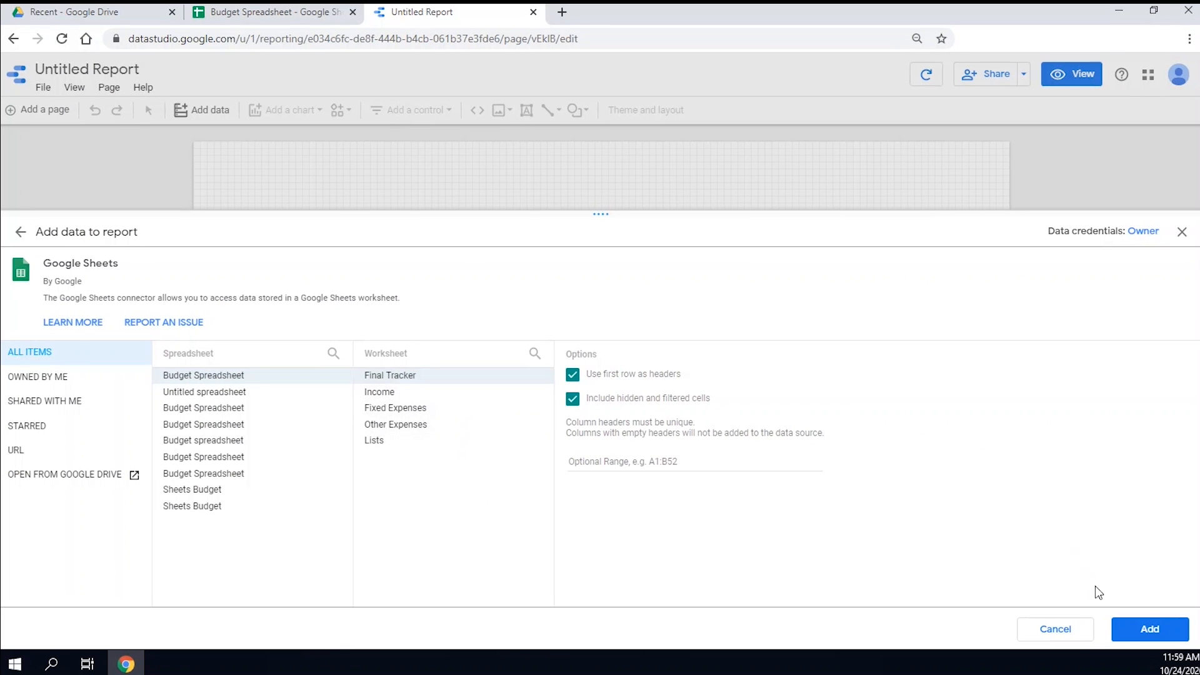
{"action": "left_click", "coordinate": [1128, 629]}
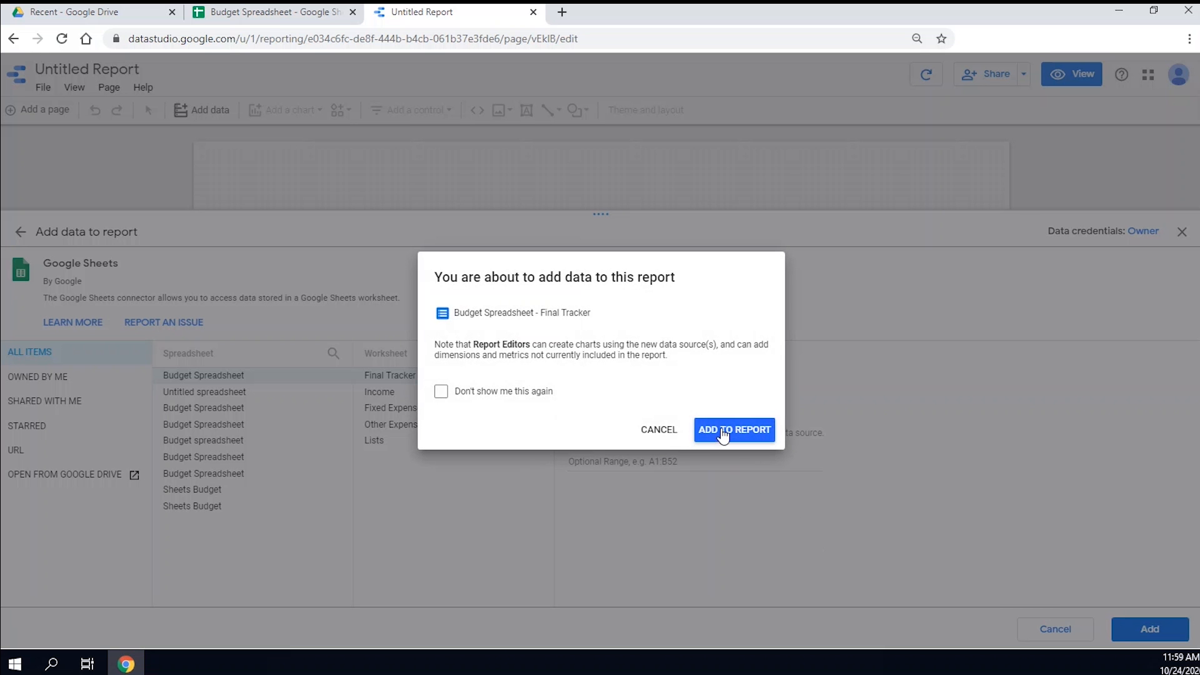
{"action": "left_click", "coordinate": [723, 432]}
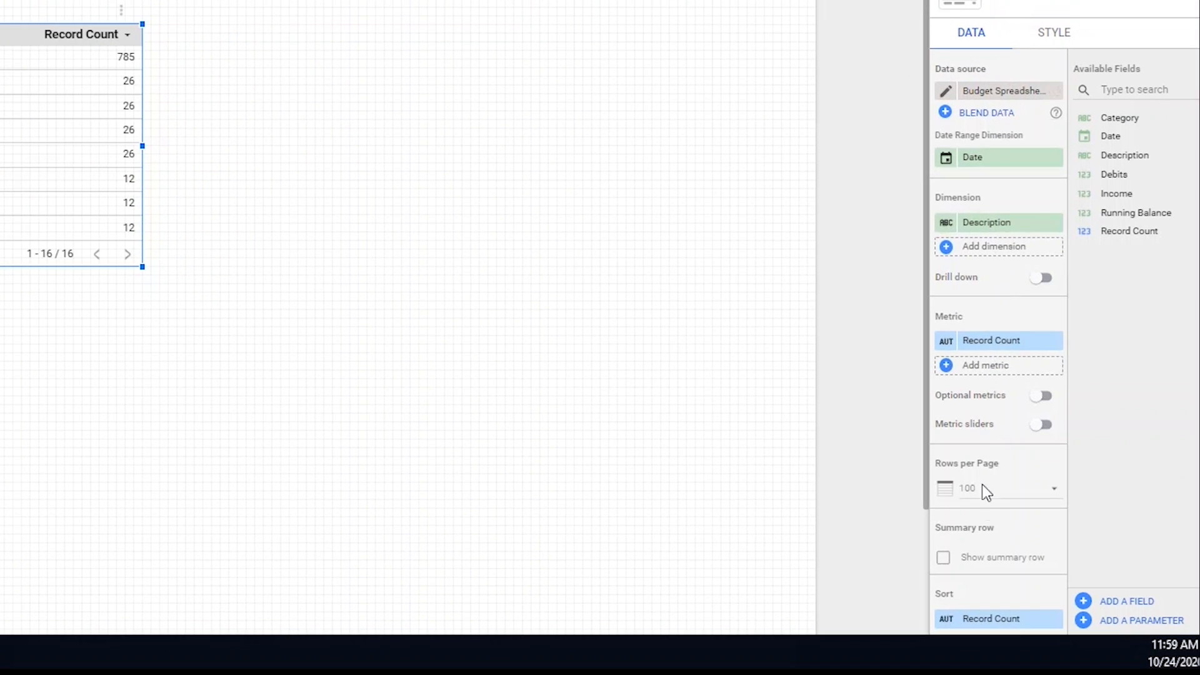
Review the table's data settings, from dimension and metric through sorting, date range, filter and interactions
{"action": "scroll", "coordinate": [976, 535], "scroll_direction": "down", "scroll_amount": 8}
{"action": "scroll", "coordinate": [972, 535], "scroll_direction": "up", "scroll_amount": 8}
{"action": "scroll", "coordinate": [1001, 388], "scroll_direction": "down", "scroll_amount": 3}
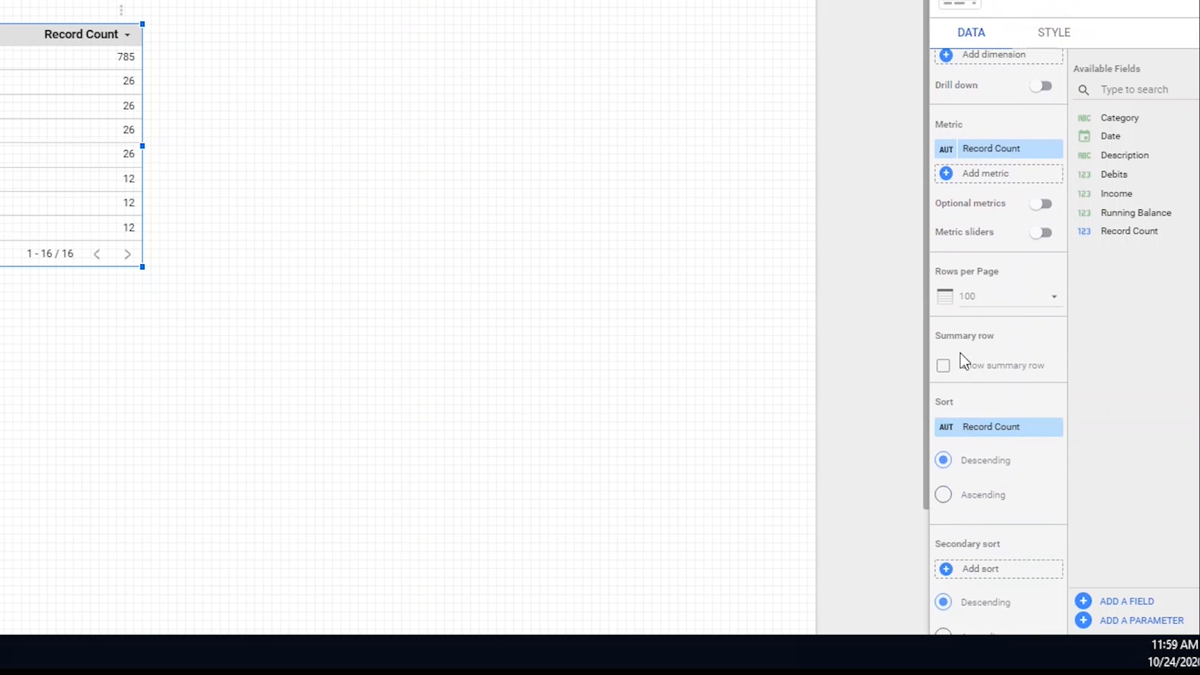
{"action": "scroll", "coordinate": [994, 470], "scroll_direction": "down", "scroll_amount": 2}
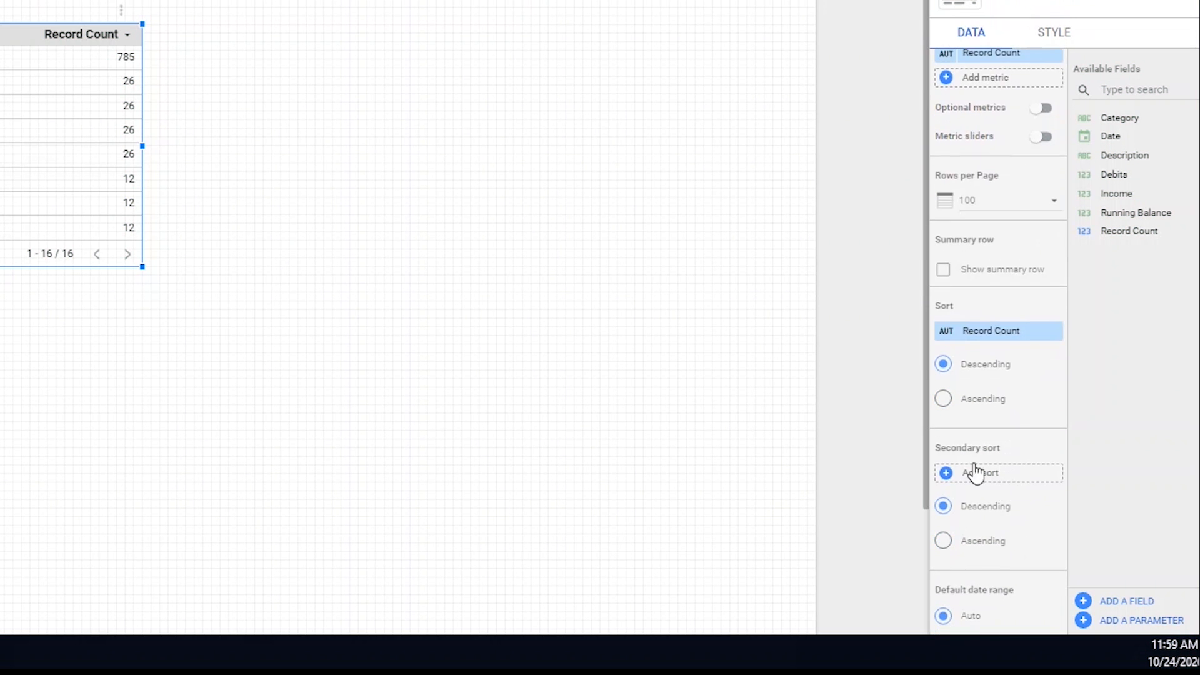
{"action": "scroll", "coordinate": [980, 507], "scroll_direction": "down", "scroll_amount": 4}
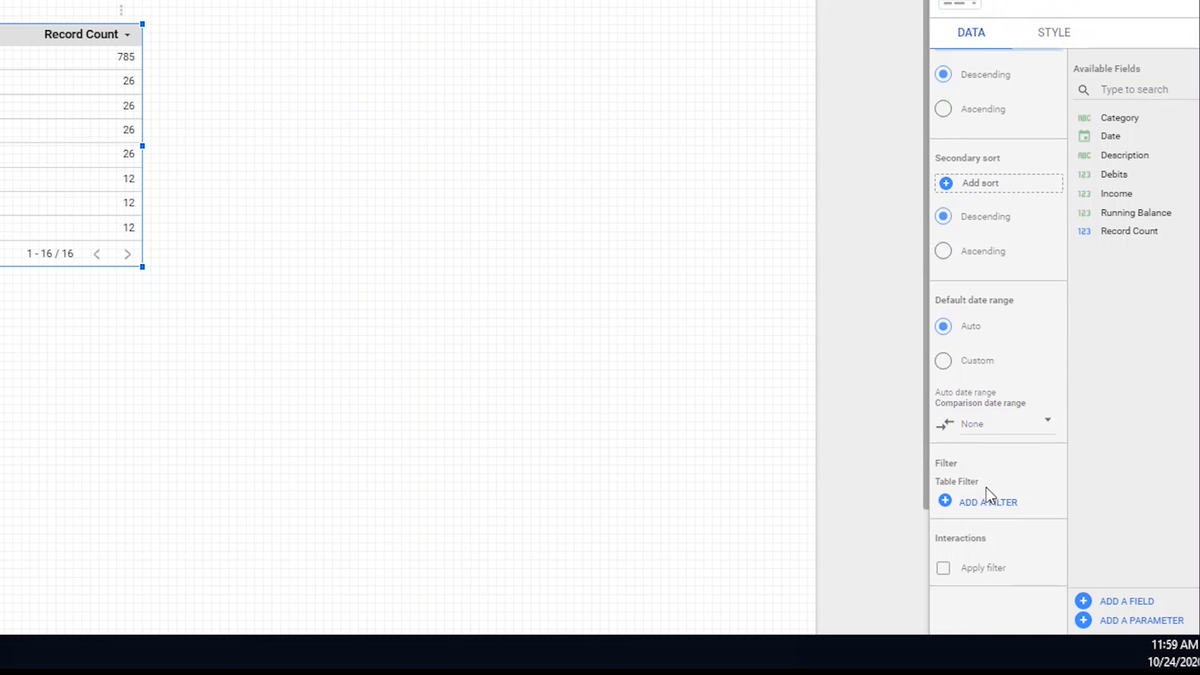
{"action": "scroll", "coordinate": [994, 463], "scroll_direction": "down", "scroll_amount": 2}
{"action": "scroll", "coordinate": [1000, 419], "scroll_direction": "up", "scroll_amount": 5}
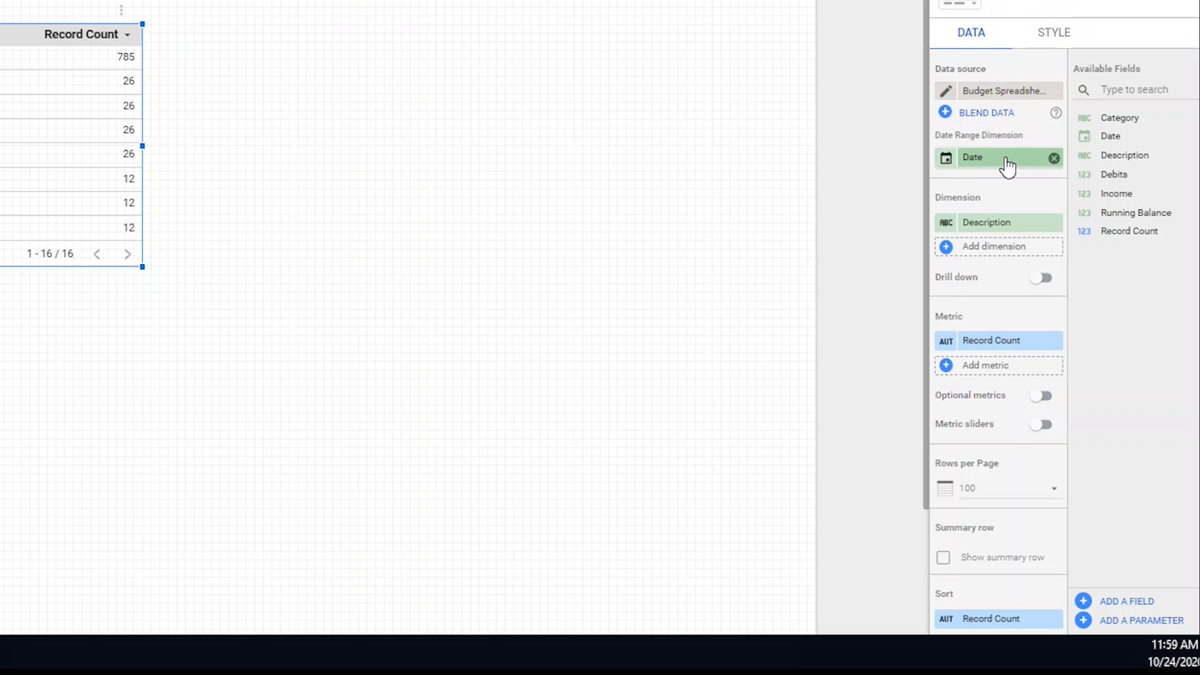
Compare the Date and Description columns of the Final Tracker sheet with the table in the report
{"action": "left_click", "coordinate": [243, 14]}
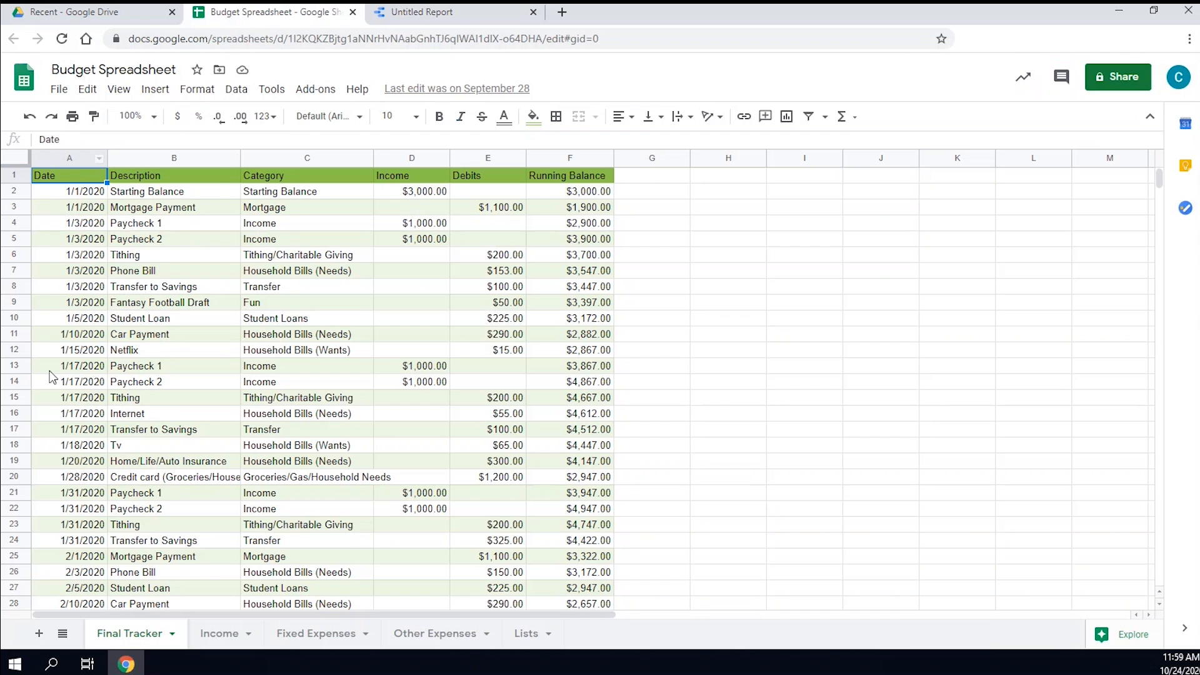
{"action": "left_click", "coordinate": [425, 14]}
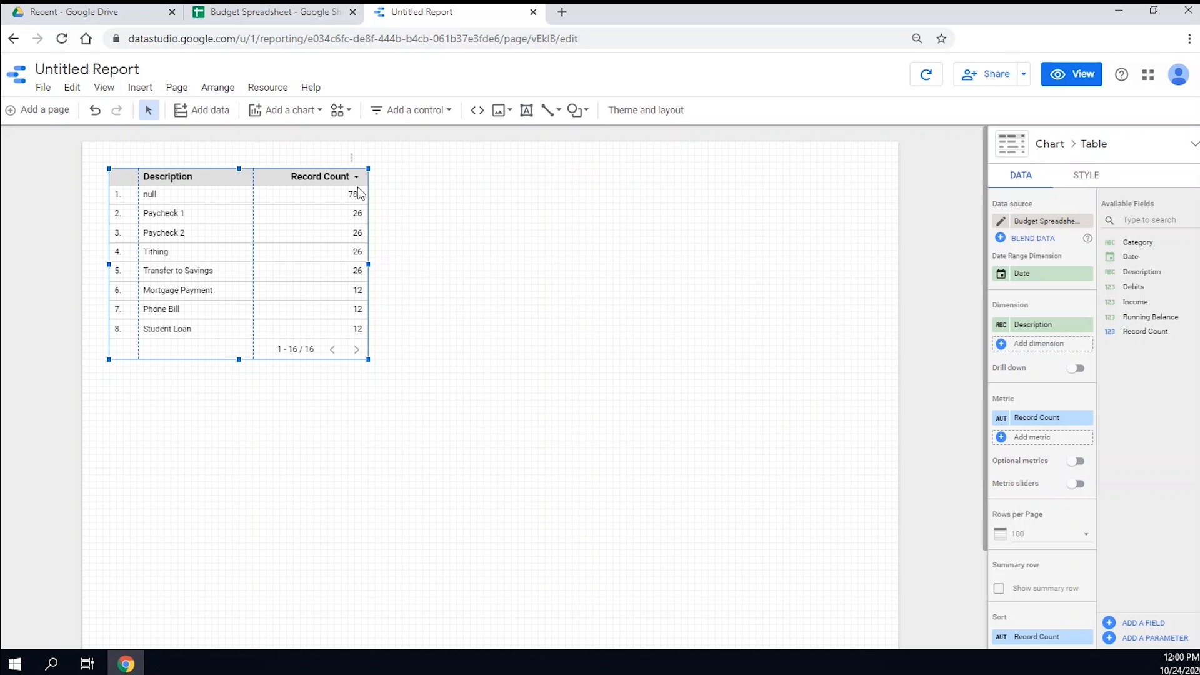
{"action": "left_click", "coordinate": [253, 14]}
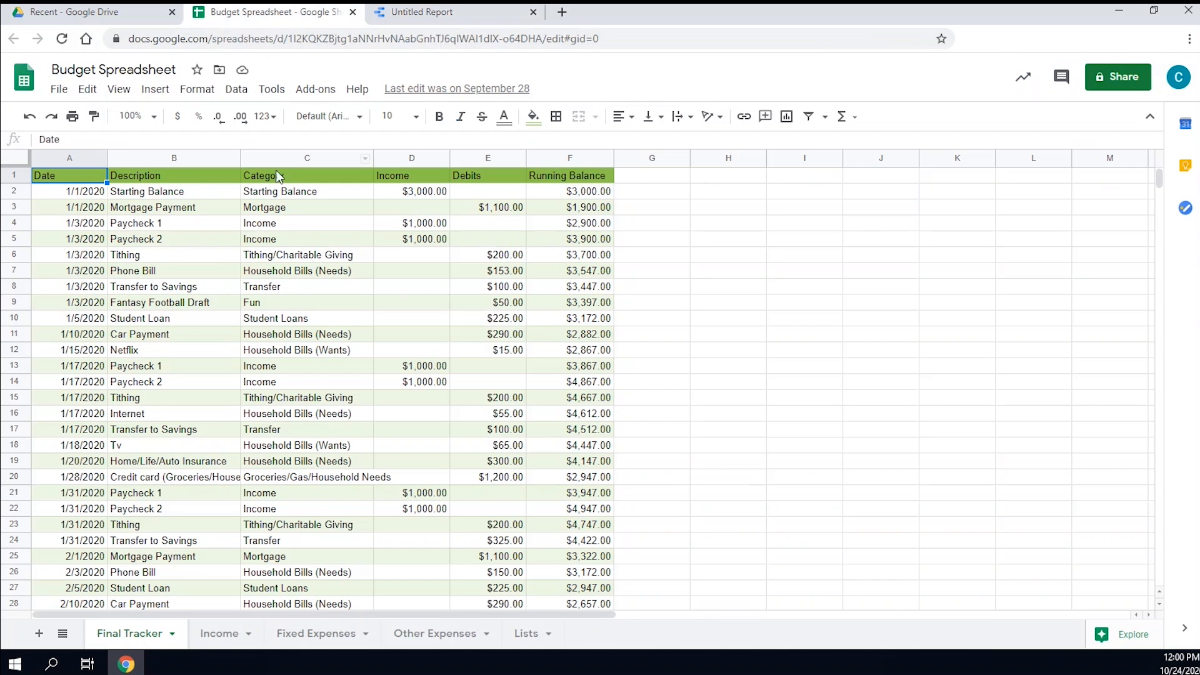
{"action": "left_click", "coordinate": [158, 158]}
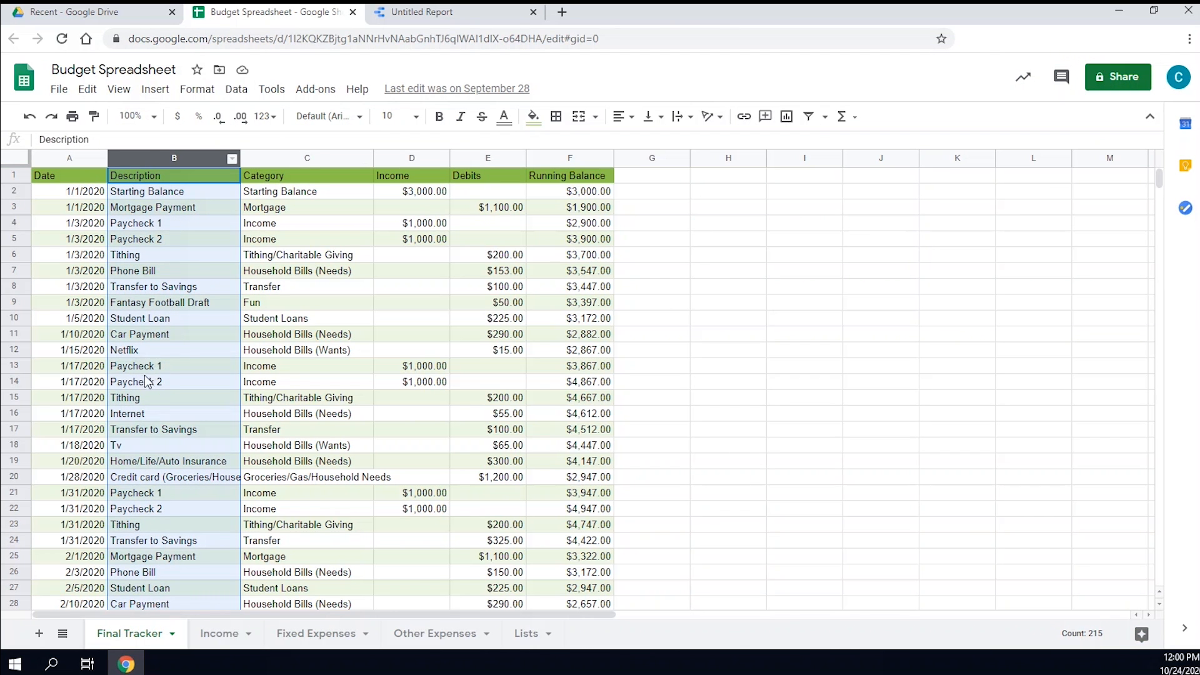
{"action": "left_click", "coordinate": [429, 11]}
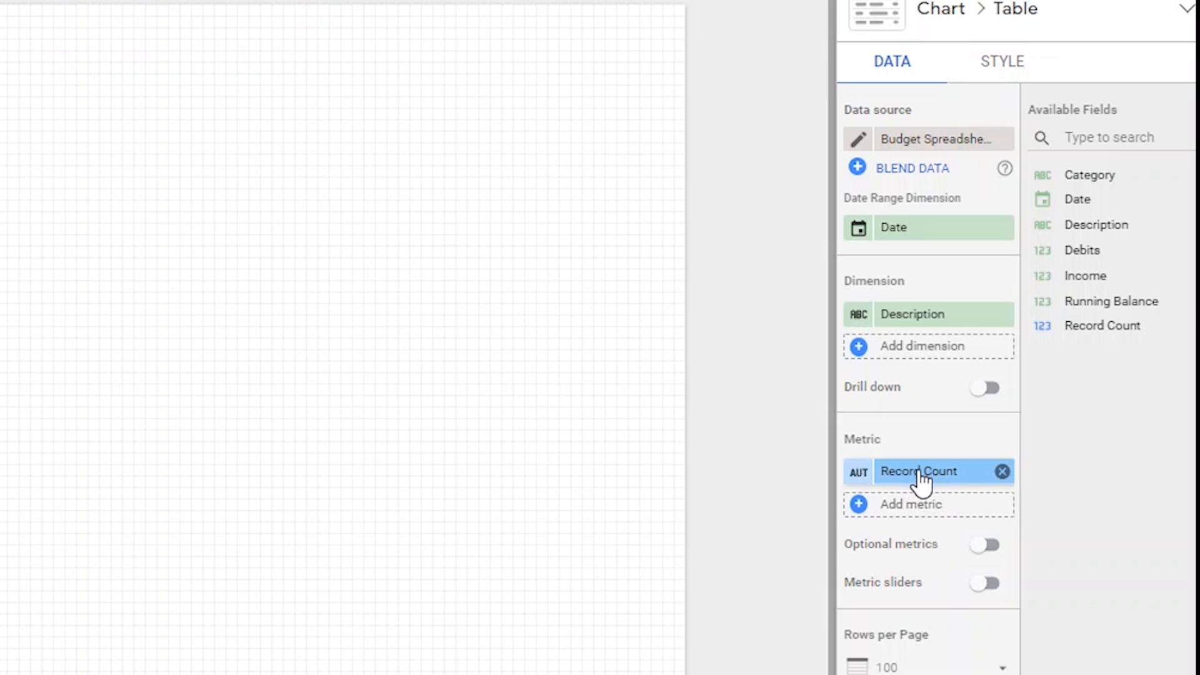
Replace the table's Record Count metric with Income
{"action": "left_click_drag", "start_coordinate": [1098, 276], "coordinate": [921, 491]}
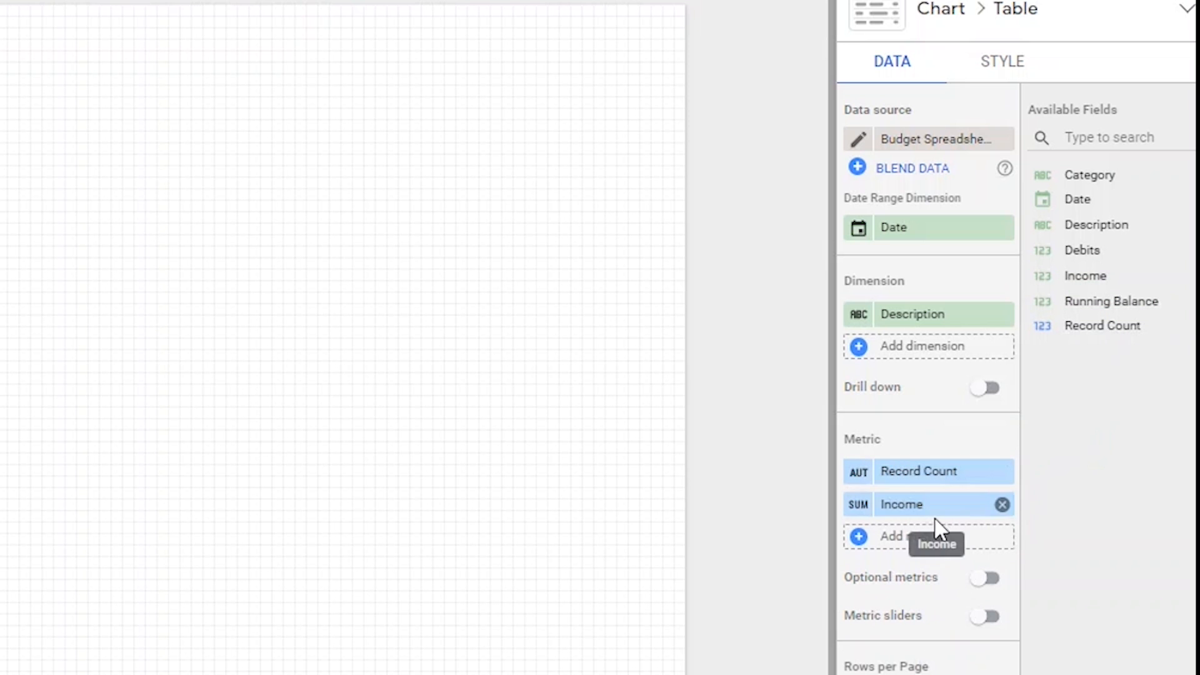
{"action": "left_click", "coordinate": [1002, 471]}
{"action": "left_click", "coordinate": [909, 472]}
{"action": "left_click", "coordinate": [1160, 569]}
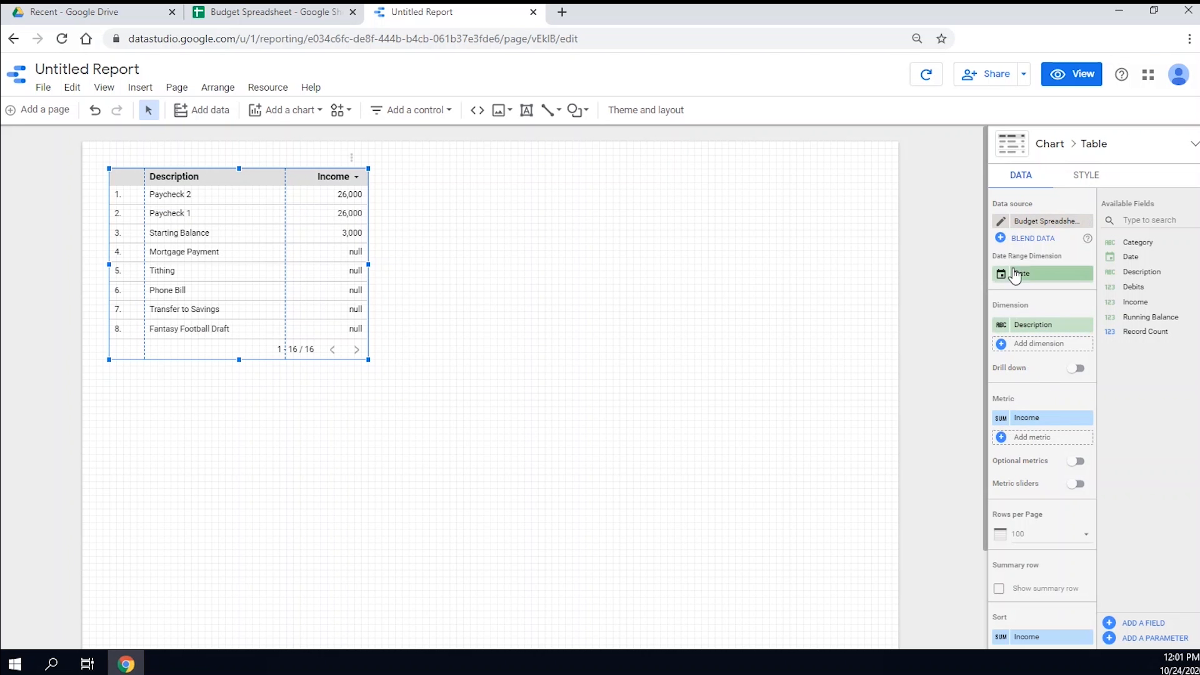
Set the data source's Debits, Income and Running Balance fields to the Currency (USD - US Dollar ($)) type
{"action": "left_click", "coordinate": [1001, 219]}
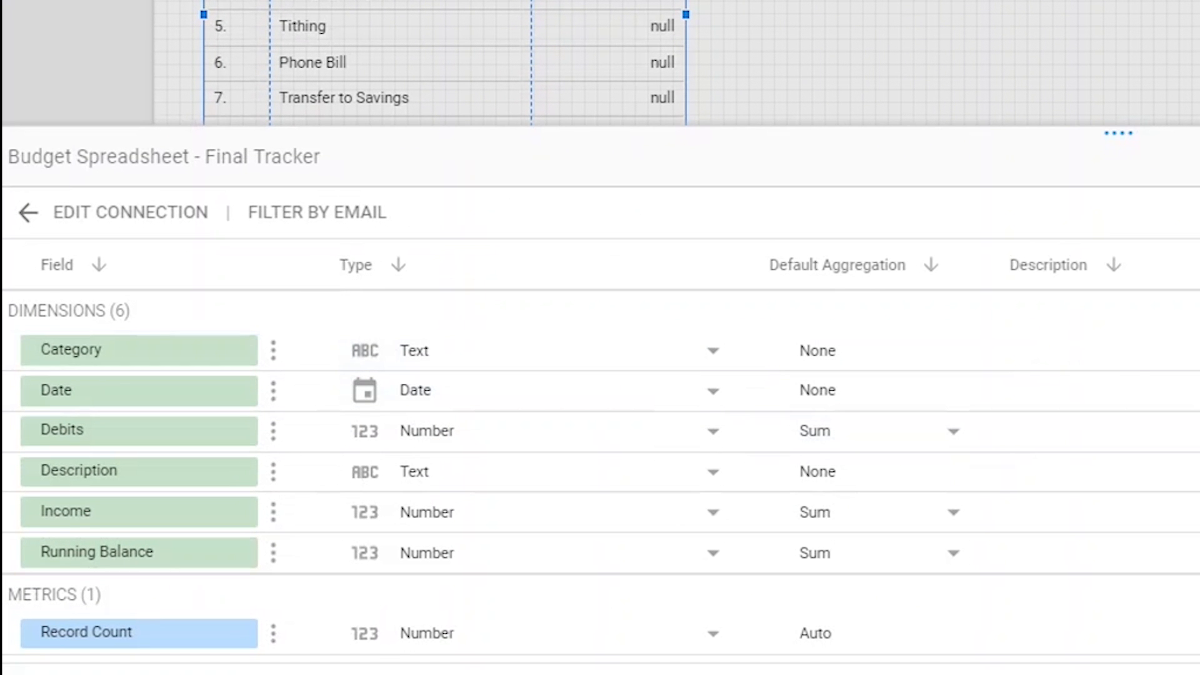
{"action": "left_click", "coordinate": [716, 431]}
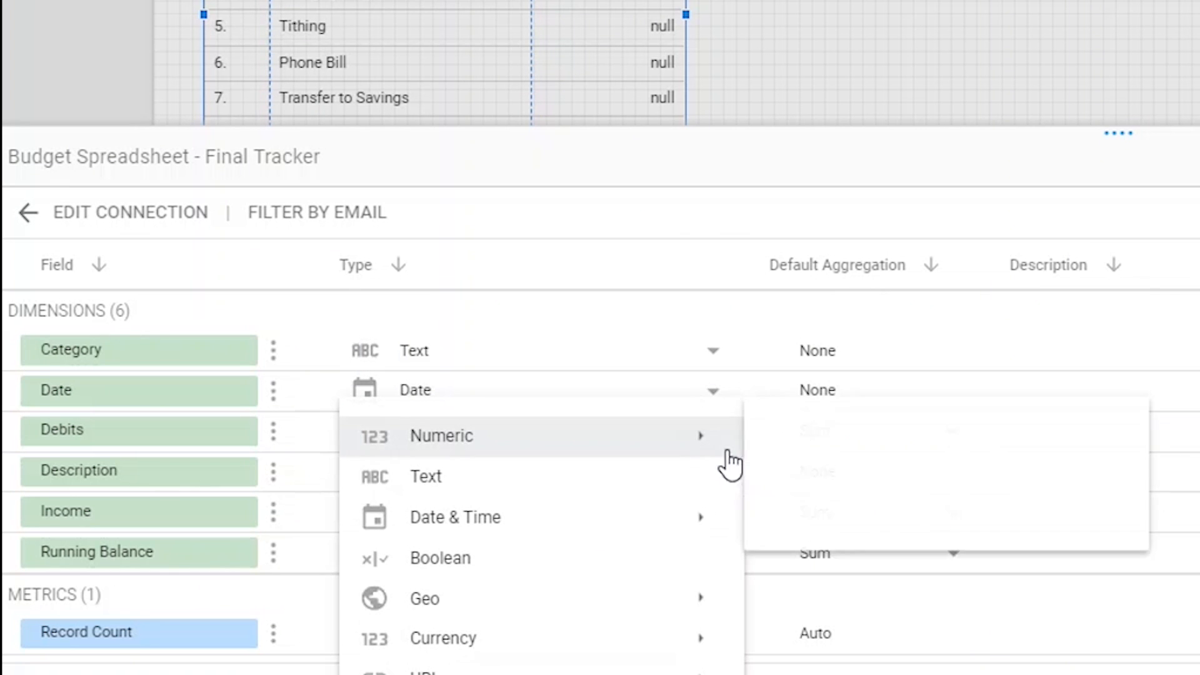
{"action": "mouse_move", "coordinate": [490, 642]}
{"action": "left_click", "coordinate": [825, 350]}
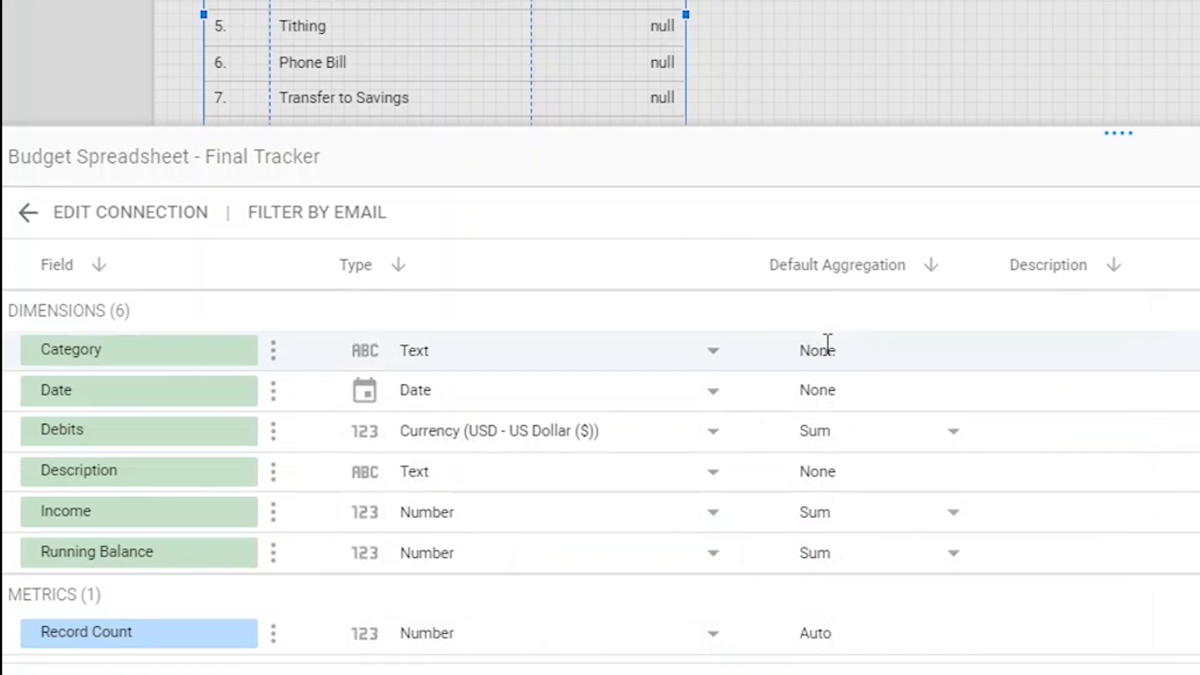
{"action": "left_click", "coordinate": [453, 514]}
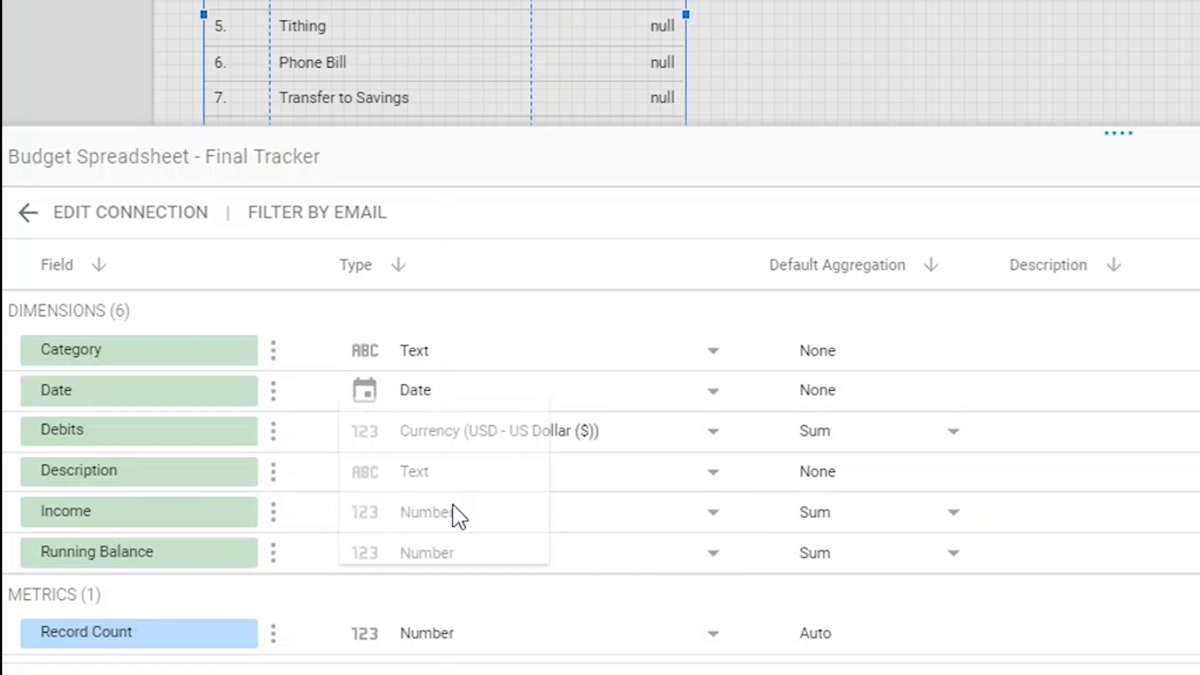
{"action": "mouse_move", "coordinate": [510, 643]}
{"action": "left_click", "coordinate": [825, 348]}
{"action": "left_click", "coordinate": [445, 552]}
{"action": "mouse_move", "coordinate": [600, 638]}
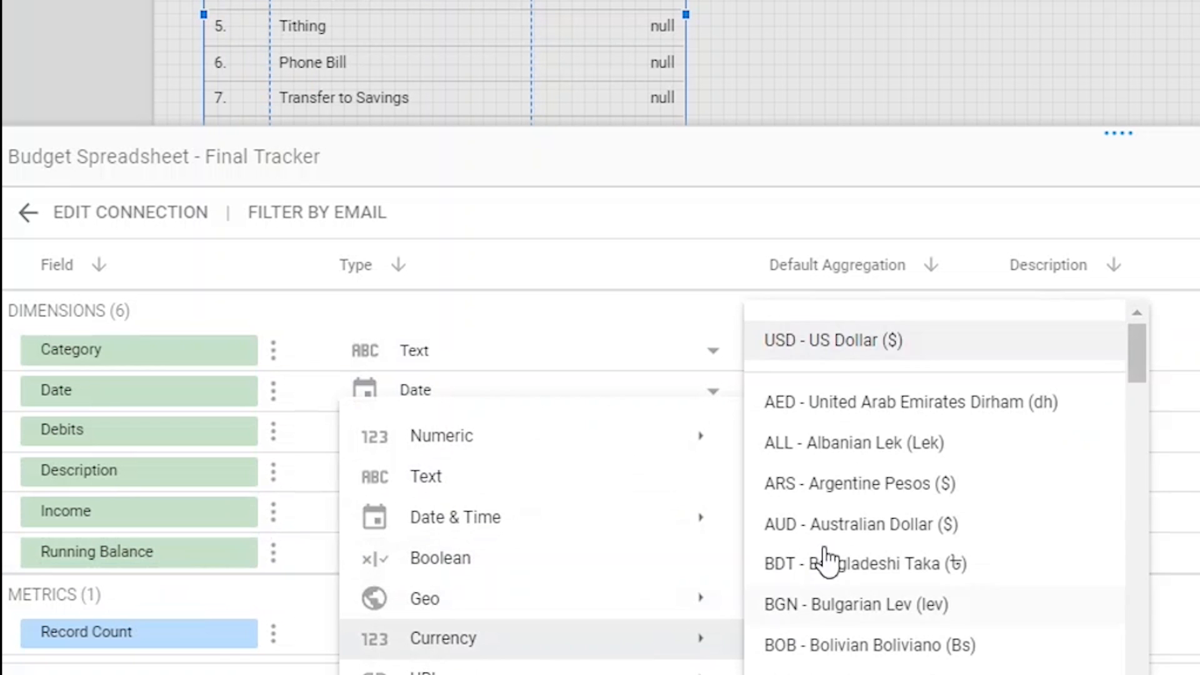
{"action": "left_click", "coordinate": [835, 347]}
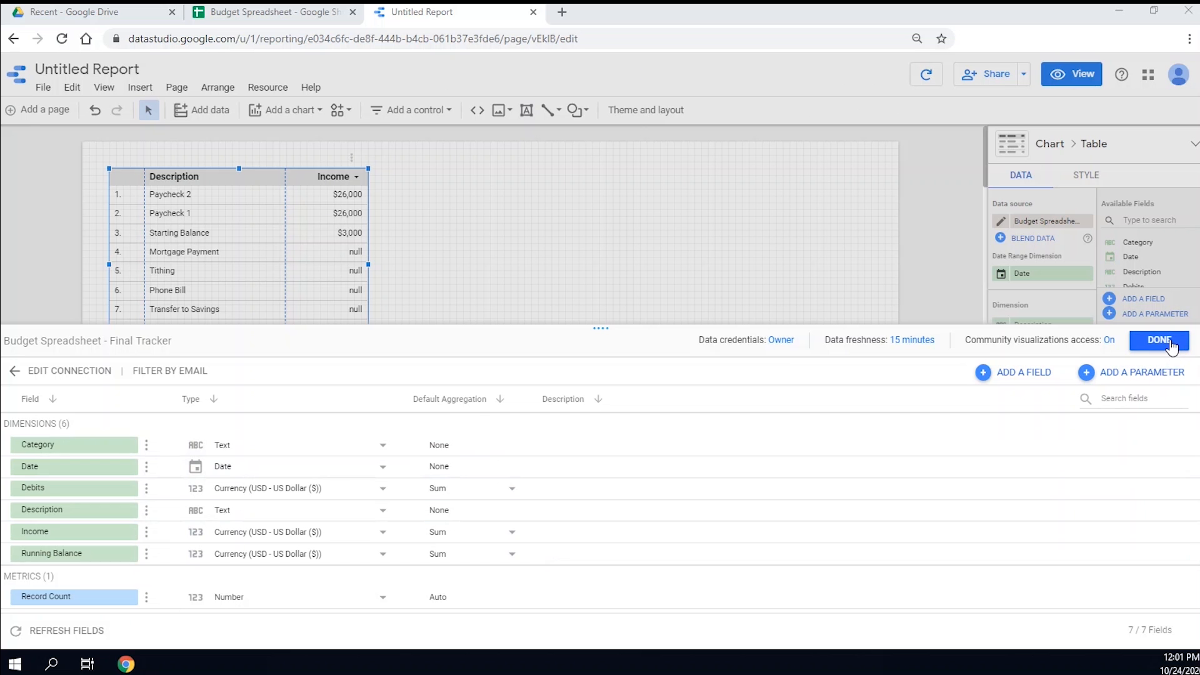
{"action": "left_click", "coordinate": [1160, 340]}
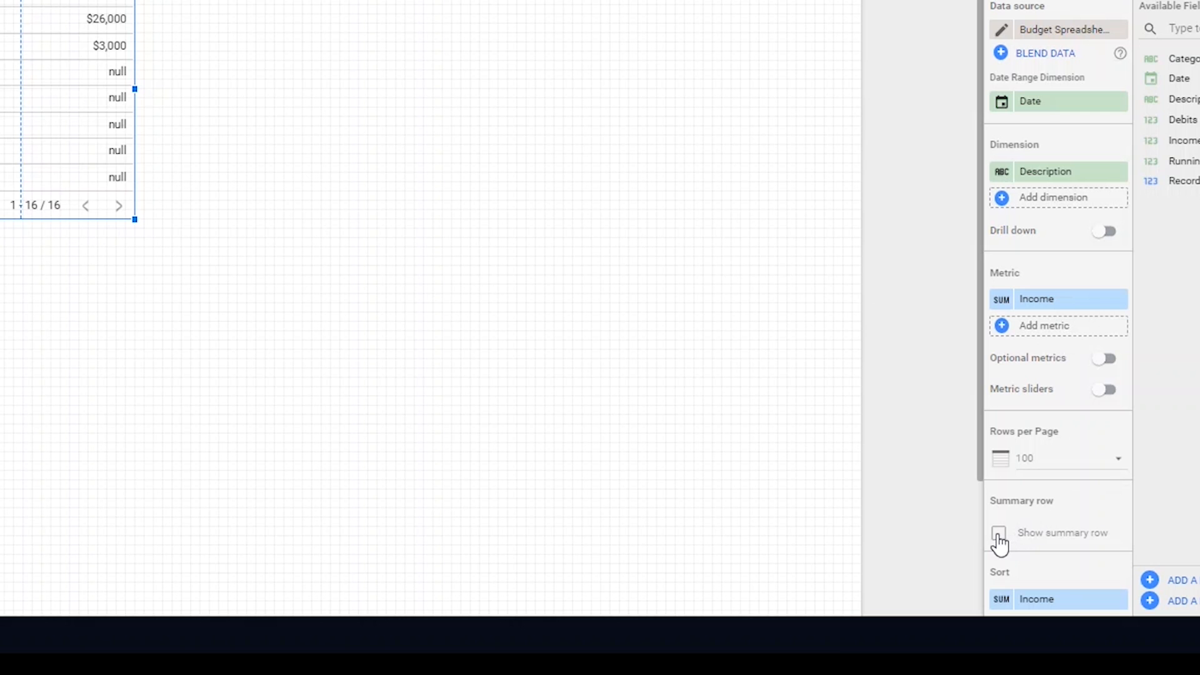
Show a summary row in the income table
{"action": "left_click", "coordinate": [998, 532]}
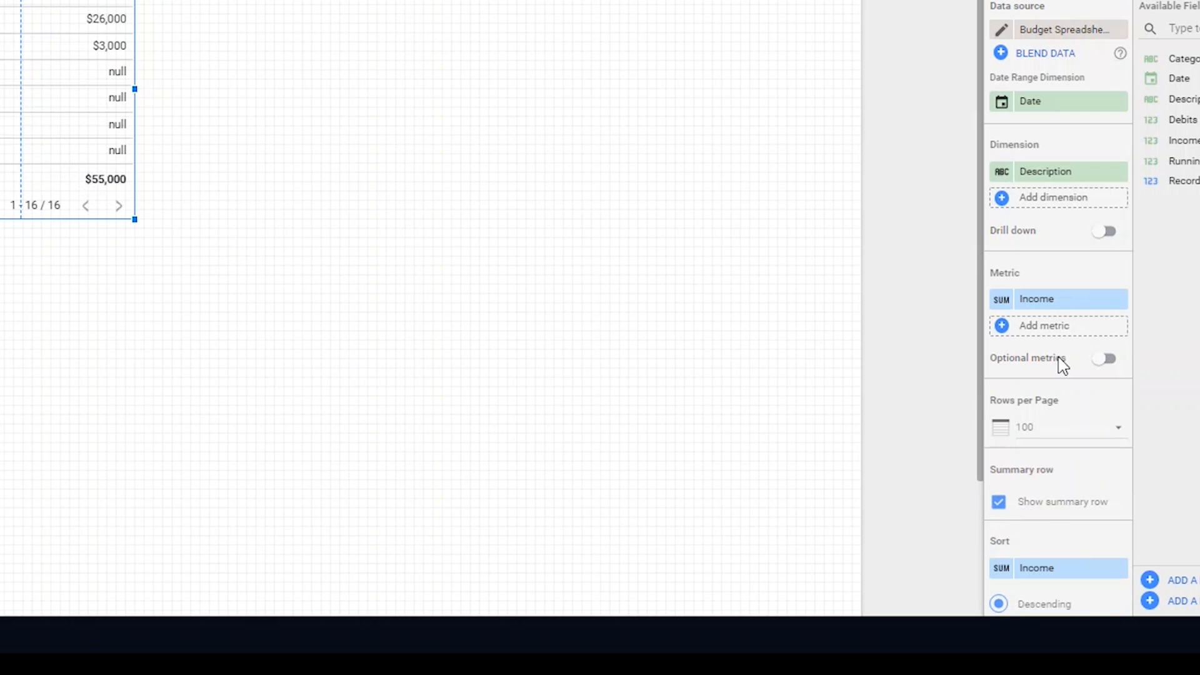
Review the income table's sort and date range settings, including the Advanced options for the comparison date range
{"action": "scroll", "coordinate": [1050, 366], "scroll_direction": "down", "scroll_amount": 3}
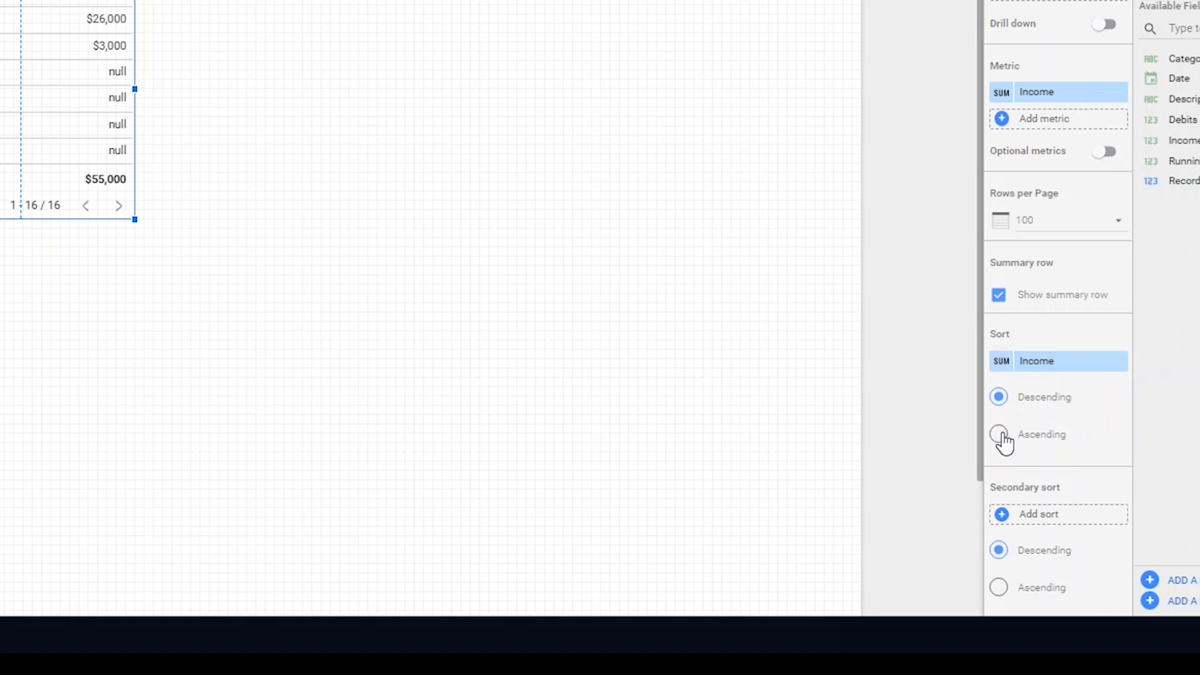
{"action": "scroll", "coordinate": [1062, 431], "scroll_direction": "down", "scroll_amount": 5}
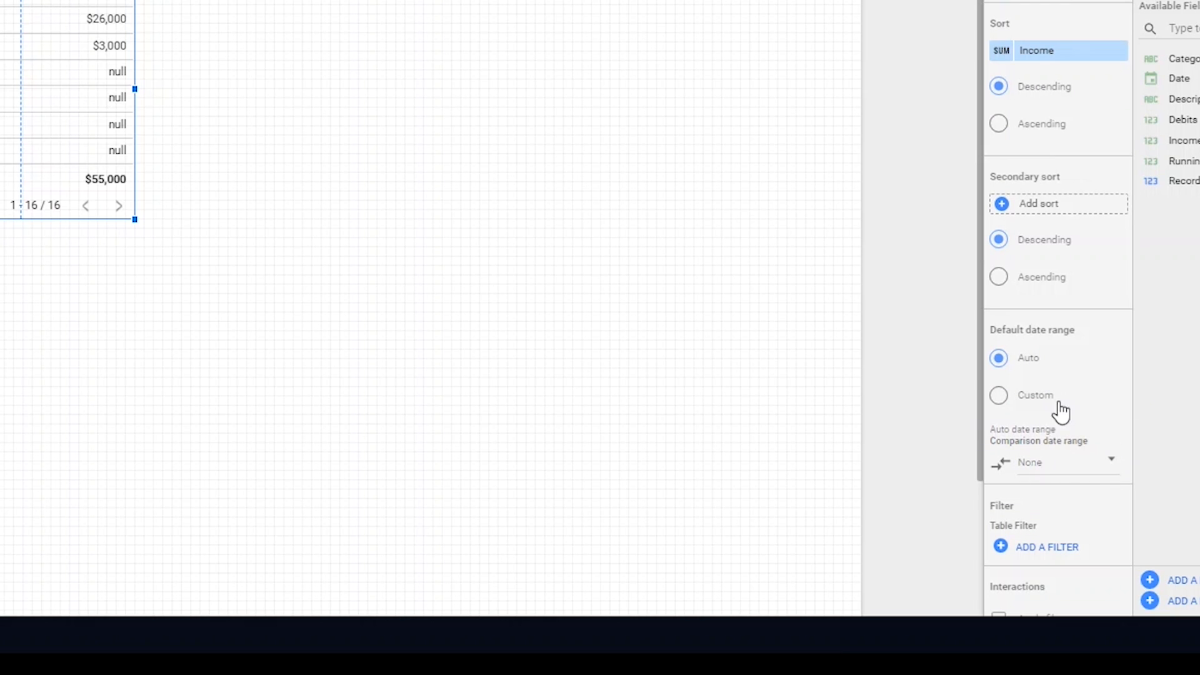
{"action": "left_click", "coordinate": [1062, 460]}
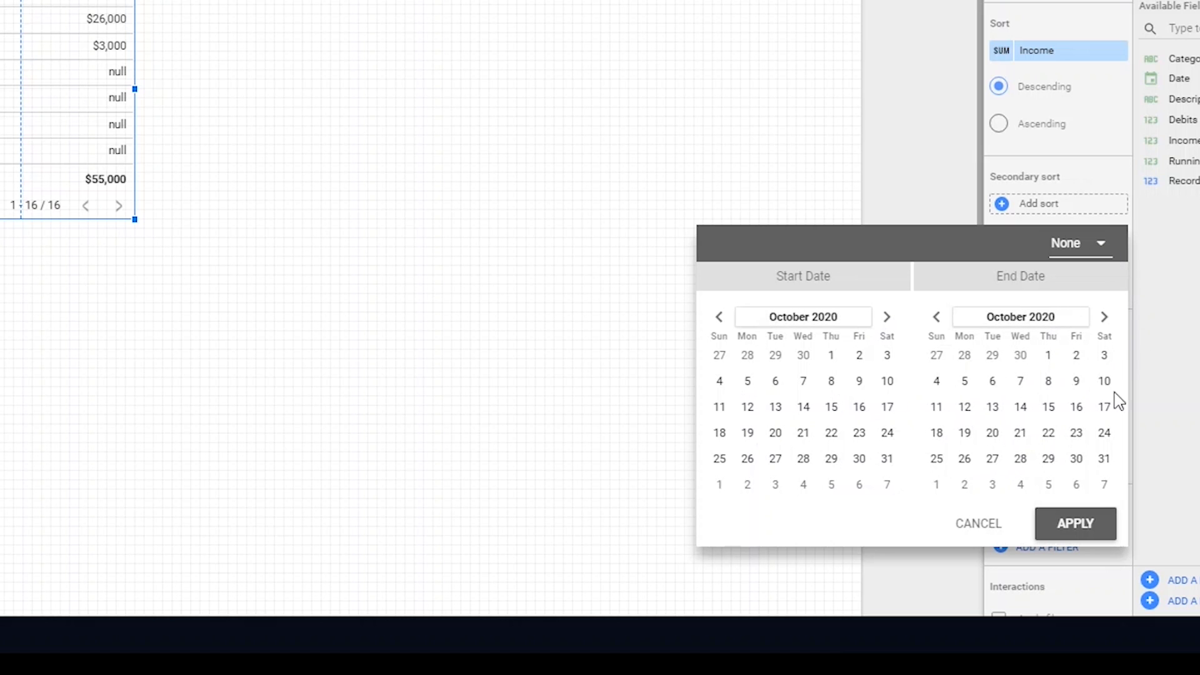
{"action": "left_click", "coordinate": [1103, 249]}
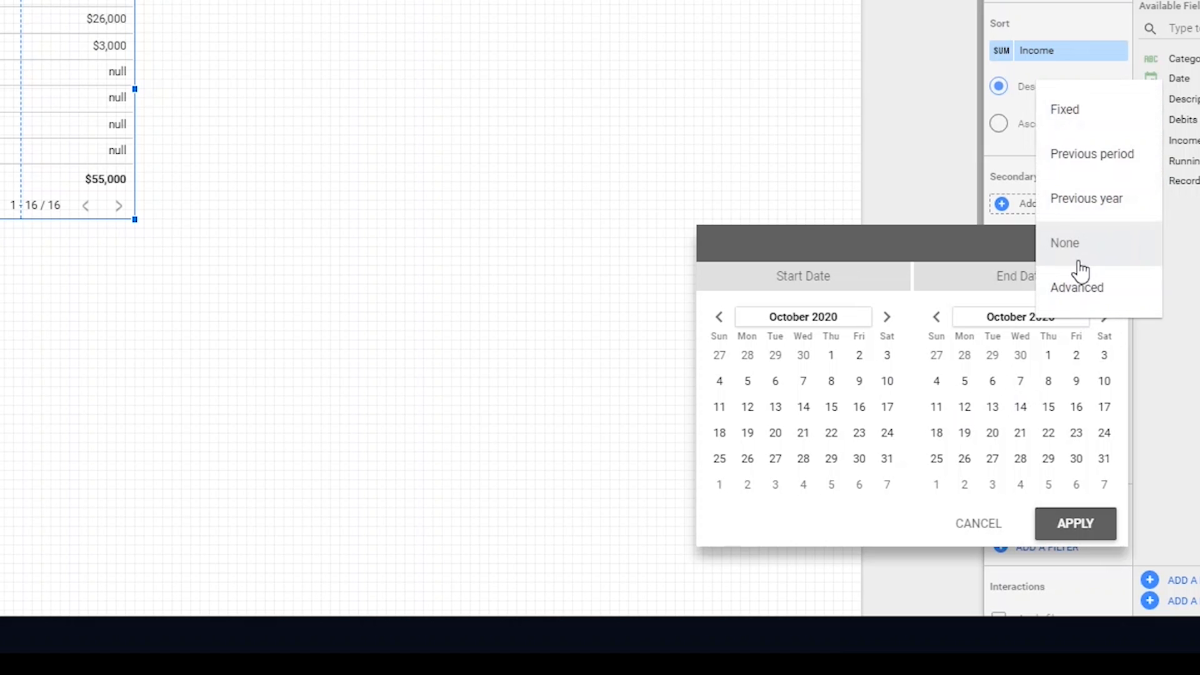
{"action": "left_click", "coordinate": [1079, 287]}
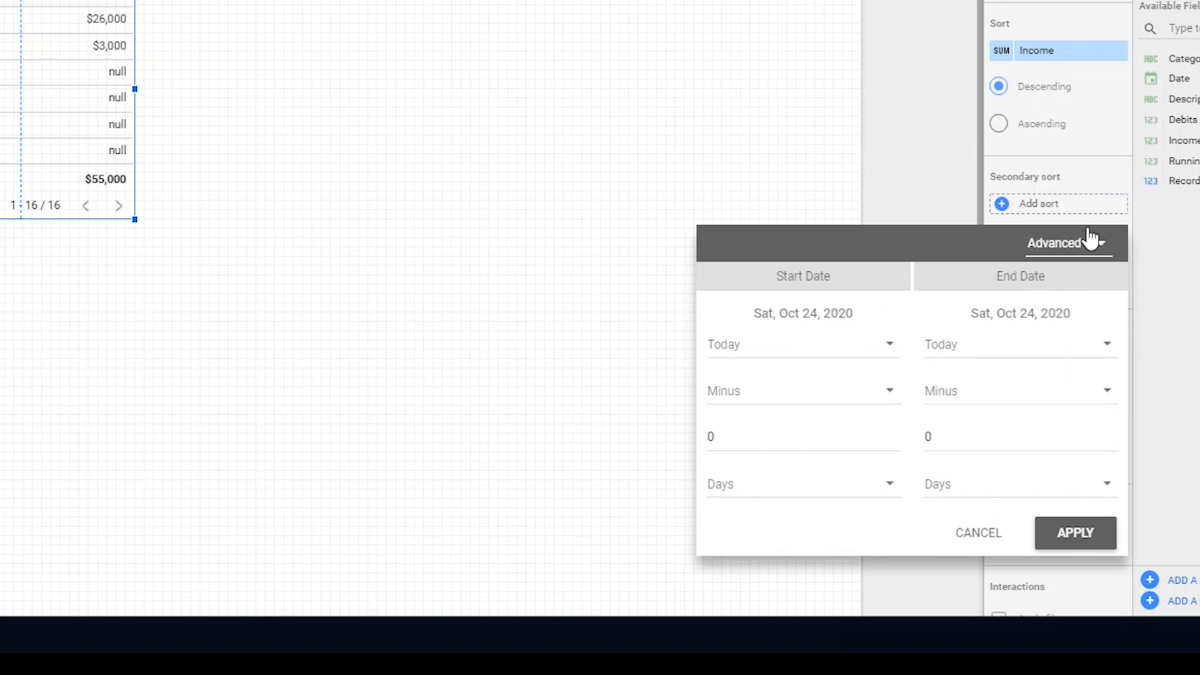
{"action": "left_click", "coordinate": [988, 533]}
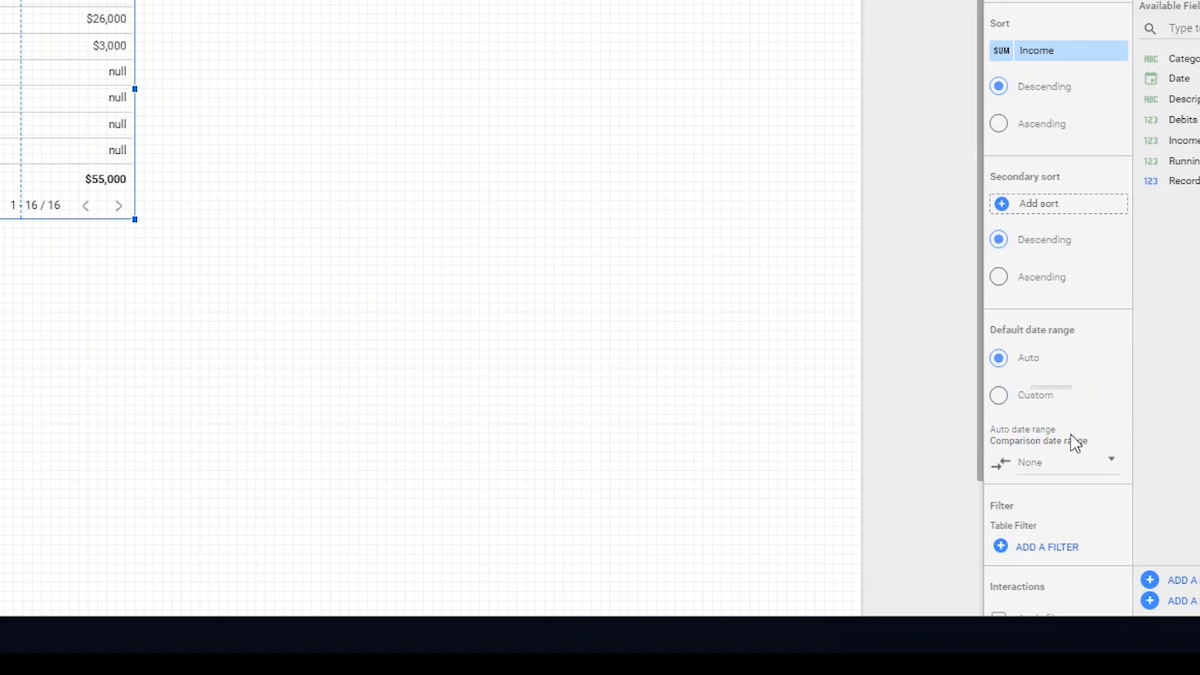
Filter the income table to include only rows whose Category equals Income, and shorten the table to fit its rows
{"action": "scroll", "coordinate": [1073, 341], "scroll_direction": "down", "scroll_amount": 2}
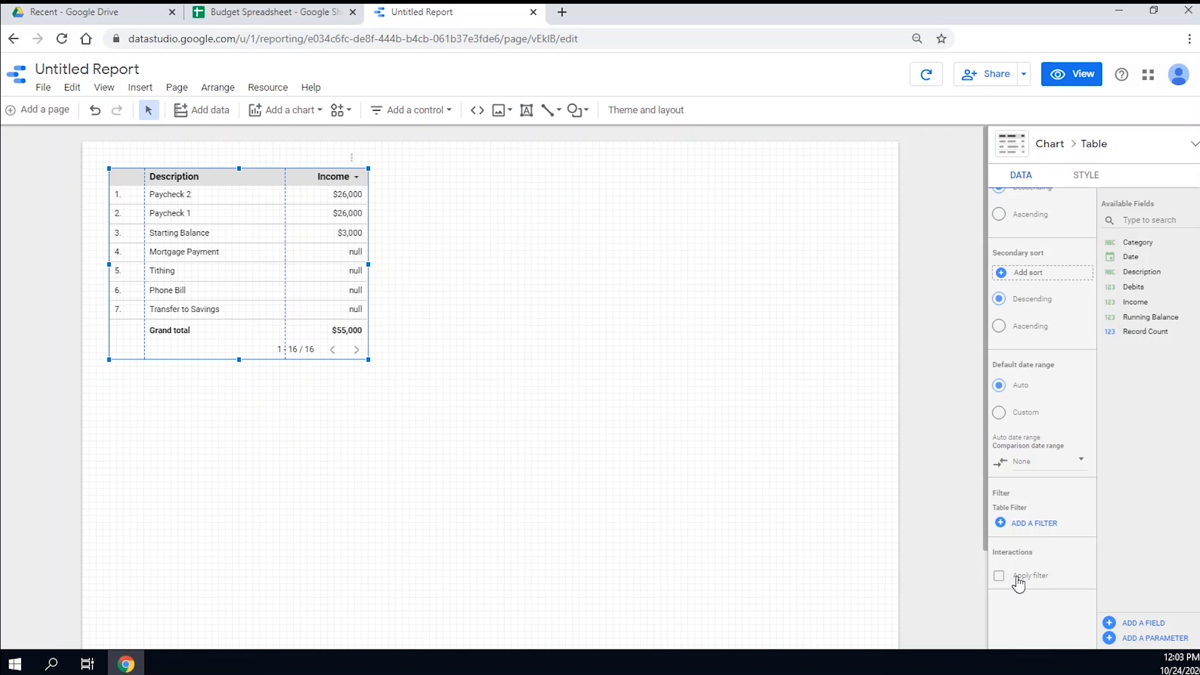
{"action": "left_click", "coordinate": [1005, 522]}
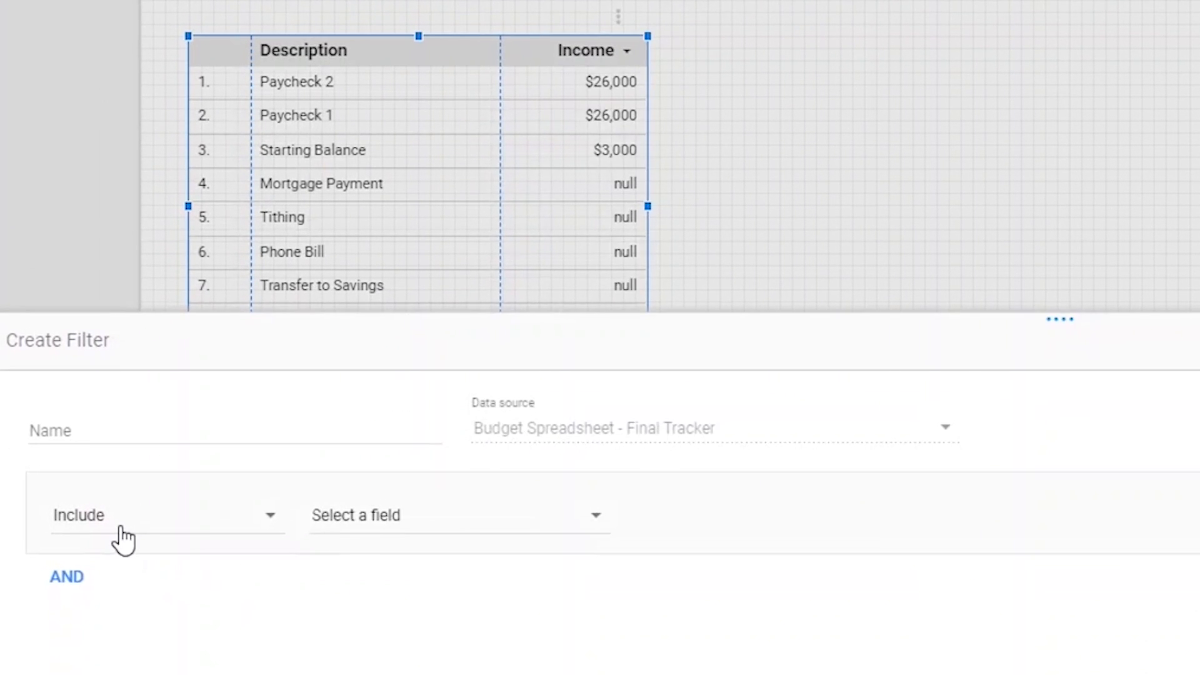
{"action": "left_click", "coordinate": [122, 536]}
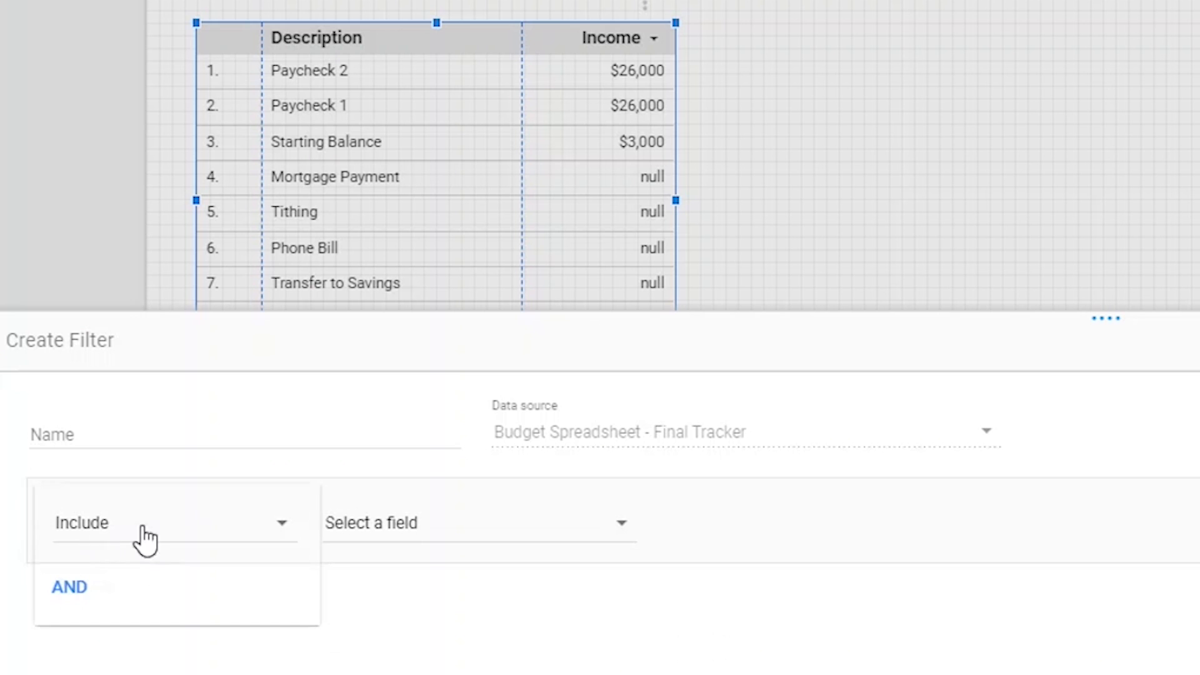
{"action": "left_click", "coordinate": [569, 530]}
{"action": "left_click", "coordinate": [416, 543]}
{"action": "left_click", "coordinate": [384, 605]}
{"action": "left_click", "coordinate": [696, 549]}
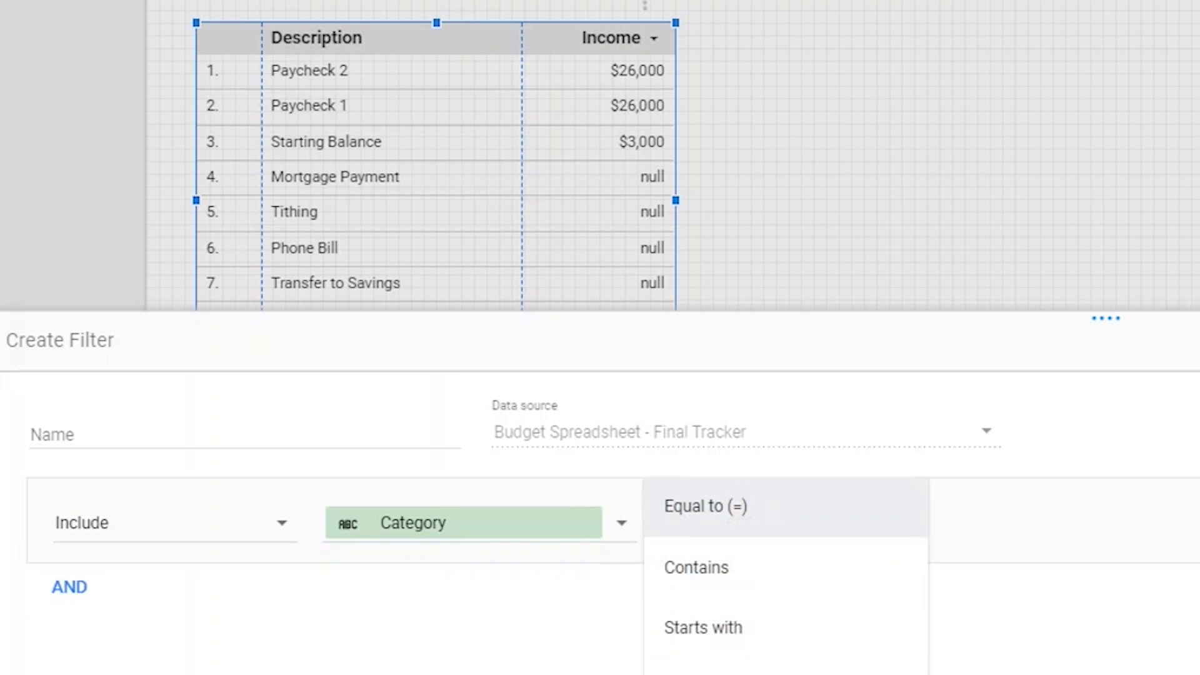
{"action": "left_click", "coordinate": [662, 512]}
{"action": "type", "text": "Income"}
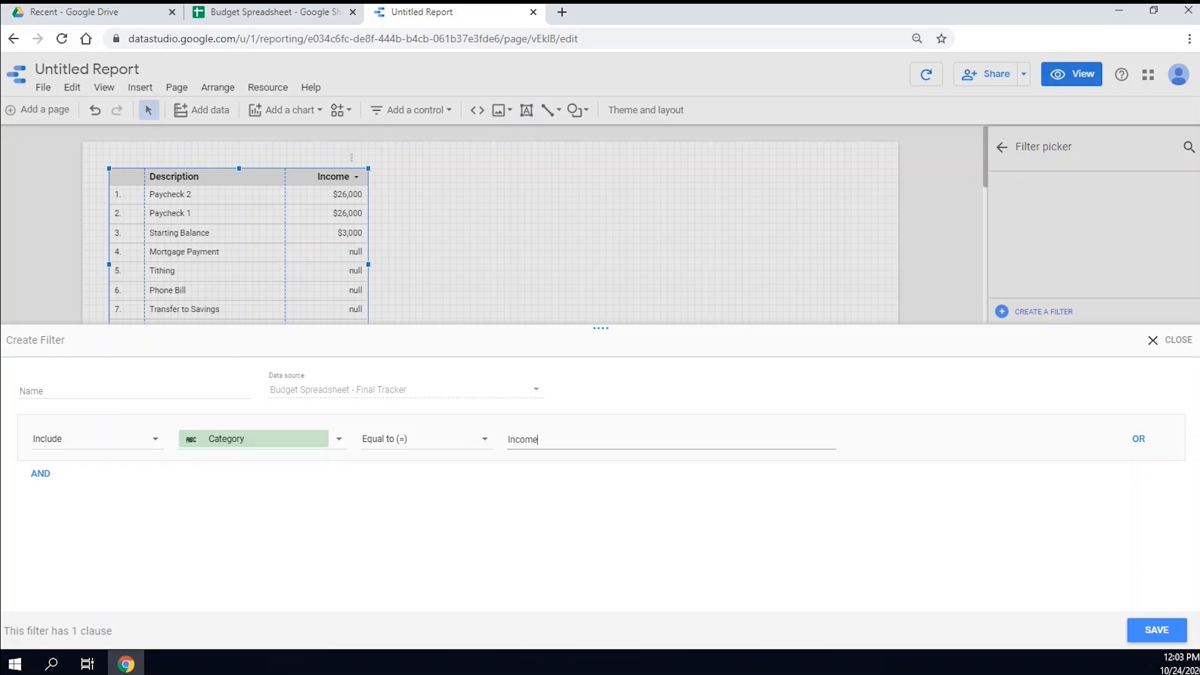
{"action": "left_click", "coordinate": [1156, 630]}
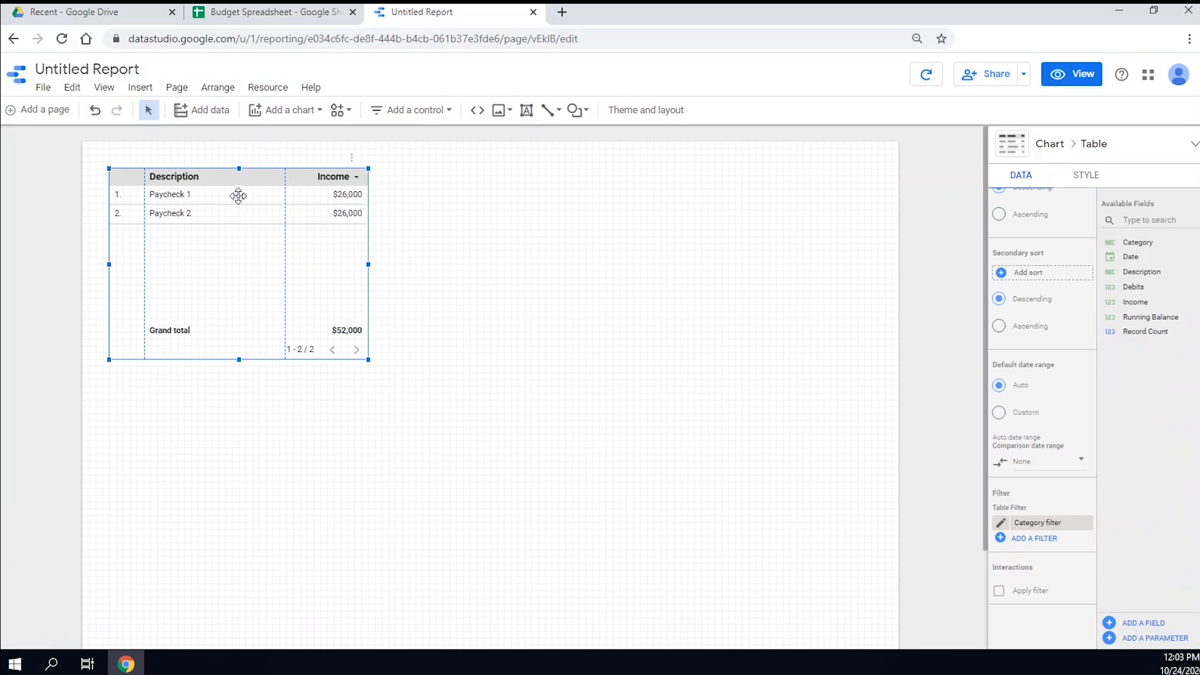
{"action": "left_click_drag", "start_coordinate": [240, 358], "coordinate": [244, 269]}
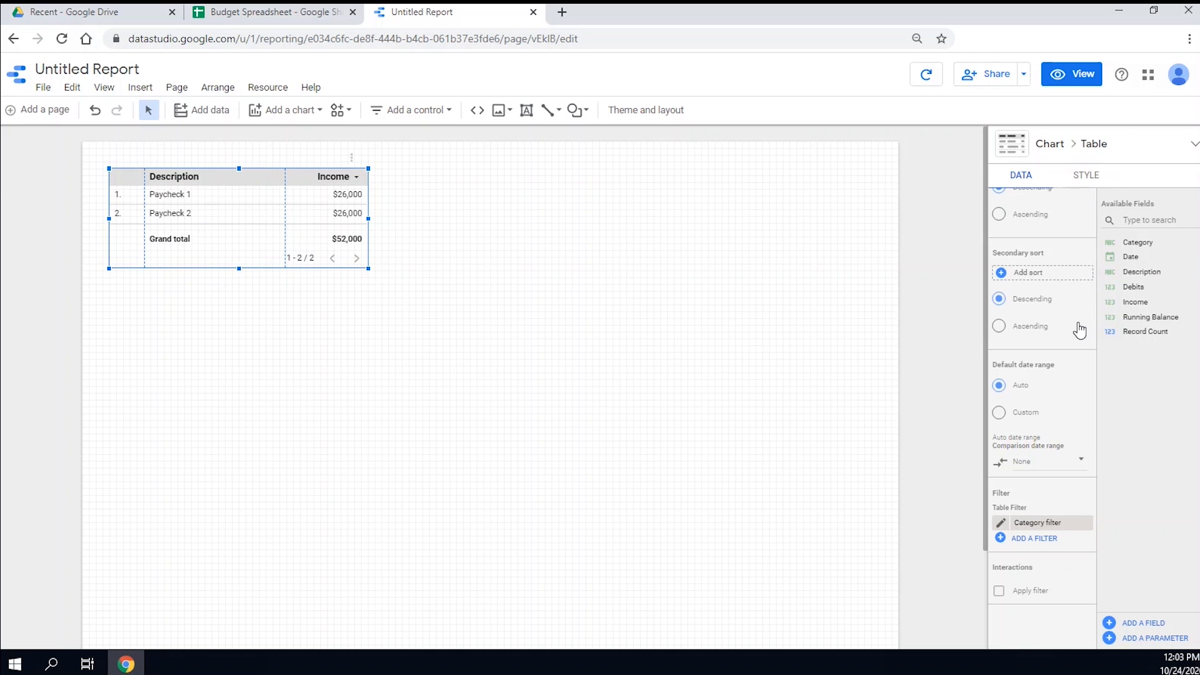
Rename the table's Description dimension as Income Source and its Income metric as Total Amount
{"action": "scroll", "coordinate": [1063, 333], "scroll_direction": "up", "scroll_amount": 4}
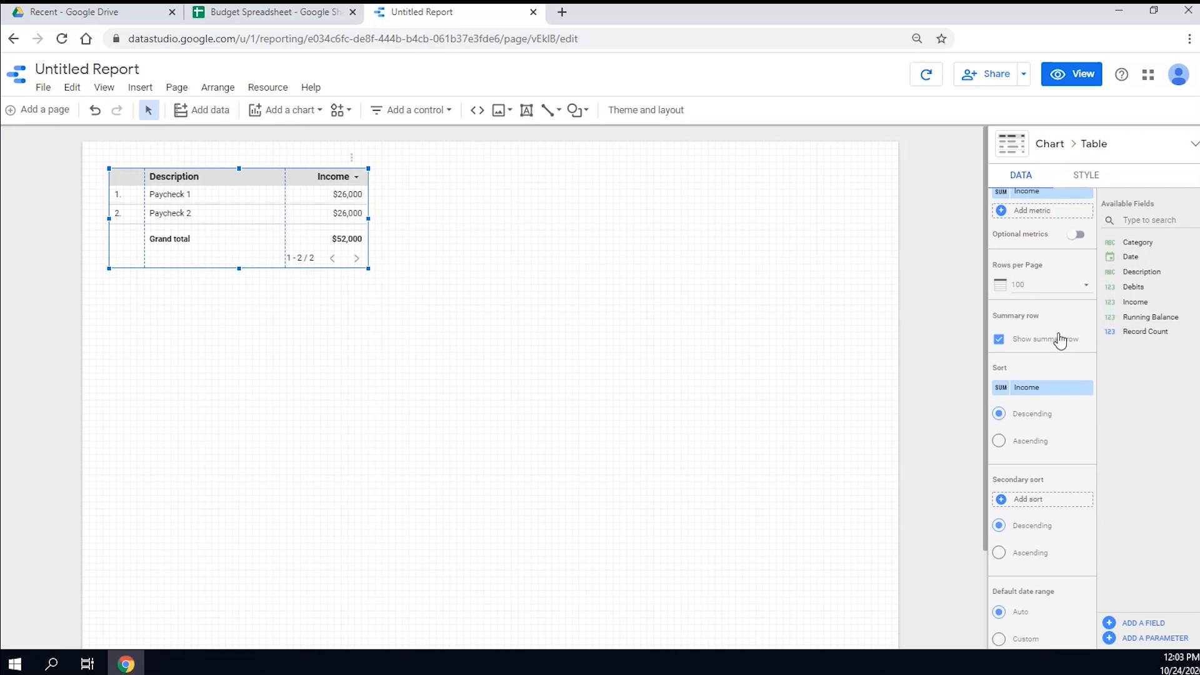
{"action": "scroll", "coordinate": [1047, 396], "scroll_direction": "up", "scroll_amount": 3}
{"action": "scroll", "coordinate": [1046, 392], "scroll_direction": "up", "scroll_amount": 2}
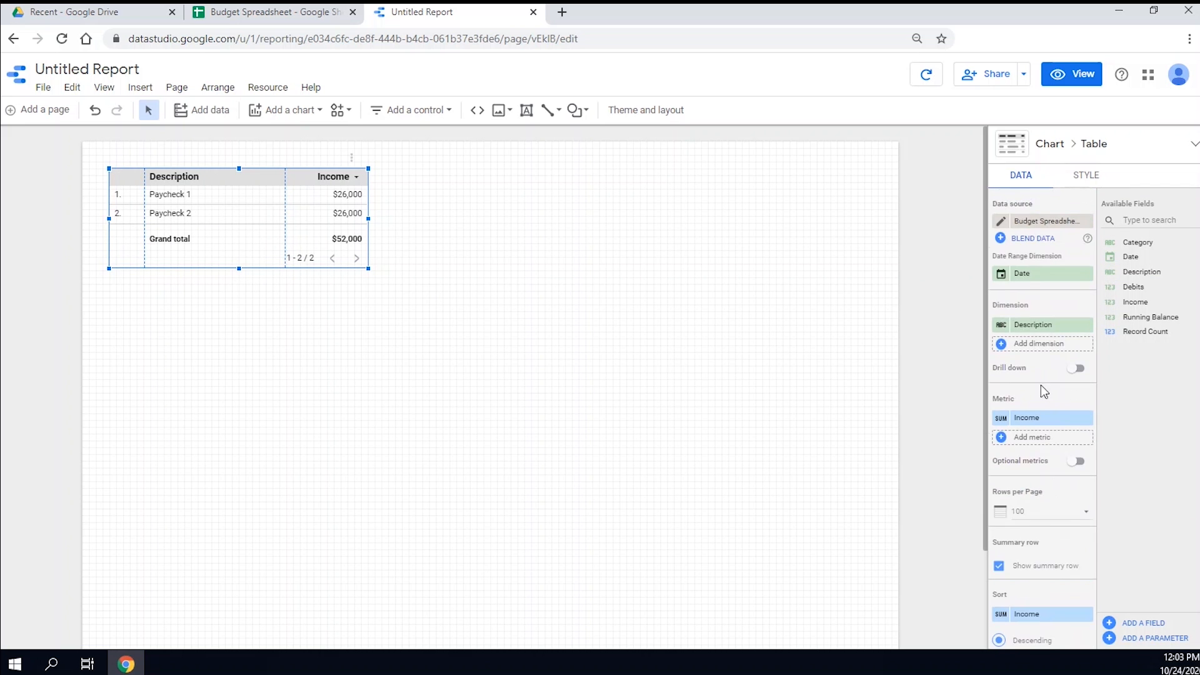
{"action": "left_click", "coordinate": [1002, 327]}
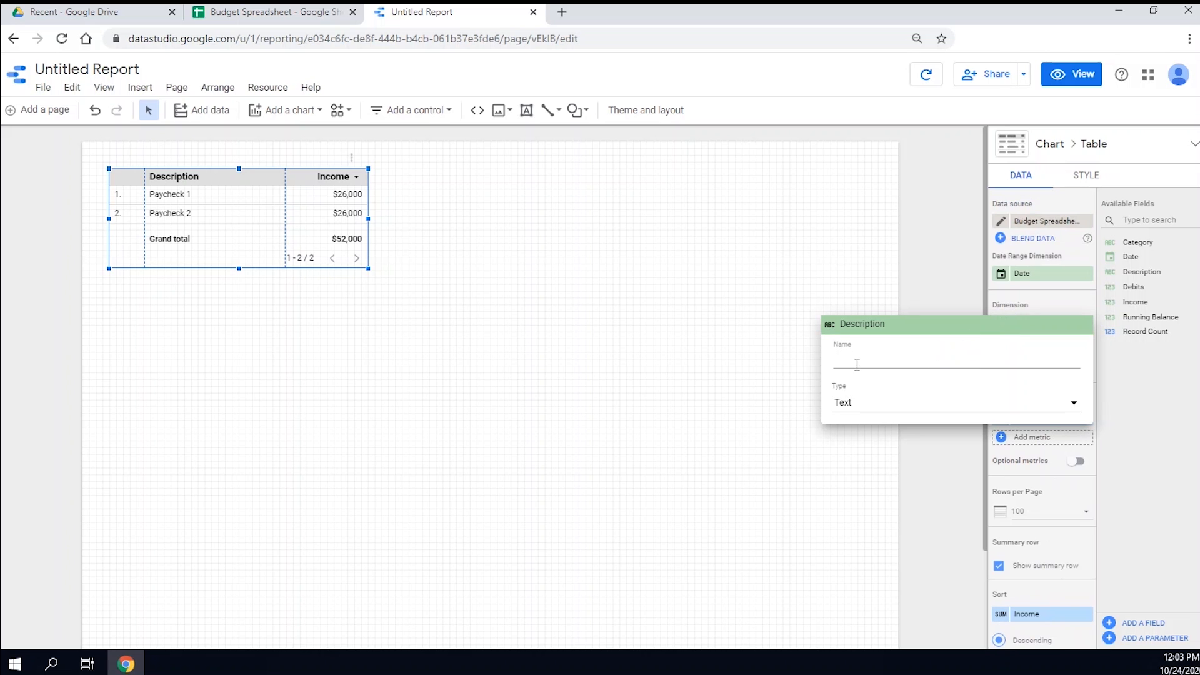
{"action": "type", "text": "Income Source"}
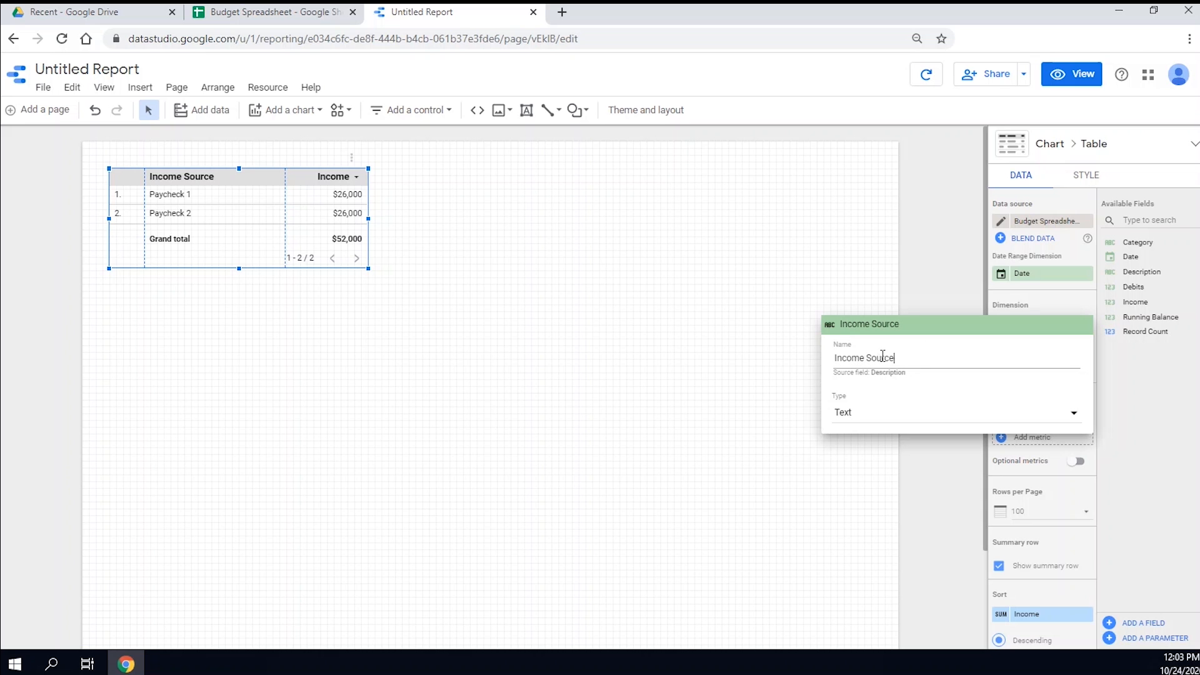
{"action": "left_click", "coordinate": [966, 458]}
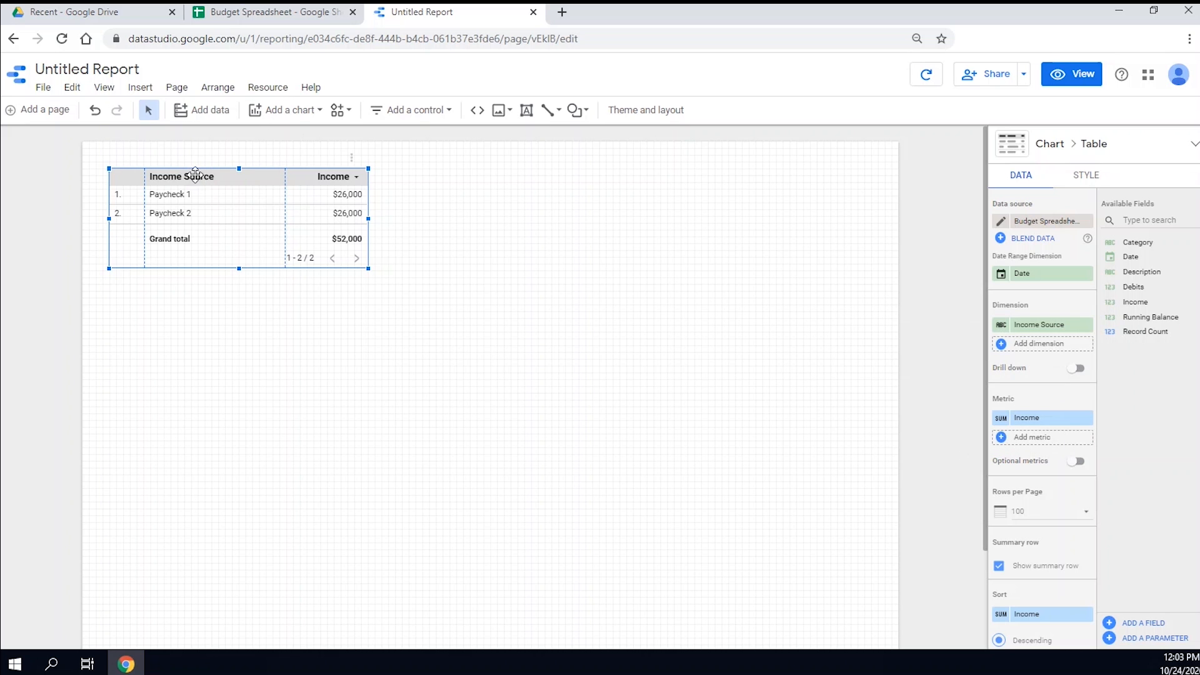
{"action": "left_click", "coordinate": [1000, 417]}
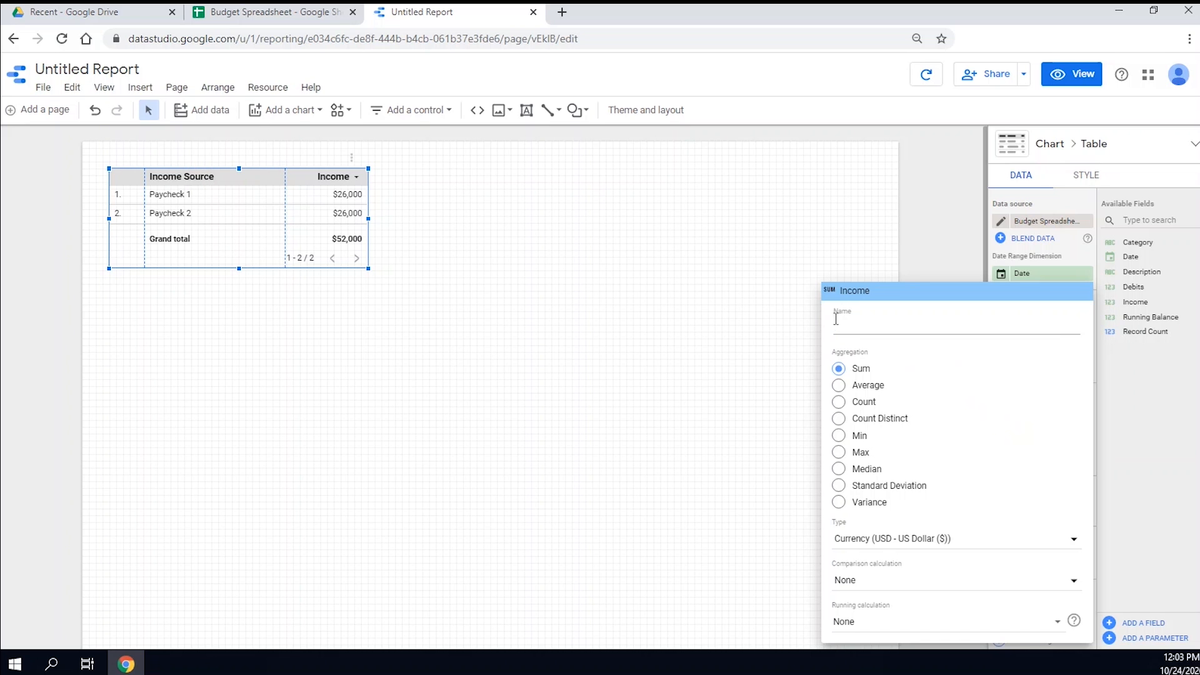
{"action": "type", "text": "Total Amount"}
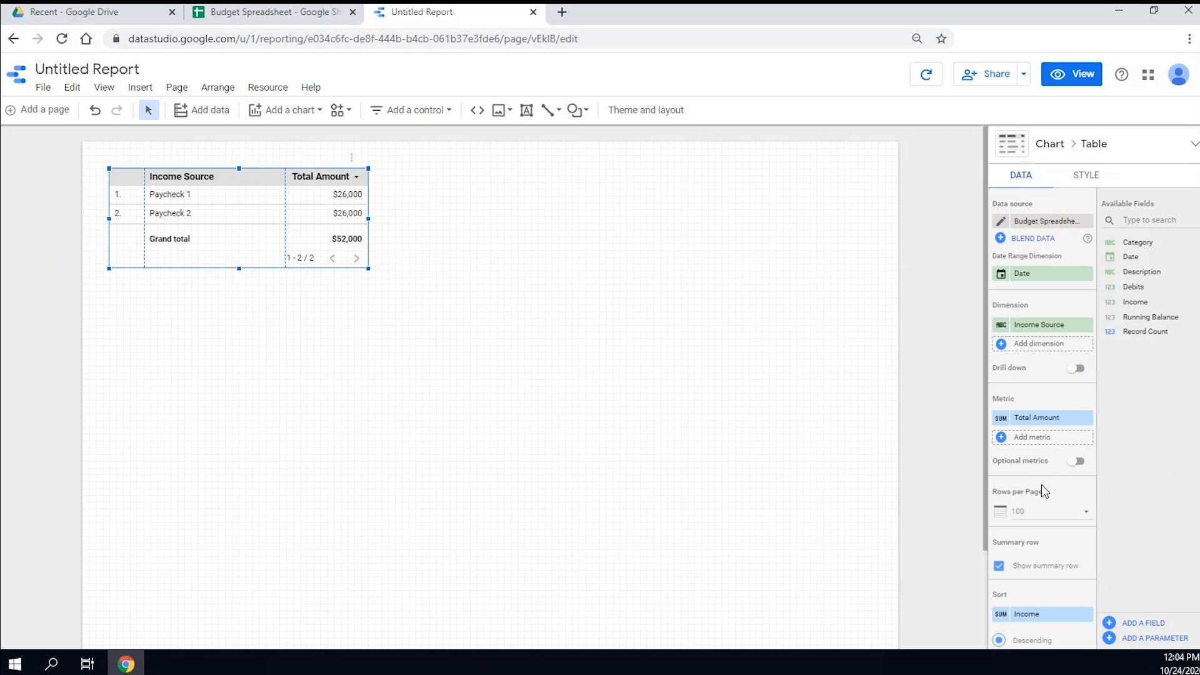
Hide the row numbers and the pagination in the income table
{"action": "scroll", "coordinate": [1043, 493], "scroll_direction": "down", "scroll_amount": 3}
{"action": "scroll", "coordinate": [1058, 382], "scroll_direction": "up", "scroll_amount": 3}
{"action": "left_click", "coordinate": [1085, 175]}
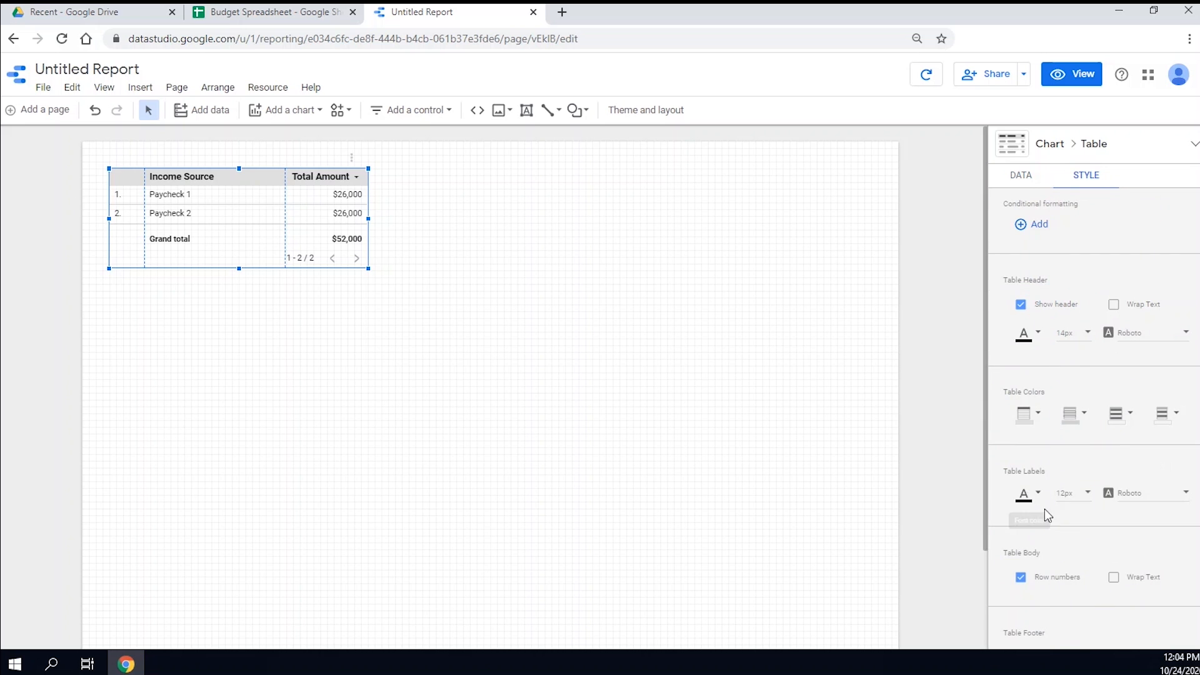
{"action": "scroll", "coordinate": [1032, 518], "scroll_direction": "down", "scroll_amount": 2}
{"action": "left_click", "coordinate": [1020, 504]}
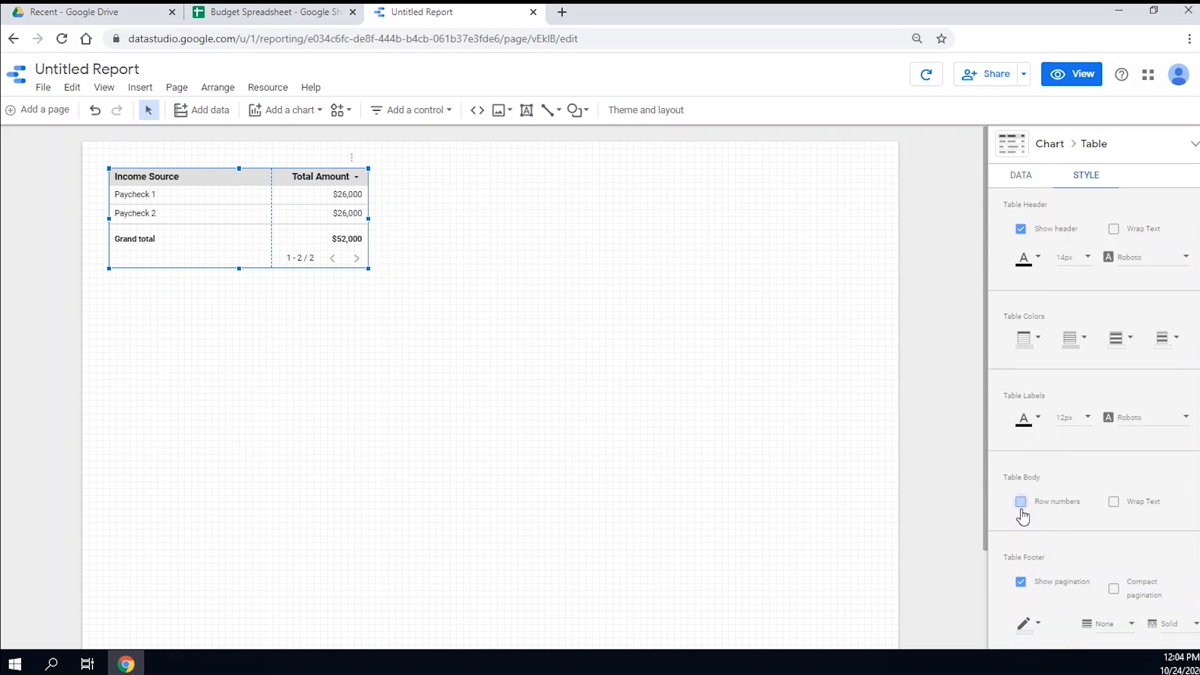
{"action": "left_click", "coordinate": [1020, 588]}
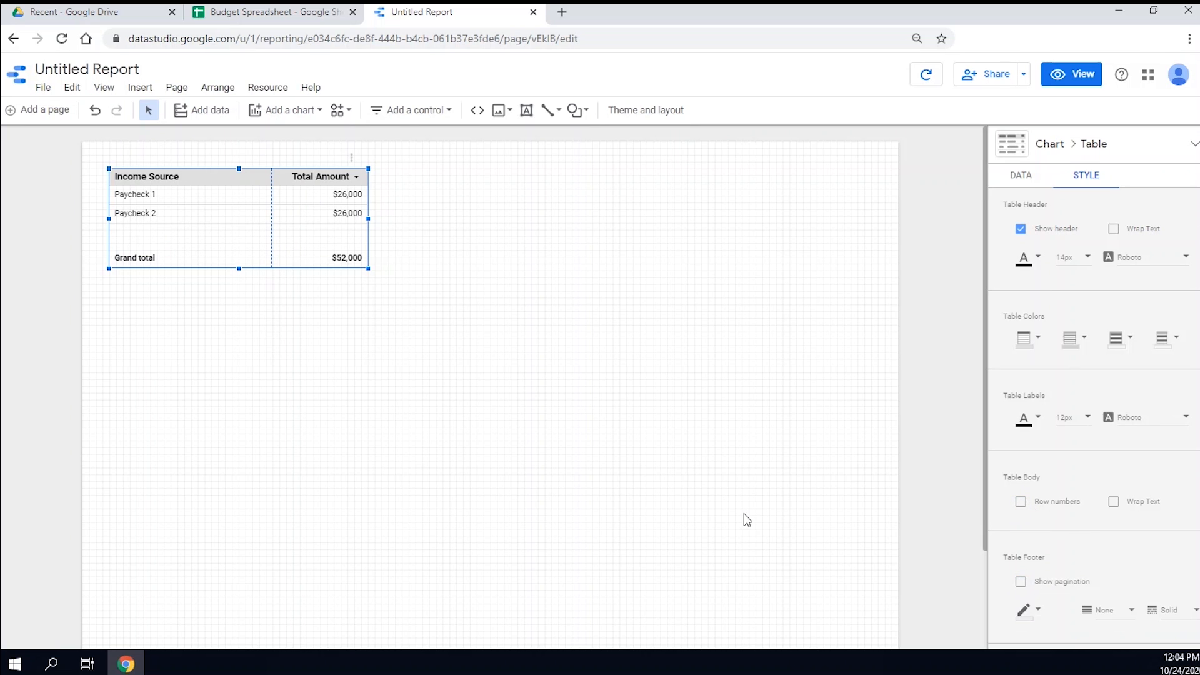
Shorten the income table to remove the empty space above the Grand total row and move it slightly down the page
{"action": "left_click_drag", "start_coordinate": [239, 267], "coordinate": [239, 249]}
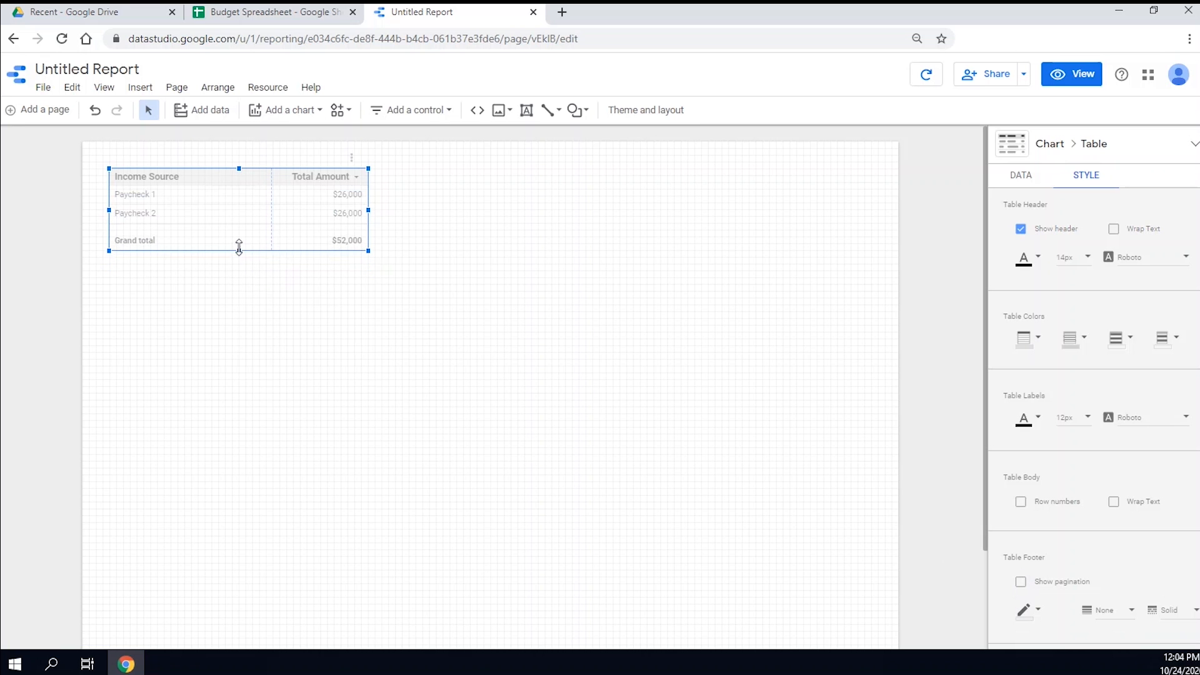
{"action": "left_click_drag", "start_coordinate": [211, 177], "coordinate": [209, 199]}
{"action": "left_click_drag", "start_coordinate": [207, 210], "coordinate": [209, 210]}
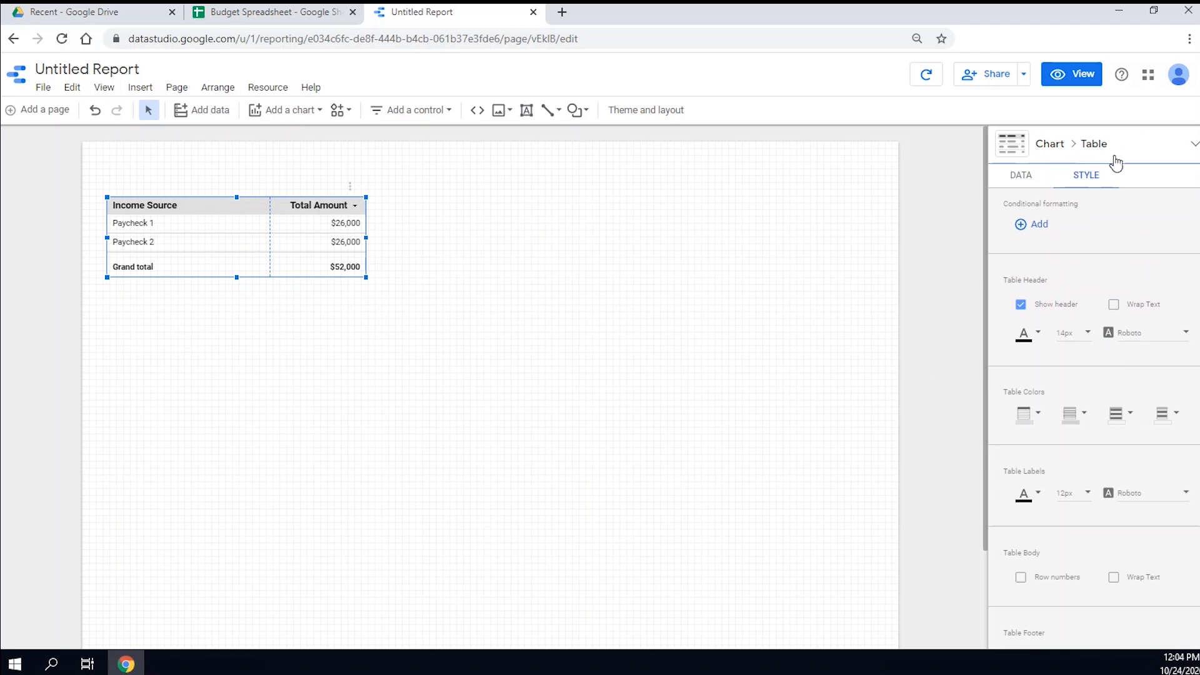
Apply the Constellation theme to the report
{"action": "left_click", "coordinate": [560, 294]}
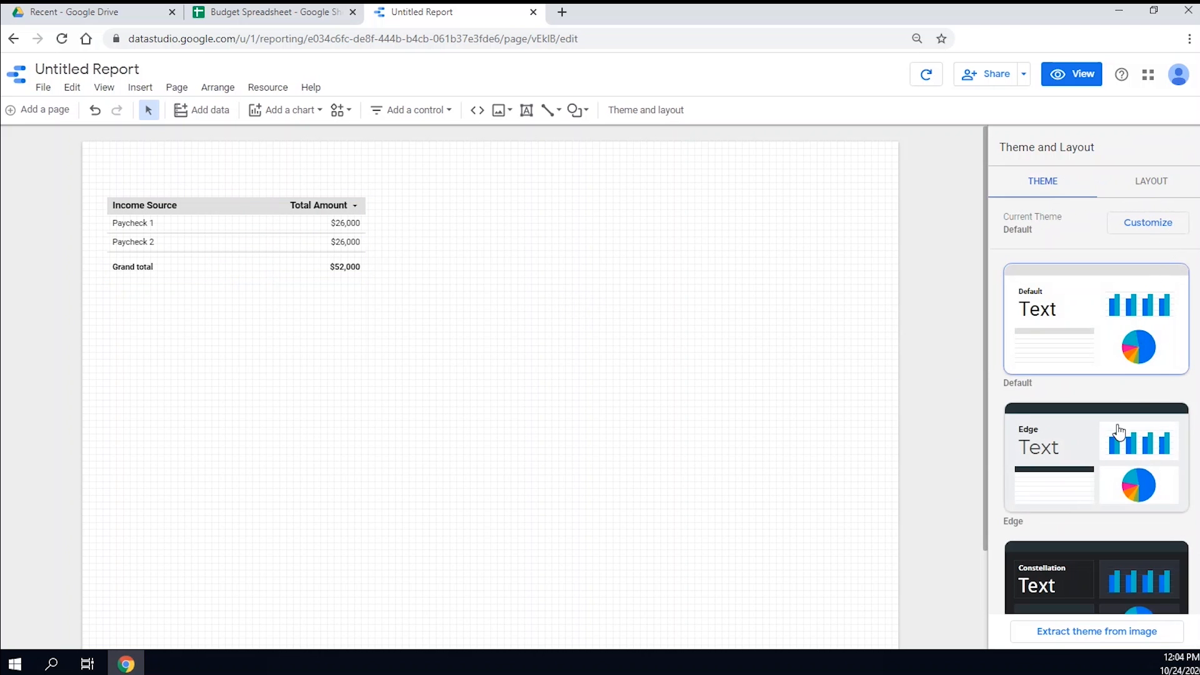
{"action": "scroll", "coordinate": [1060, 384], "scroll_direction": "down", "scroll_amount": 3}
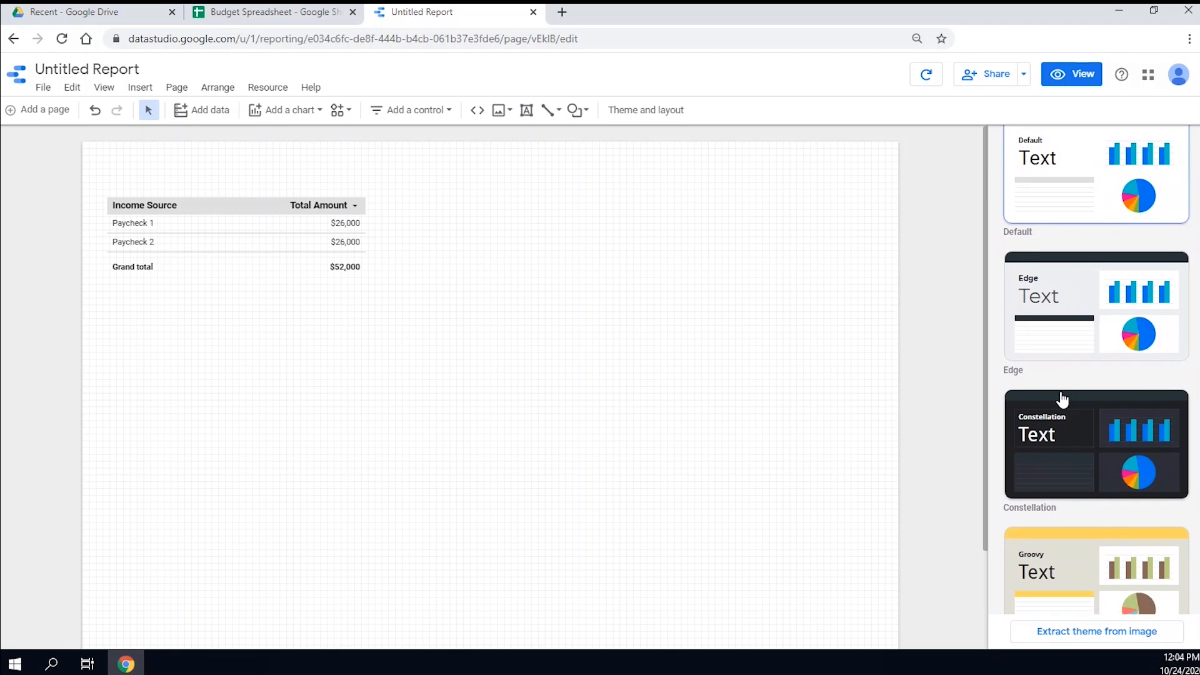
{"action": "scroll", "coordinate": [1071, 508], "scroll_direction": "up", "scroll_amount": 3}
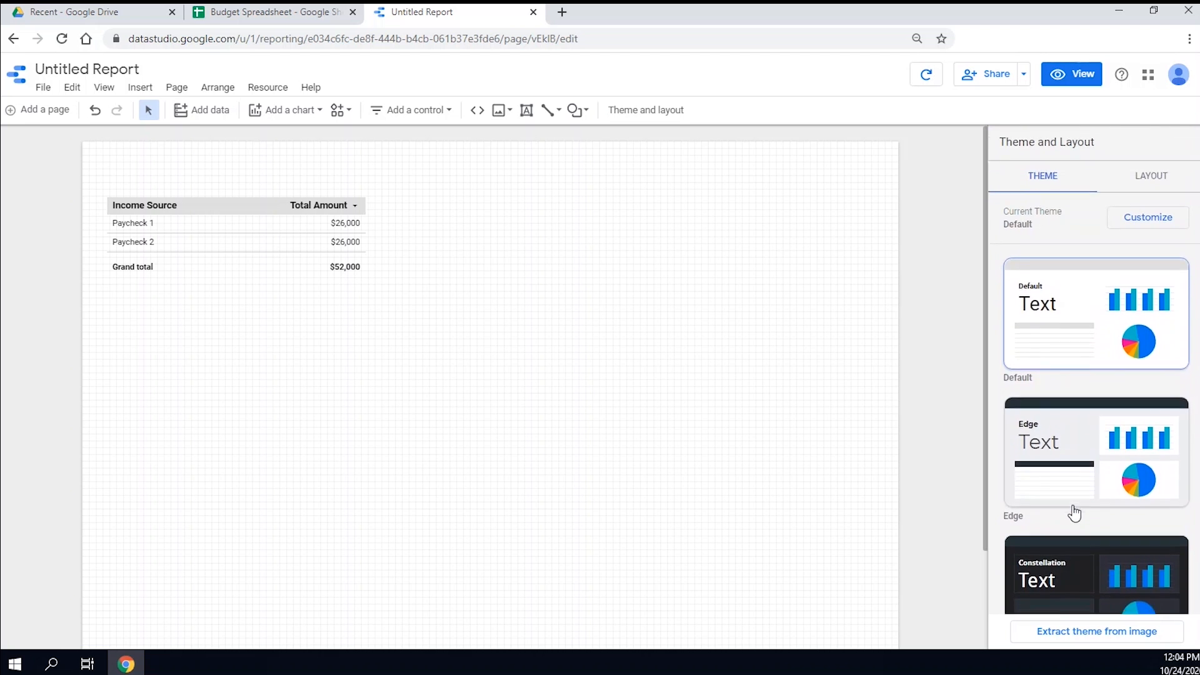
{"action": "scroll", "coordinate": [1072, 513], "scroll_direction": "down", "scroll_amount": 5}
{"action": "scroll", "coordinate": [1071, 512], "scroll_direction": "up", "scroll_amount": 5}
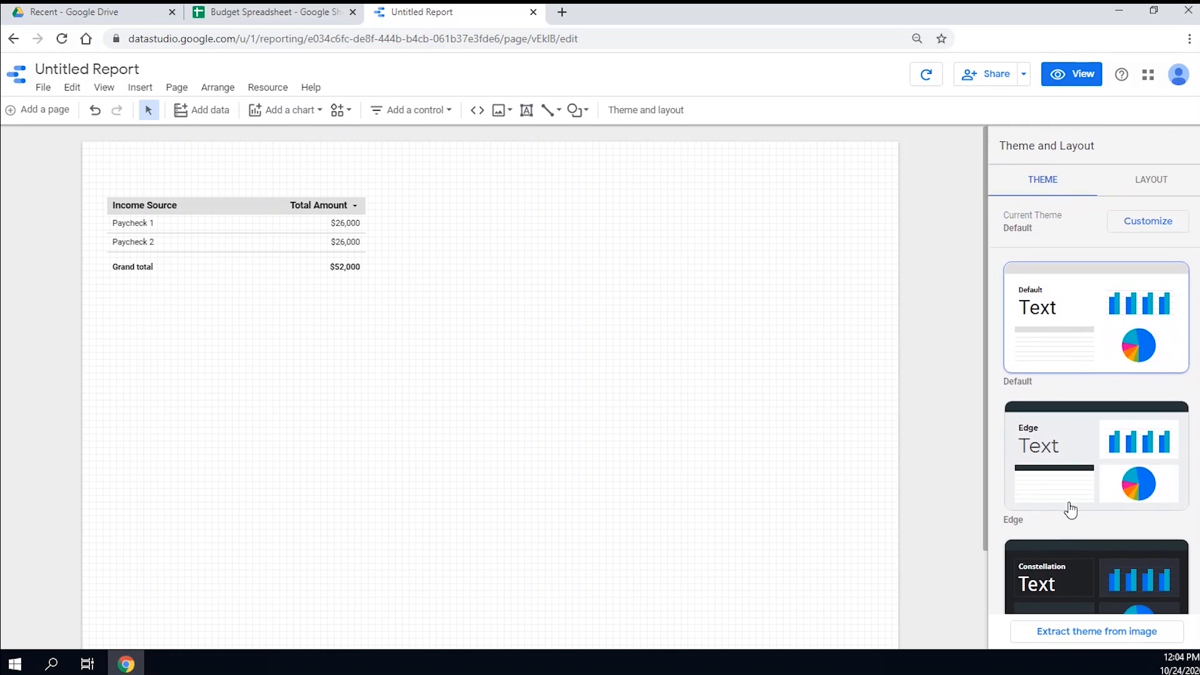
{"action": "scroll", "coordinate": [1071, 509], "scroll_direction": "down", "scroll_amount": 1}
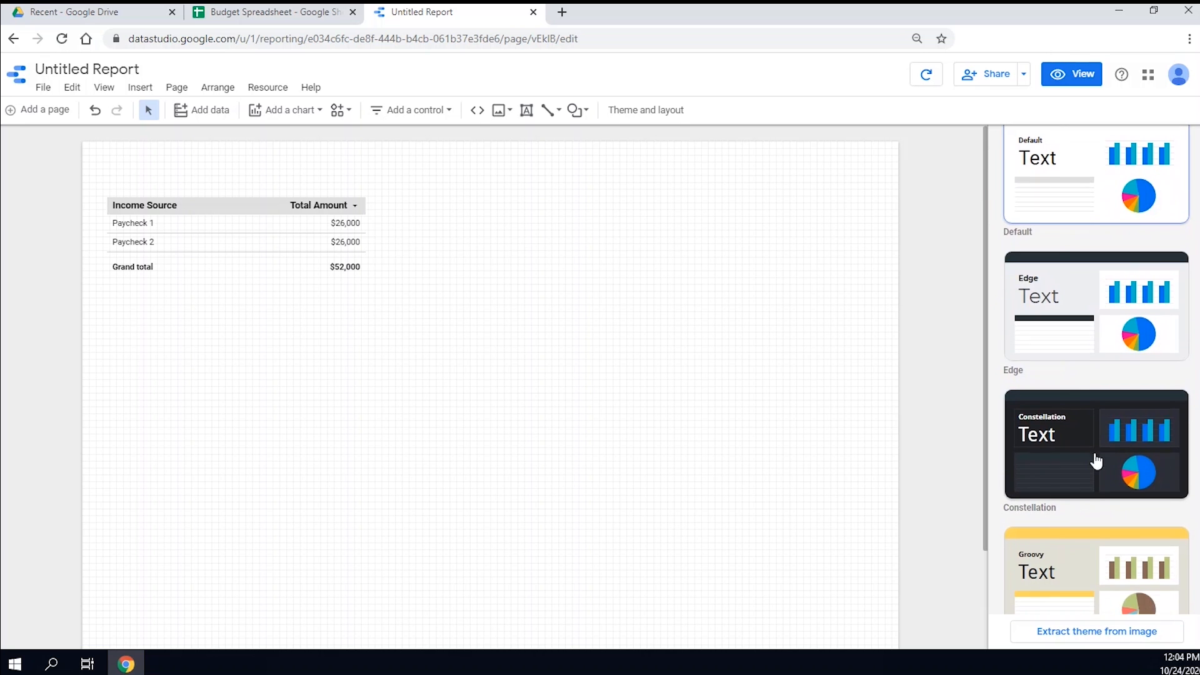
{"action": "left_click", "coordinate": [1083, 401]}
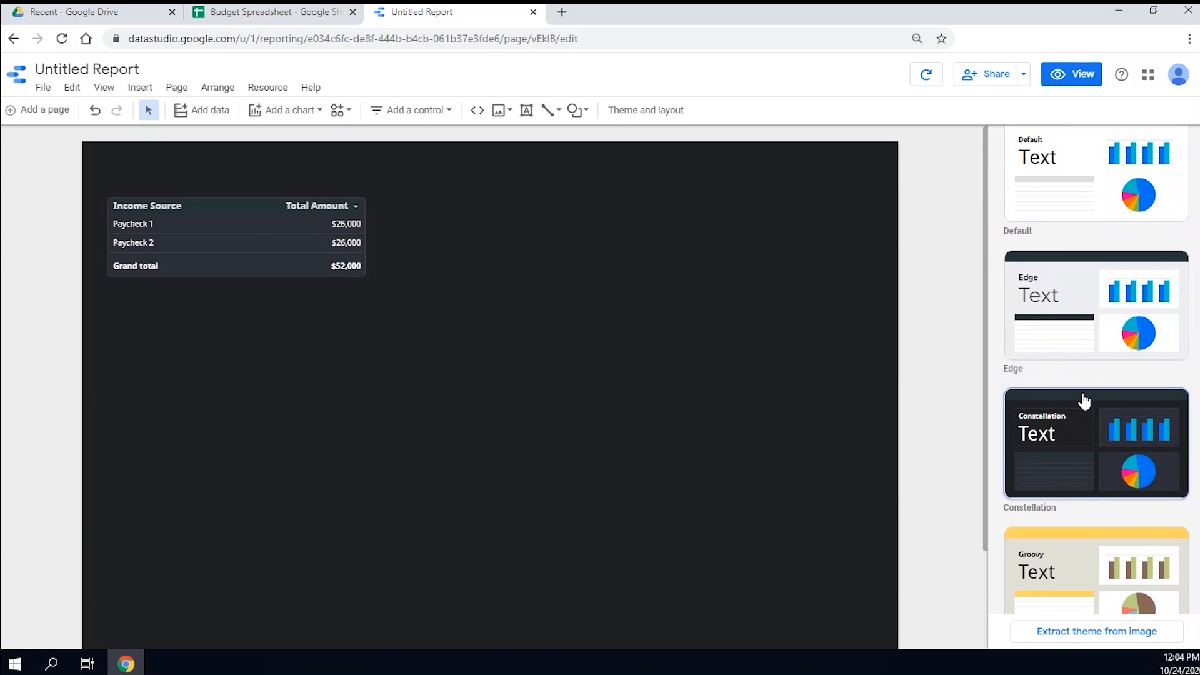
{"action": "scroll", "coordinate": [1072, 358], "scroll_direction": "up", "scroll_amount": 1}
{"action": "scroll", "coordinate": [1071, 357], "scroll_direction": "up", "scroll_amount": 2}
Preview the report in view mode and return to editing
{"action": "left_click", "coordinate": [1075, 78]}
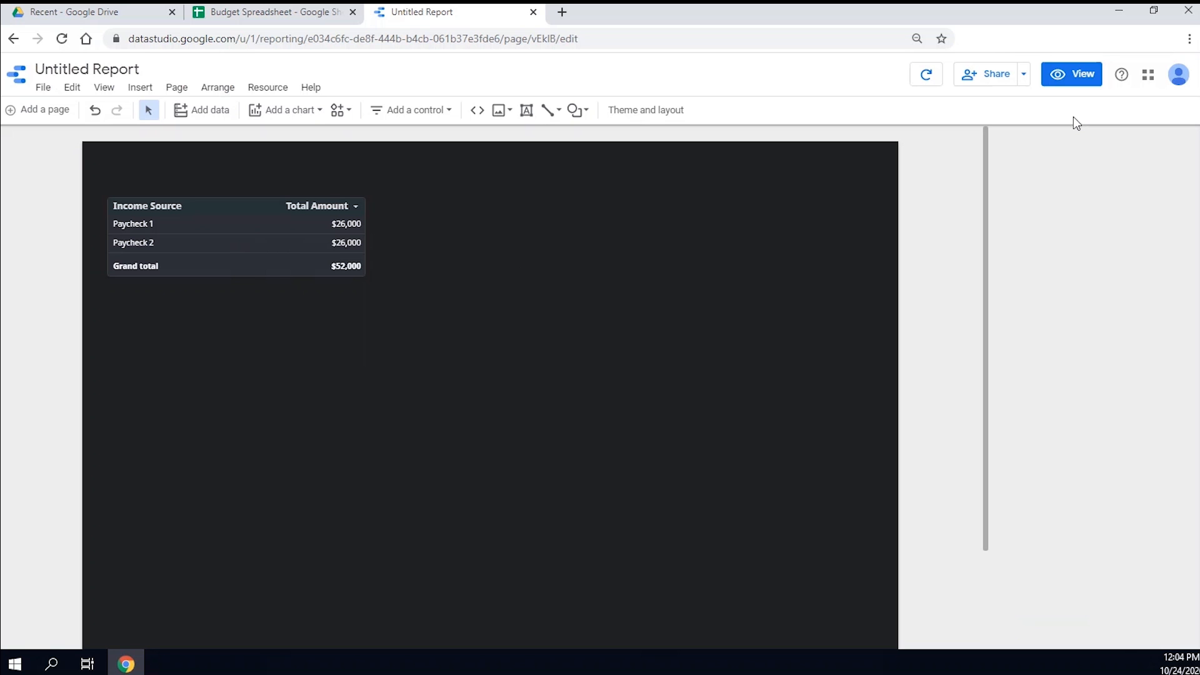
{"action": "left_click", "coordinate": [1078, 75]}
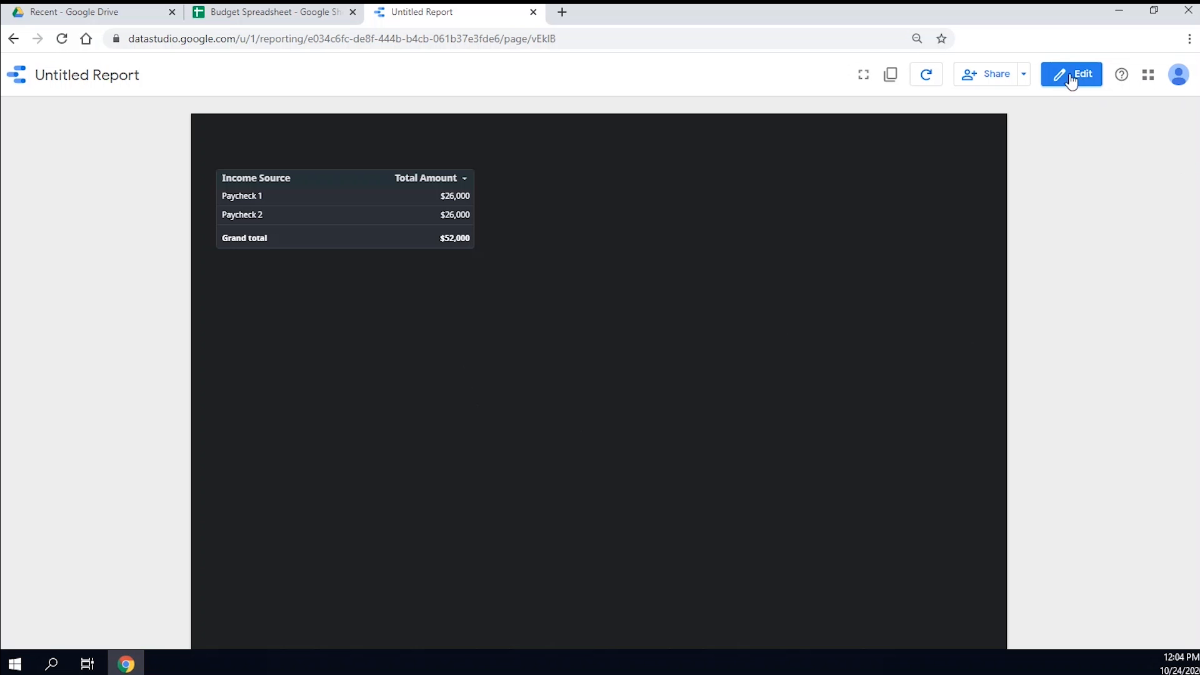
{"action": "left_click", "coordinate": [1075, 76]}
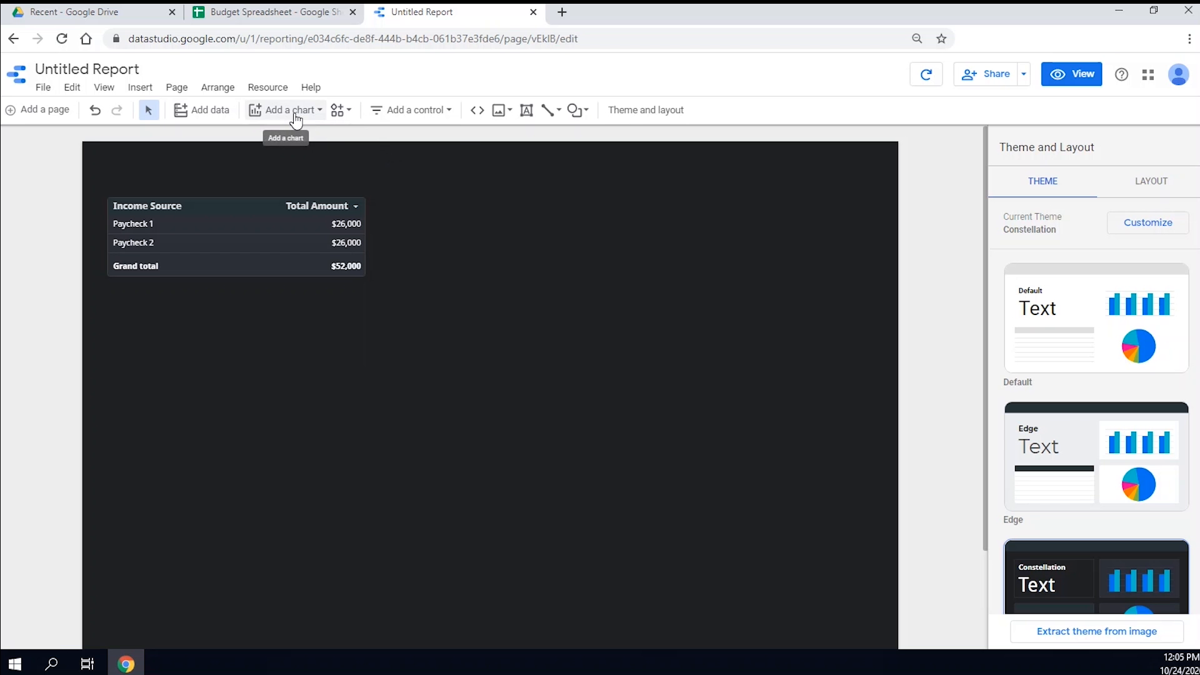
Insert a horizontal bar chart directly below the income table and align it with the table's edges
{"action": "left_click", "coordinate": [293, 113]}
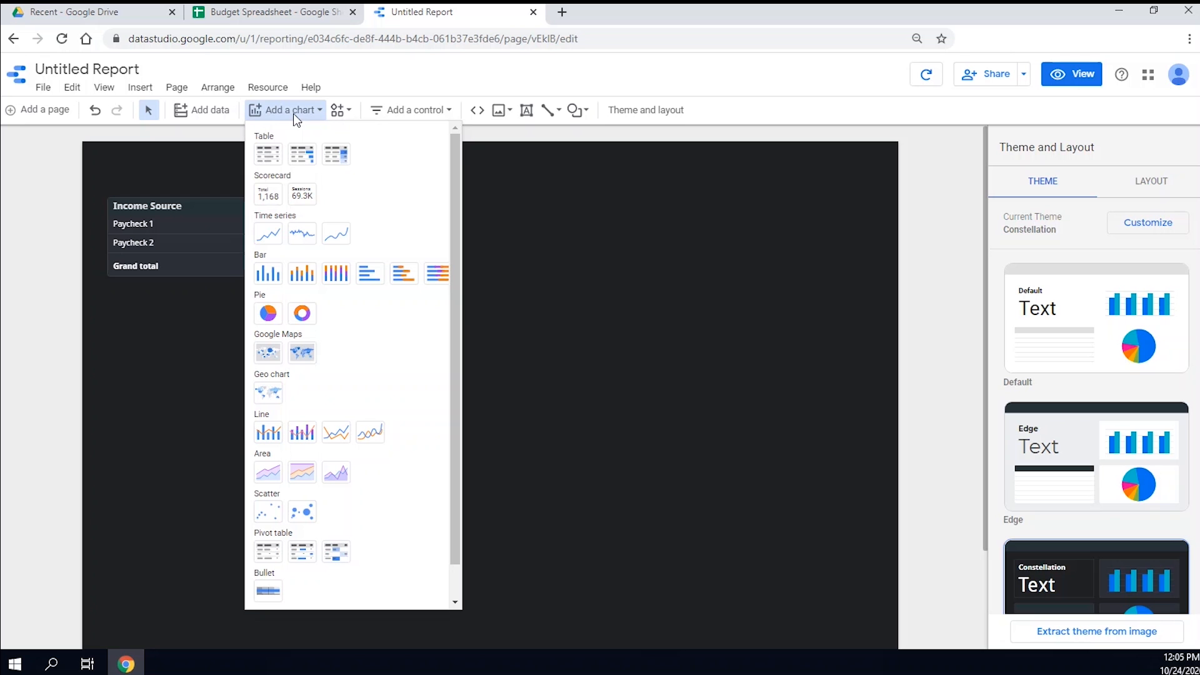
{"action": "left_click", "coordinate": [371, 279]}
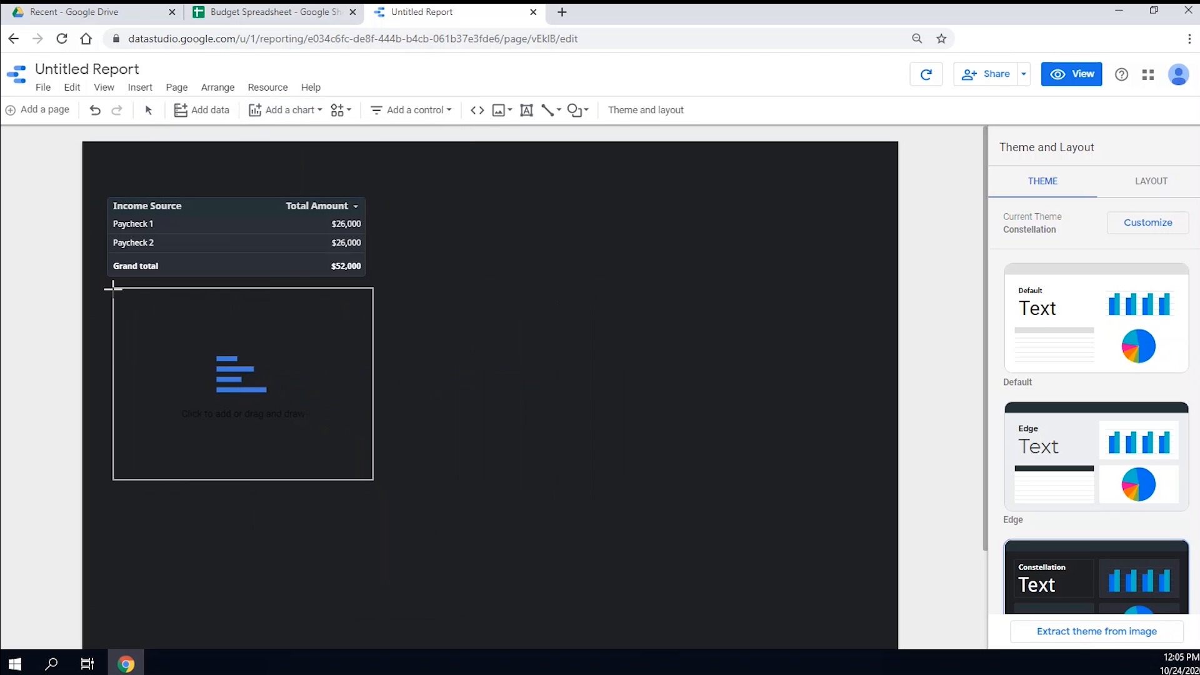
{"action": "left_click", "coordinate": [110, 288]}
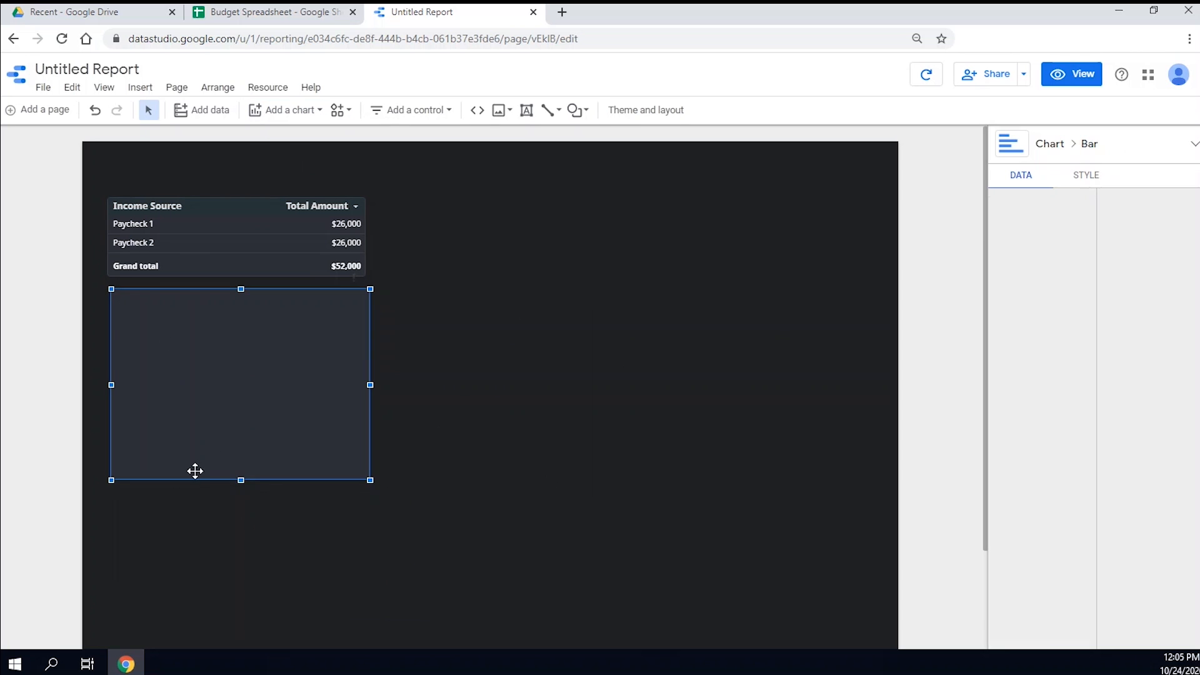
{"action": "left_click_drag", "start_coordinate": [215, 290], "coordinate": [207, 290]}
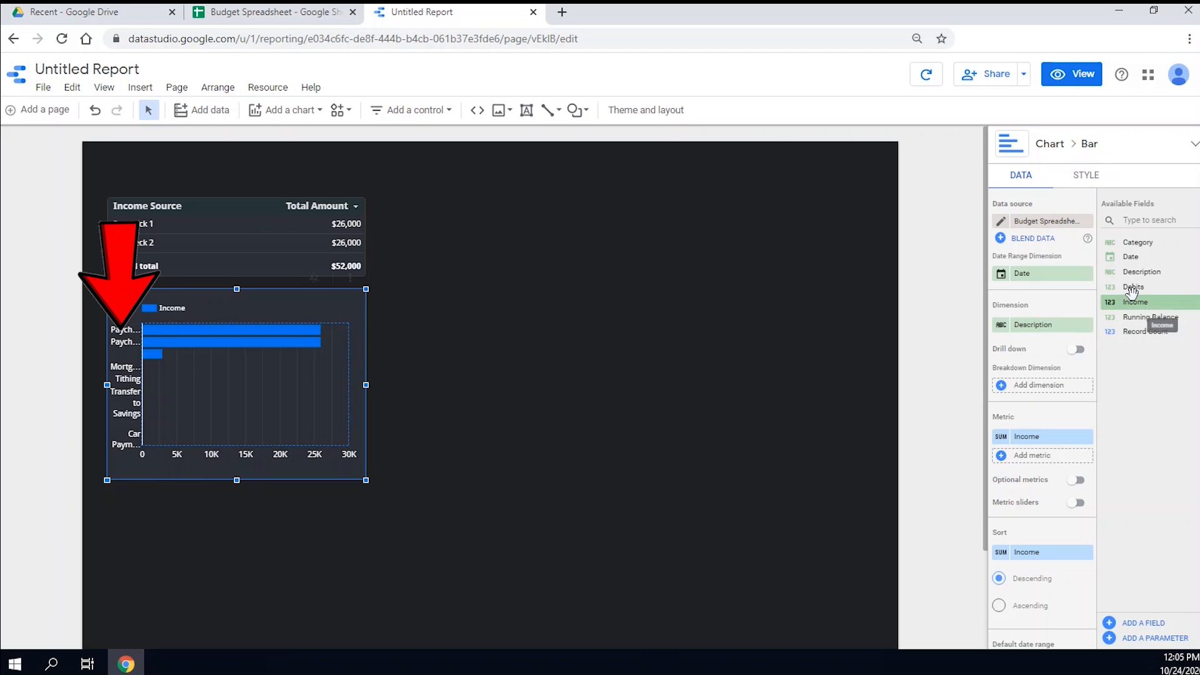
Set the bar chart's dimension to Date and add Debits as a second metric beside Income
{"action": "left_click", "coordinate": [1062, 324]}
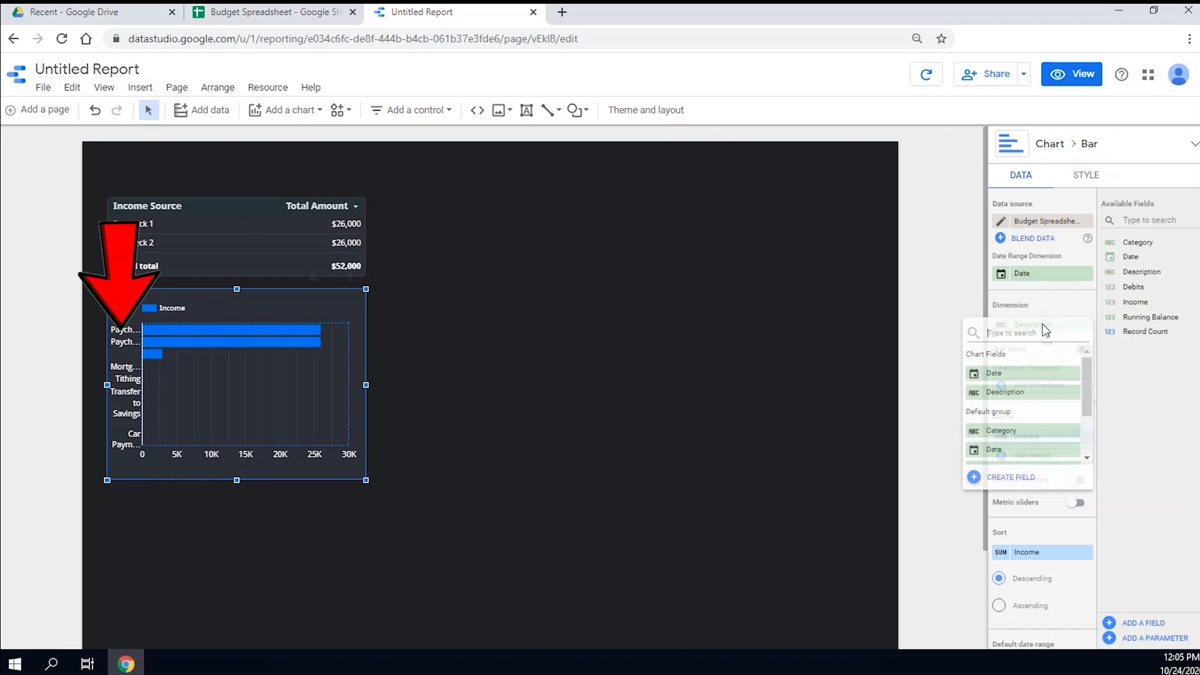
{"action": "left_click", "coordinate": [1005, 374]}
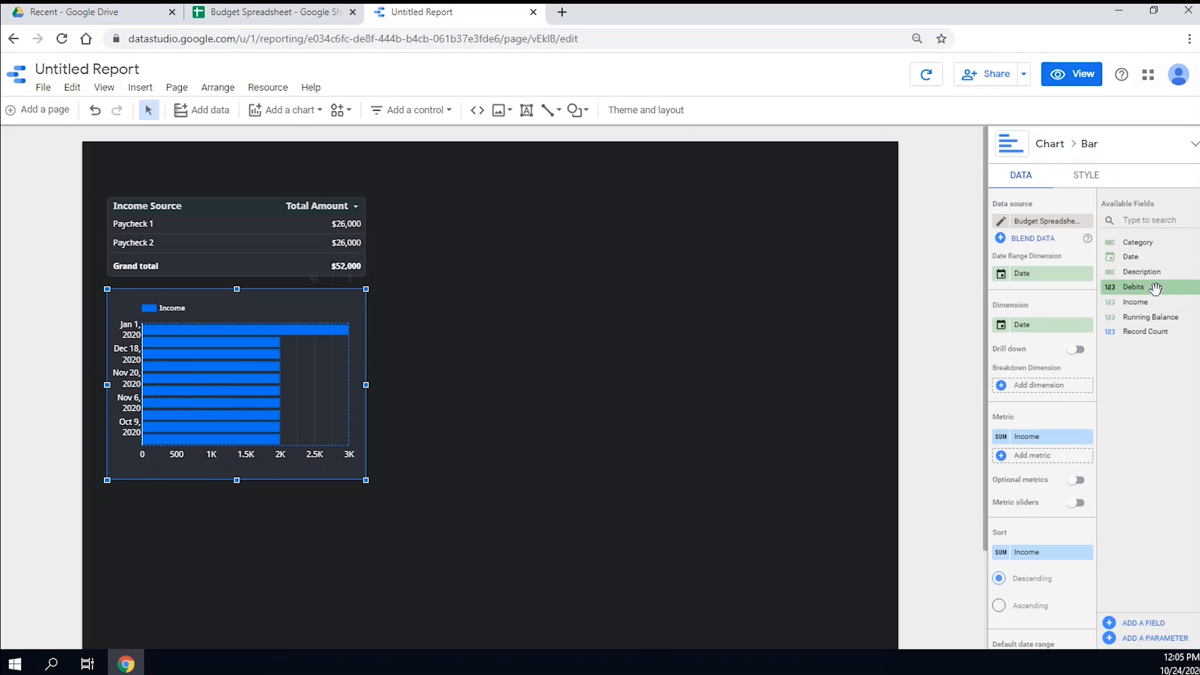
{"action": "left_click_drag", "start_coordinate": [1134, 288], "coordinate": [1037, 461]}
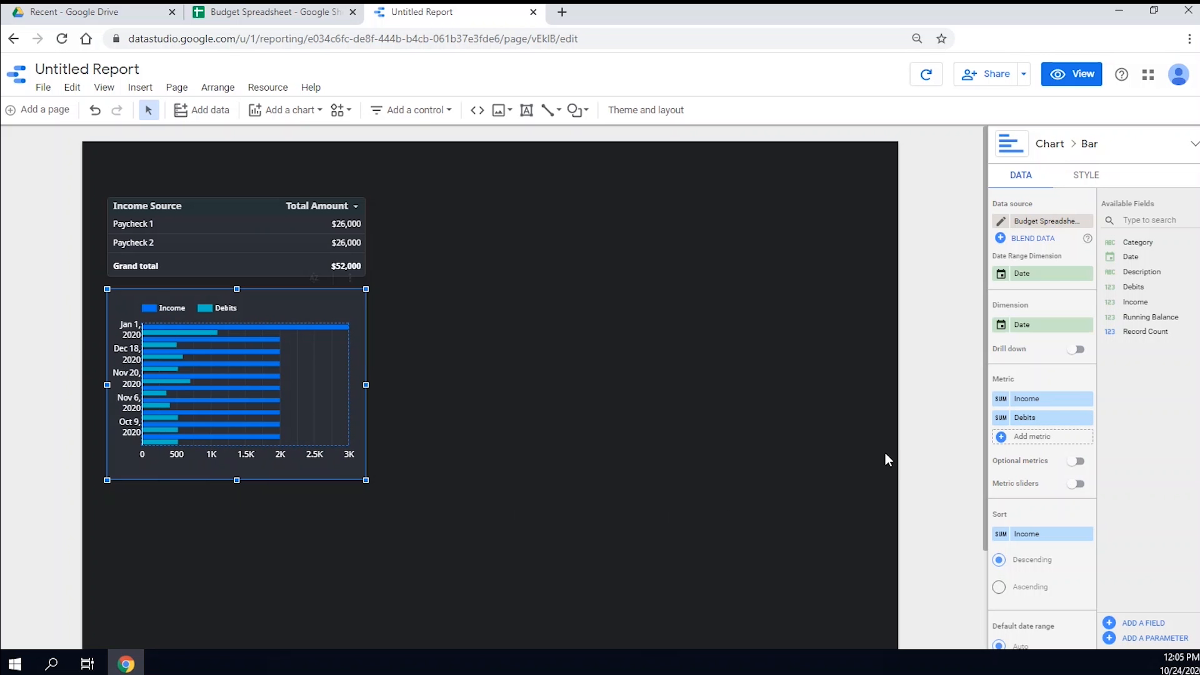
Enable drill down on the bar chart and remove every date level except Year
{"action": "left_click", "coordinate": [1077, 348]}
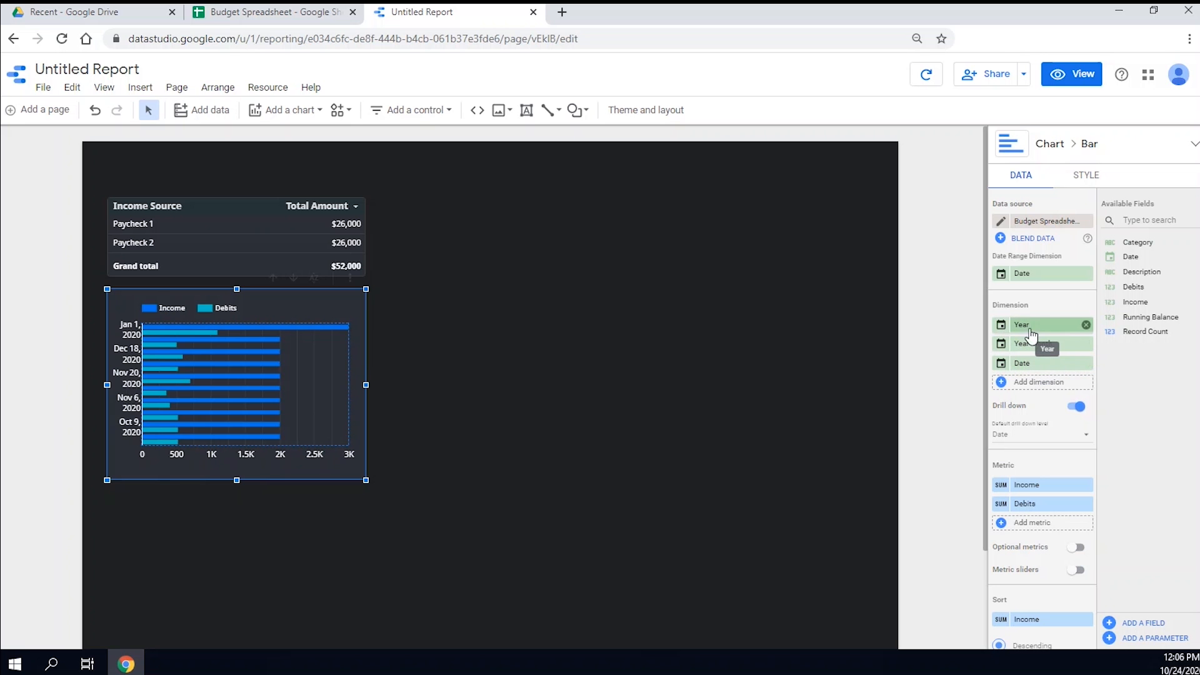
{"action": "left_click", "coordinate": [1087, 345]}
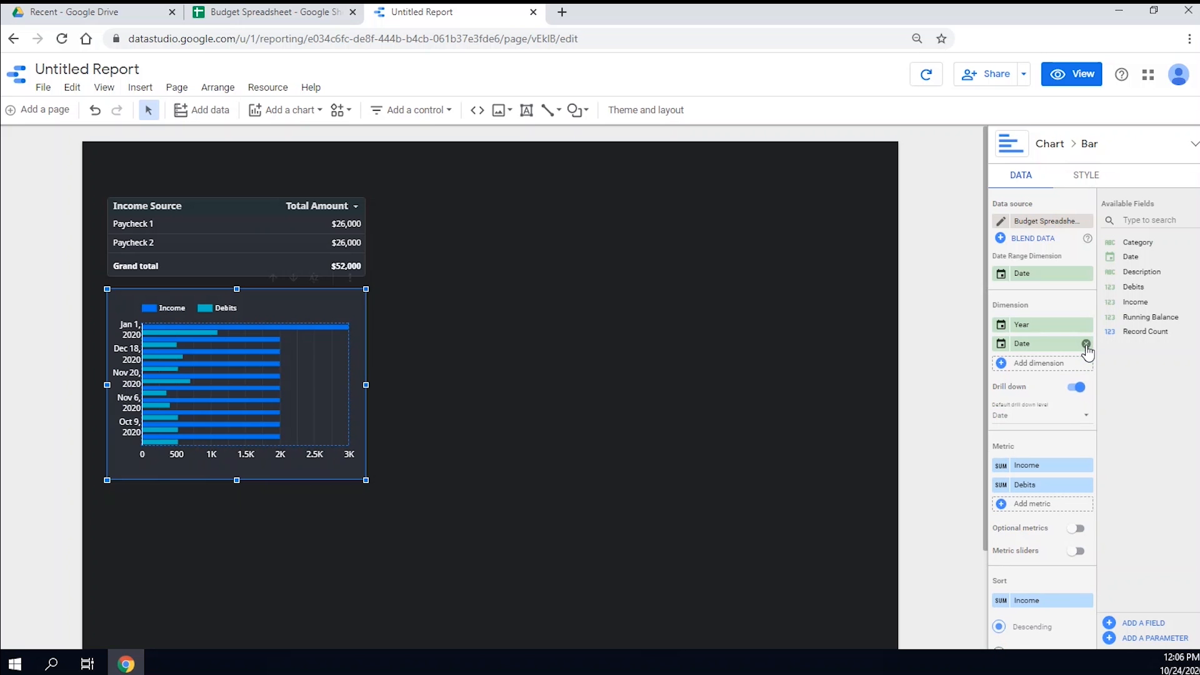
{"action": "left_click", "coordinate": [1087, 344]}
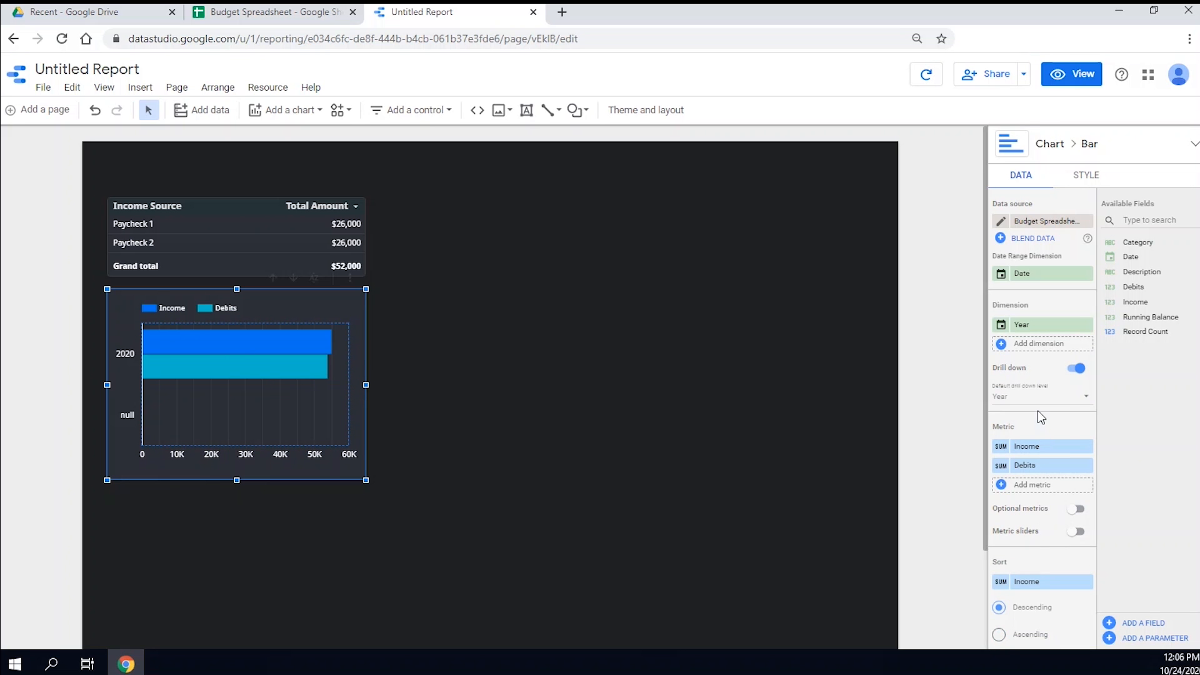
Create a new filter for the bar chart and name it Null Date
{"action": "scroll", "coordinate": [1038, 410], "scroll_direction": "down", "scroll_amount": 3}
{"action": "scroll", "coordinate": [1037, 412], "scroll_direction": "up", "scroll_amount": 3}
{"action": "scroll", "coordinate": [1037, 412], "scroll_direction": "down", "scroll_amount": 3}
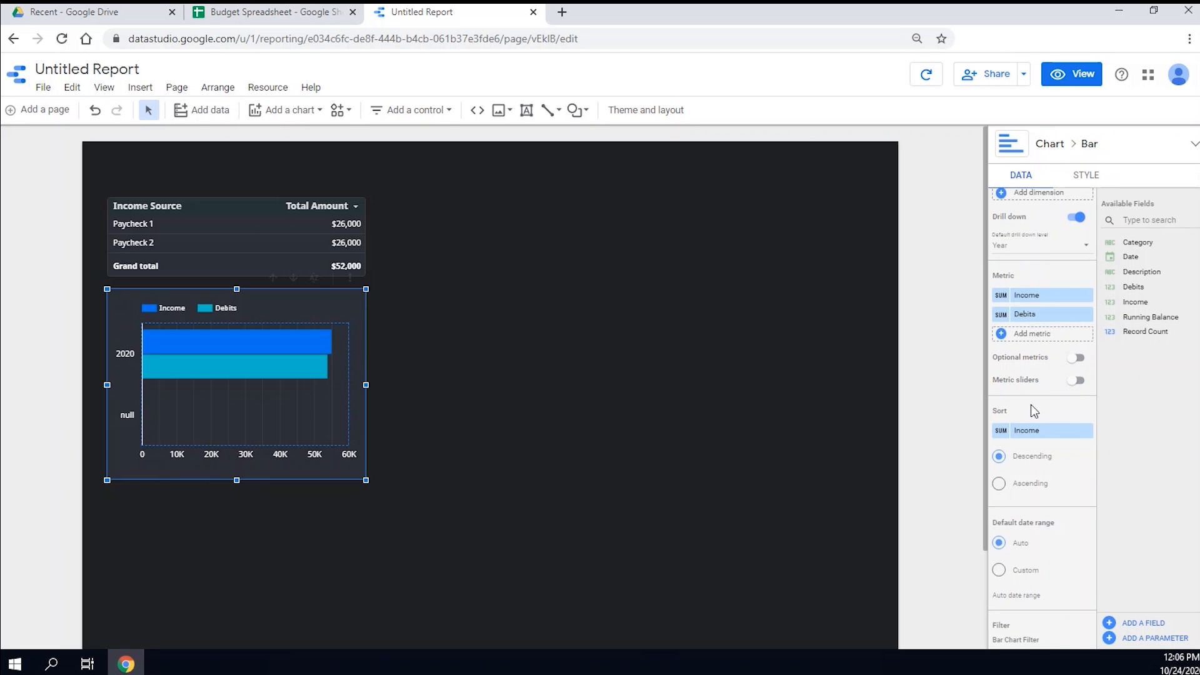
{"action": "scroll", "coordinate": [1030, 405], "scroll_direction": "down", "scroll_amount": 4}
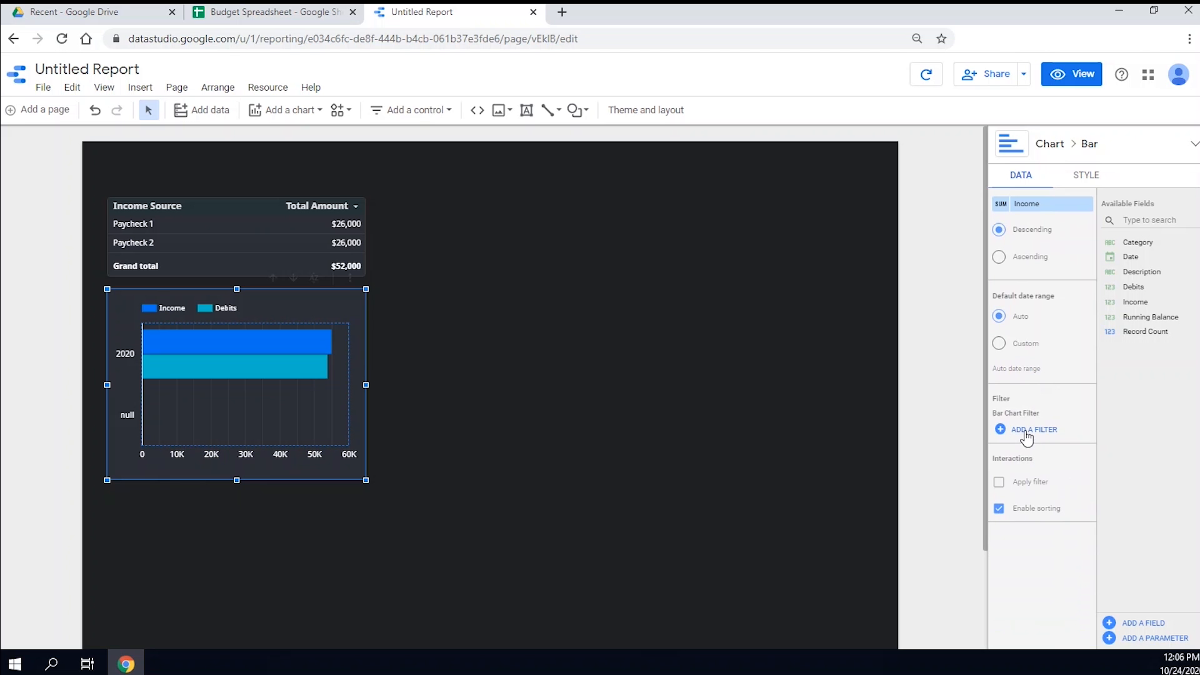
{"action": "left_click", "coordinate": [1026, 434]}
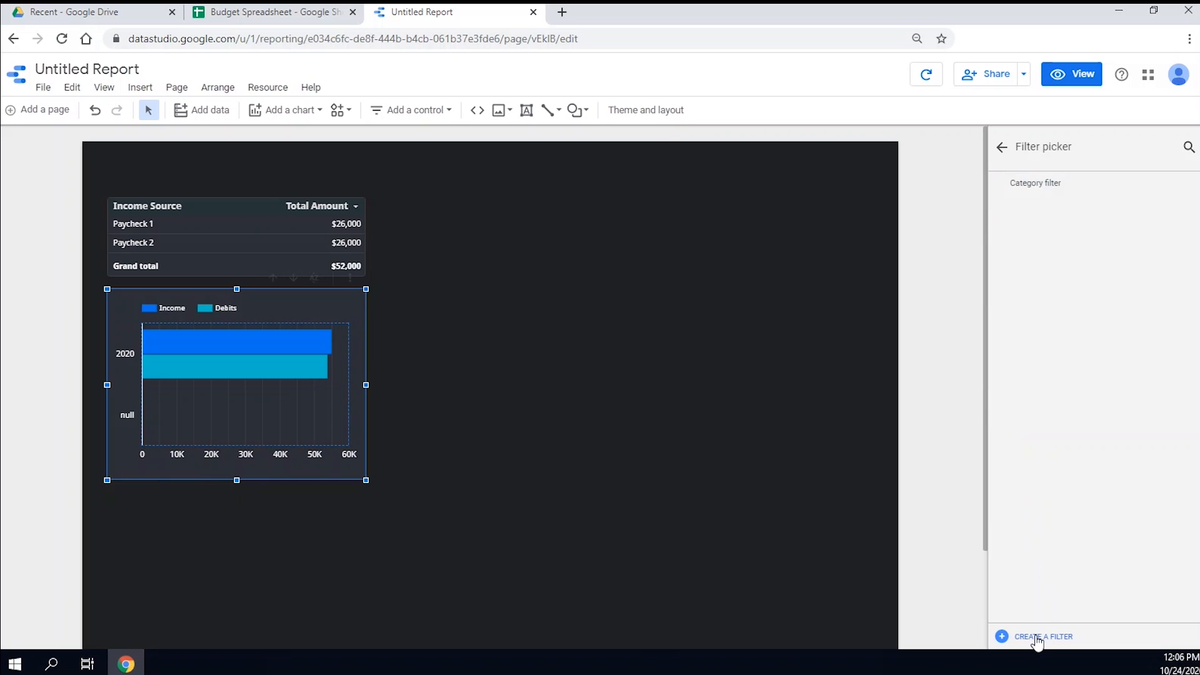
{"action": "left_click", "coordinate": [1037, 638]}
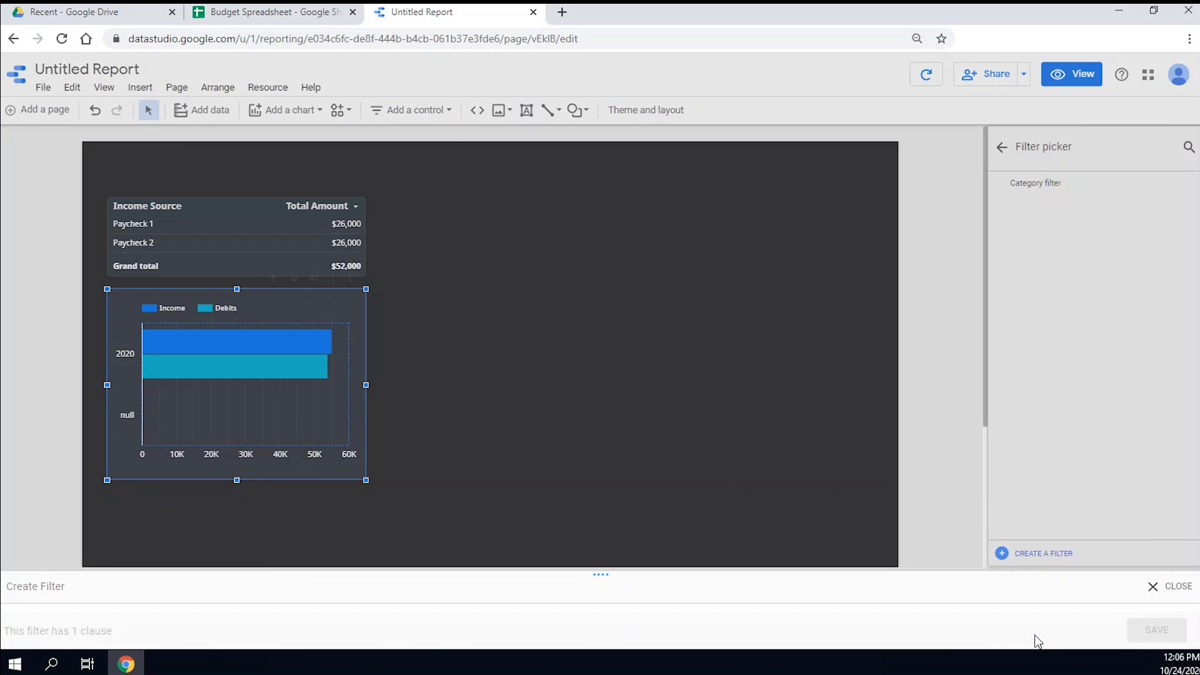
{"action": "left_click", "coordinate": [46, 388]}
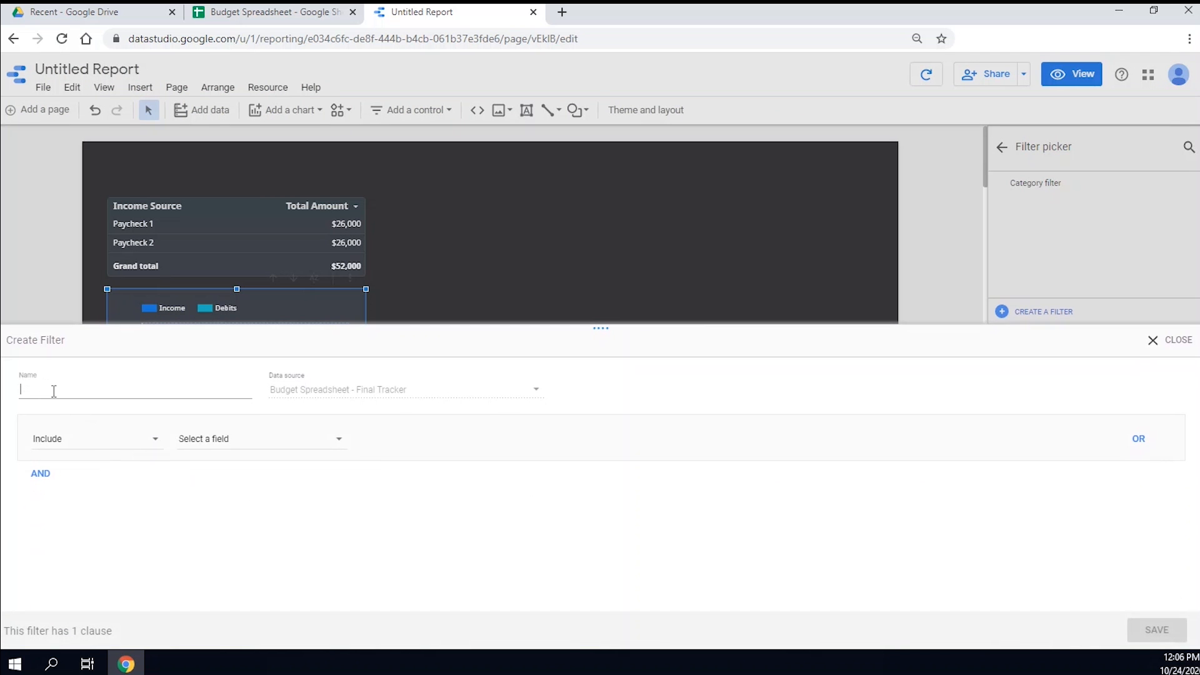
{"action": "type", "text": "Nyul"}
{"action": "type", "text": " Date"}
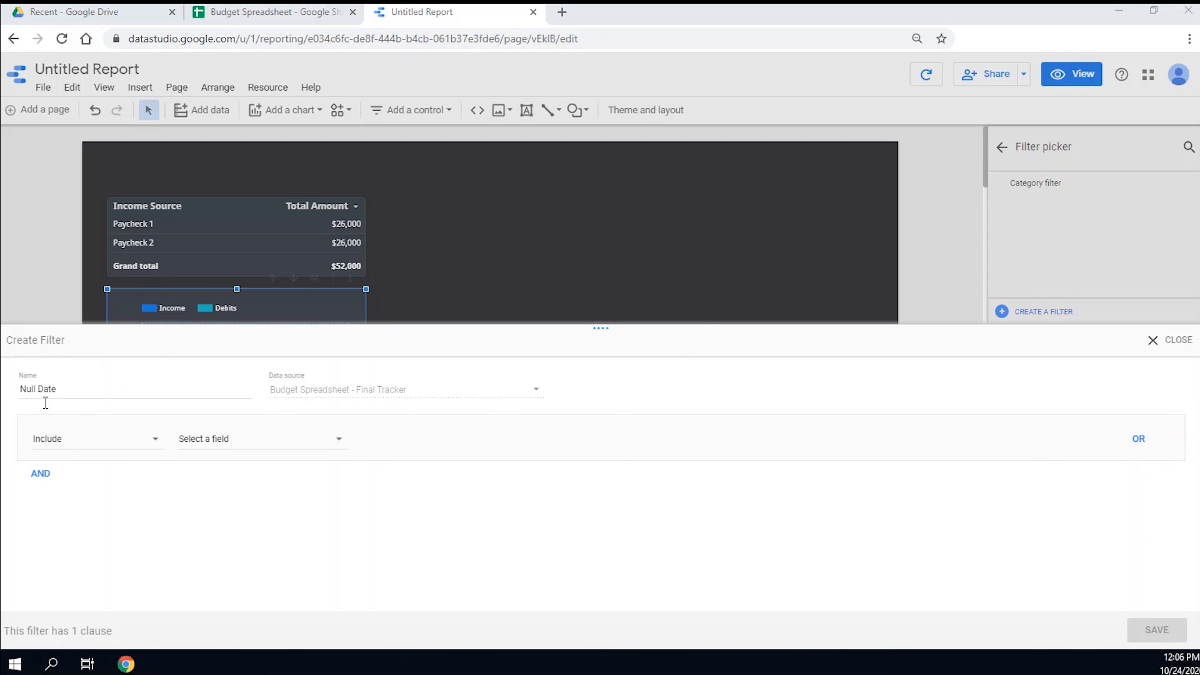
Define the Null Date filter to exclude records whose Date Is Null, and save it
{"action": "left_click", "coordinate": [84, 441]}
{"action": "left_click", "coordinate": [65, 472]}
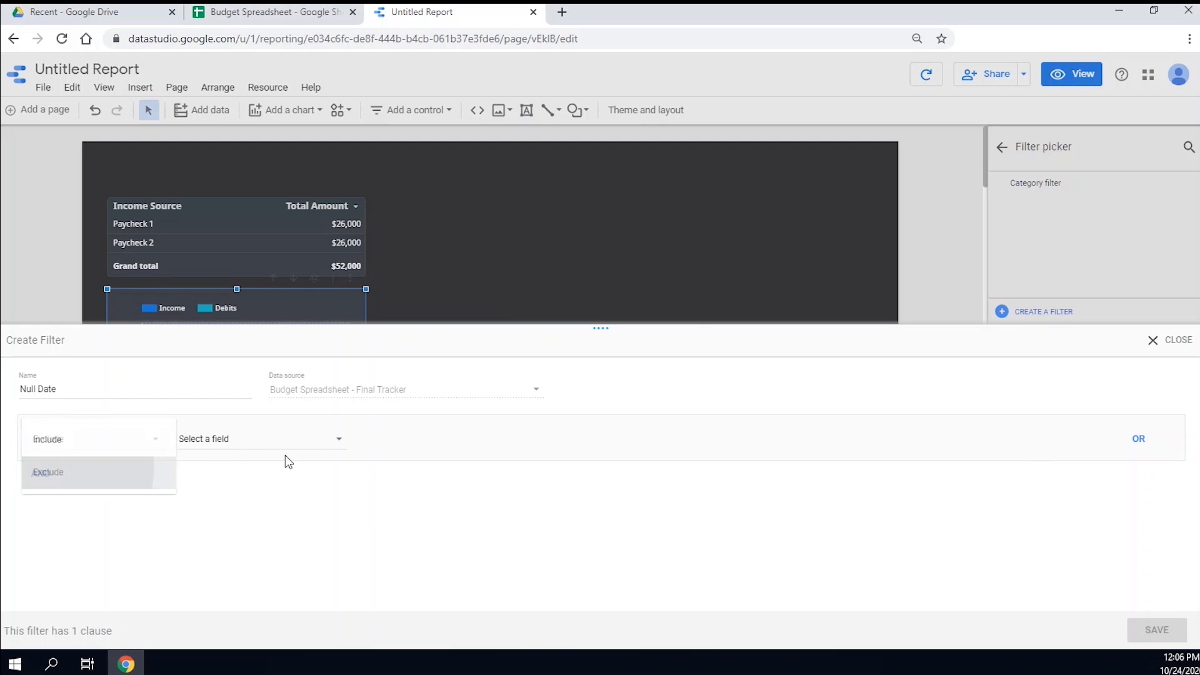
{"action": "left_click", "coordinate": [238, 439]}
{"action": "left_click", "coordinate": [217, 503]}
{"action": "left_click", "coordinate": [399, 445]}
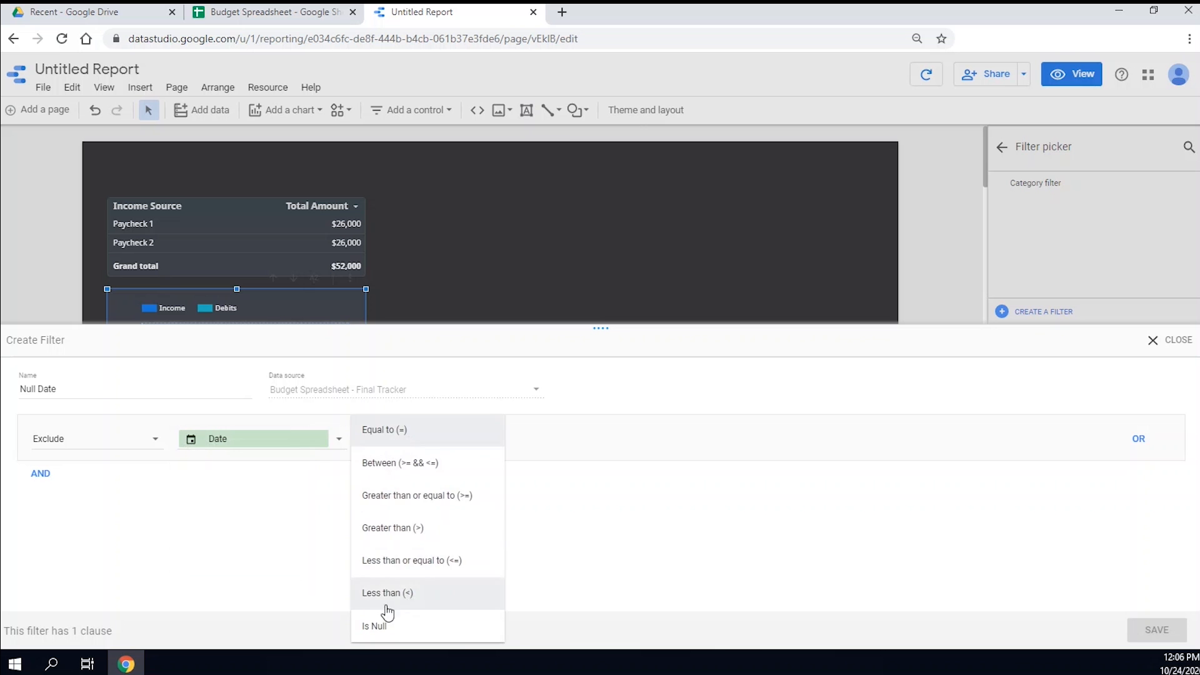
{"action": "left_click", "coordinate": [378, 625]}
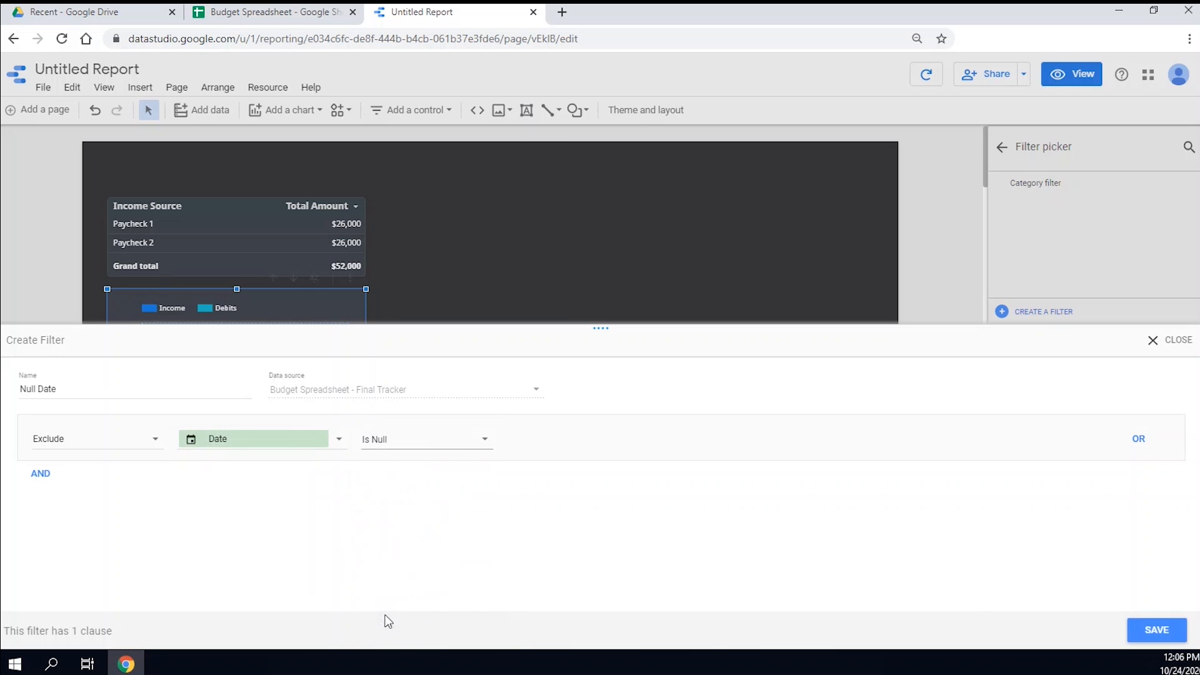
{"action": "left_click", "coordinate": [1156, 630]}
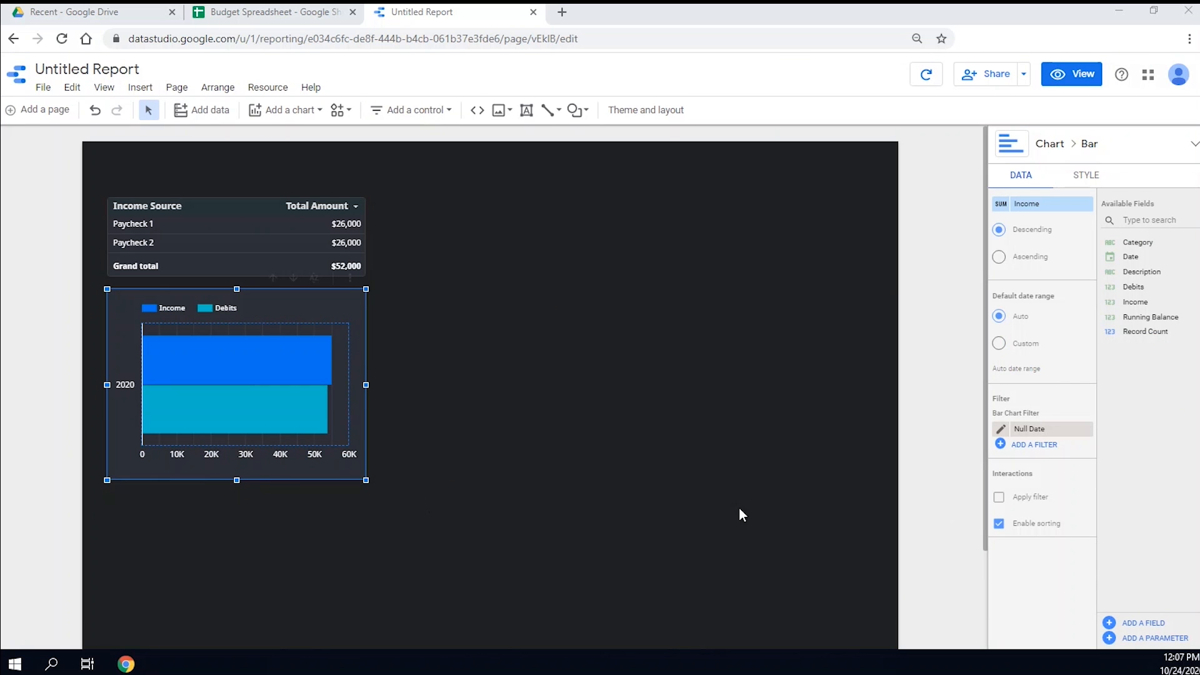
Show data labels on the bar chart, then shorten it and move it slightly down from the income table
{"action": "scroll", "coordinate": [1033, 469], "scroll_direction": "up", "scroll_amount": 5}
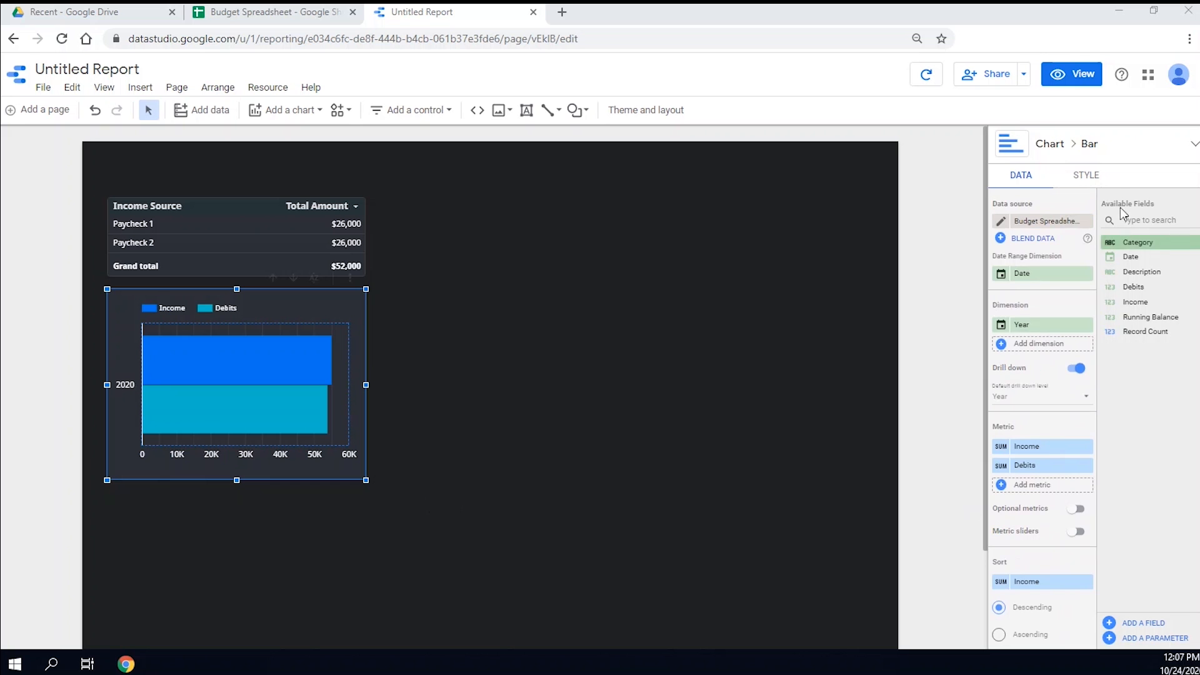
{"action": "left_click", "coordinate": [1087, 176]}
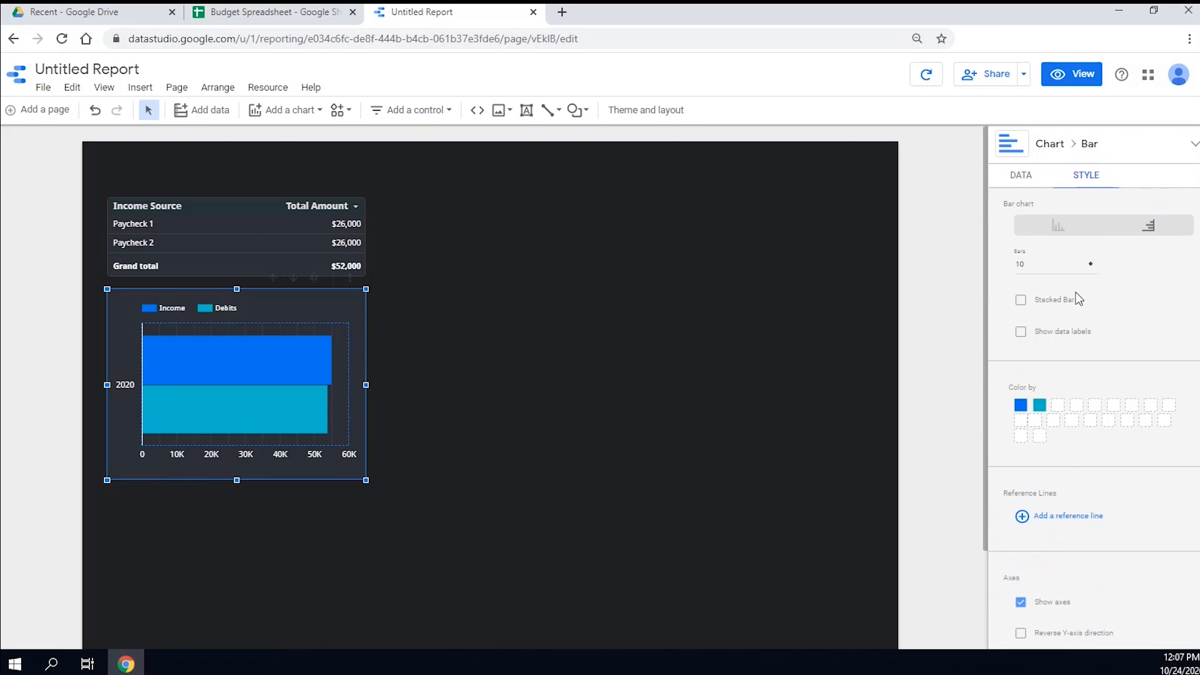
{"action": "left_click", "coordinate": [1022, 335]}
{"action": "left_click_drag", "start_coordinate": [236, 480], "coordinate": [255, 409]}
{"action": "left_click_drag", "start_coordinate": [258, 302], "coordinate": [260, 311]}
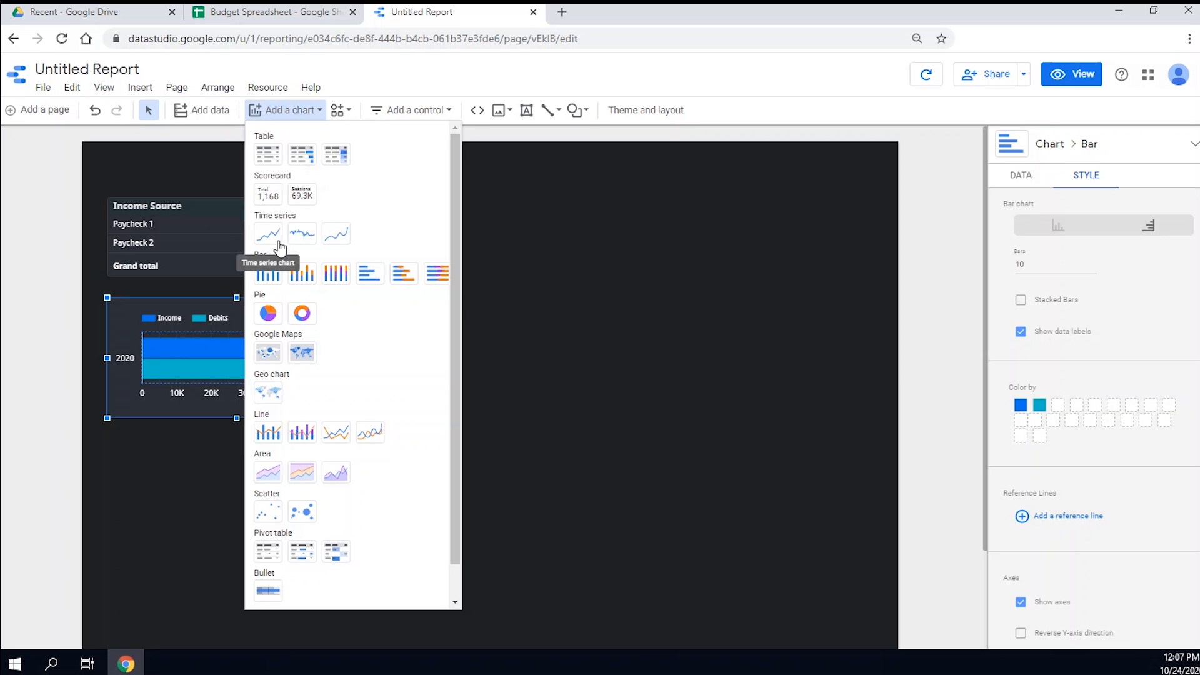
Insert a table below the bar chart, aligned with its edges, and set its metric to Running Balance
{"action": "left_click", "coordinate": [268, 154]}
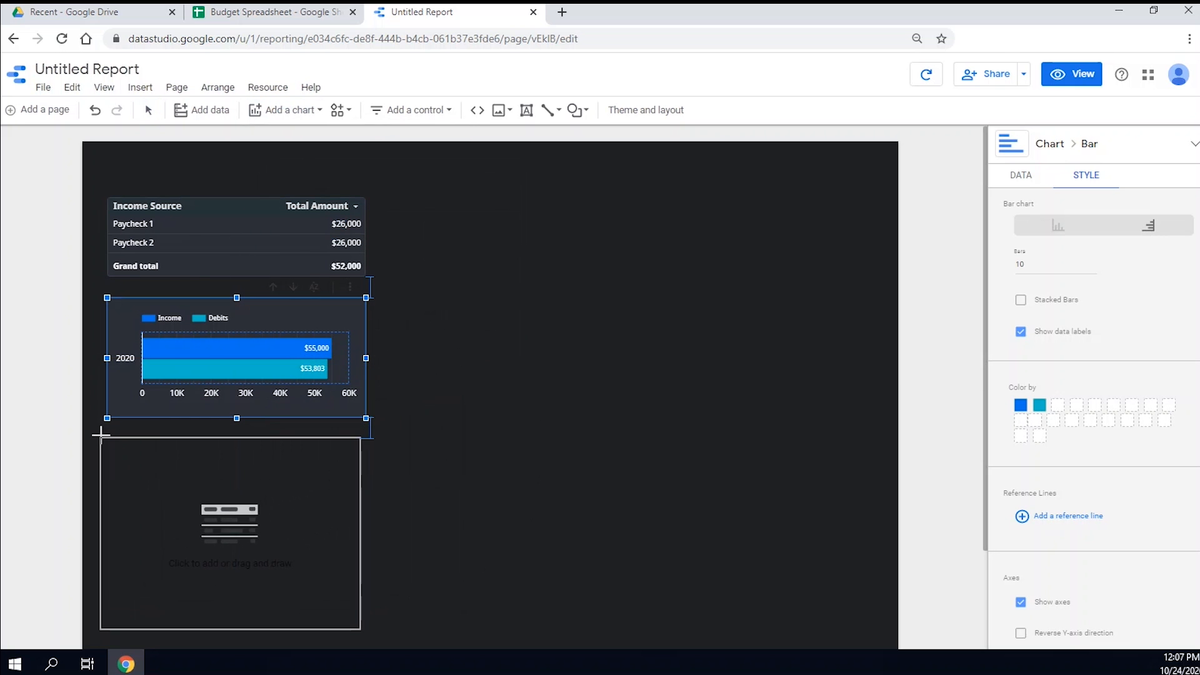
{"action": "left_click", "coordinate": [107, 435]}
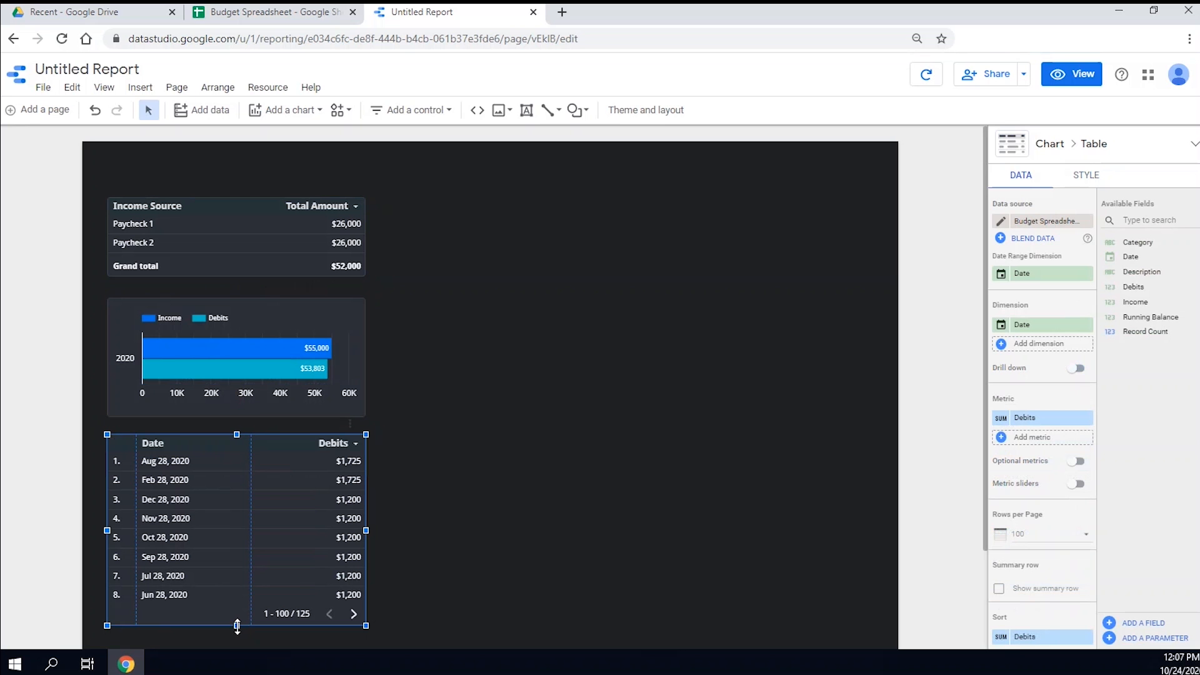
{"action": "left_click_drag", "start_coordinate": [220, 449], "coordinate": [219, 453]}
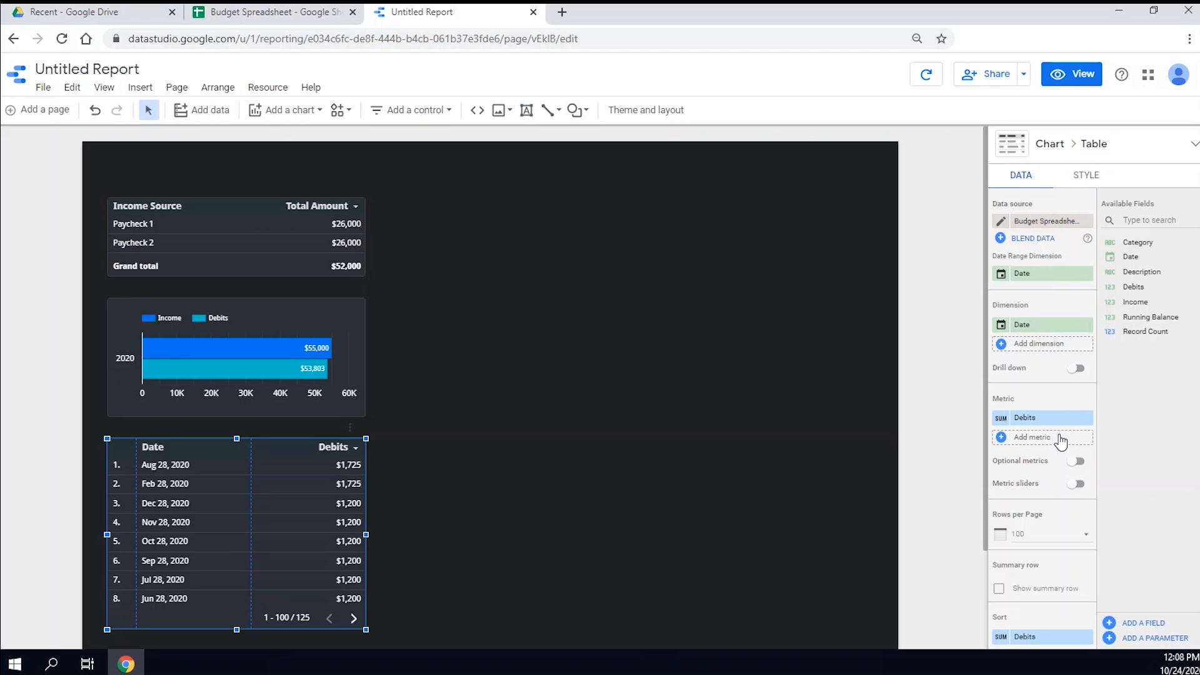
{"action": "scroll", "coordinate": [1059, 437], "scroll_direction": "down", "scroll_amount": 1}
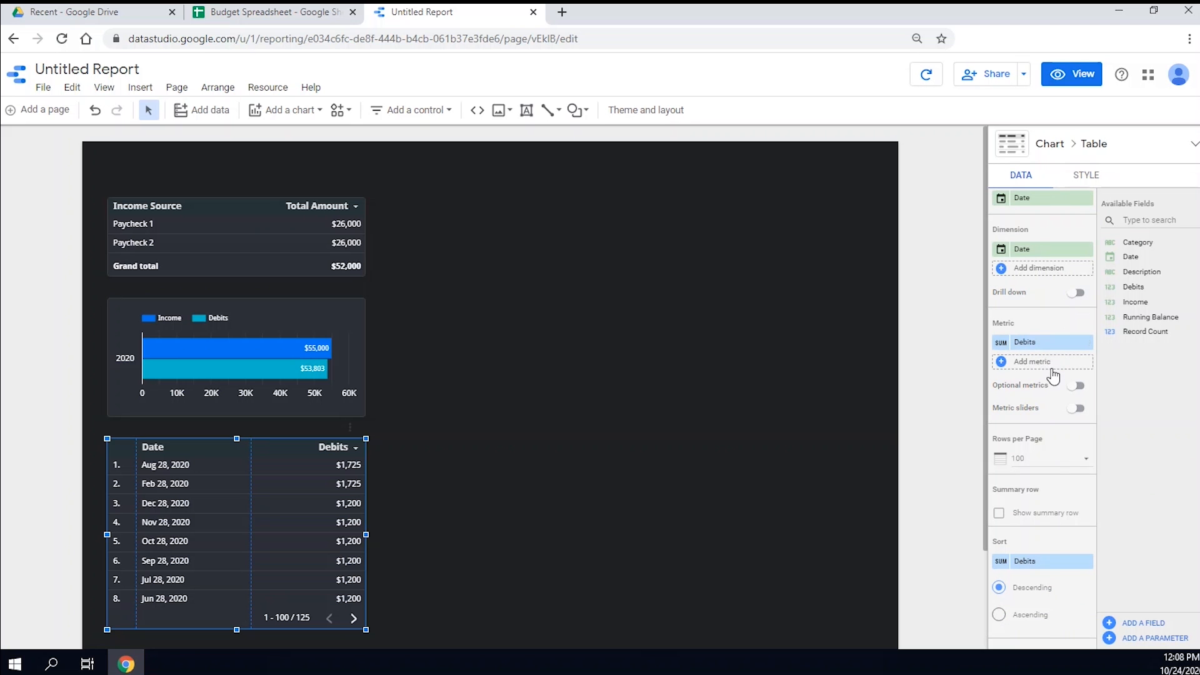
{"action": "left_click_drag", "start_coordinate": [1147, 316], "coordinate": [1041, 345]}
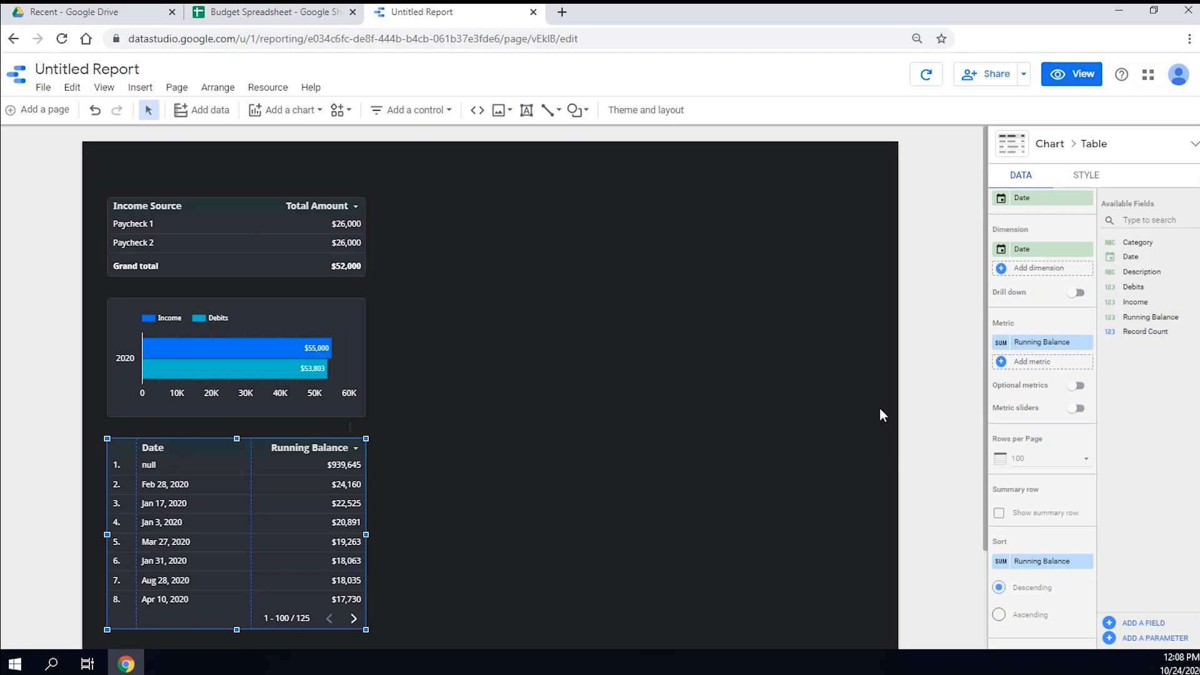
Apply the Null Date filter to the running balance table and sort it by Running Balance in ascending order
{"action": "scroll", "coordinate": [1057, 610], "scroll_direction": "down", "scroll_amount": 7}
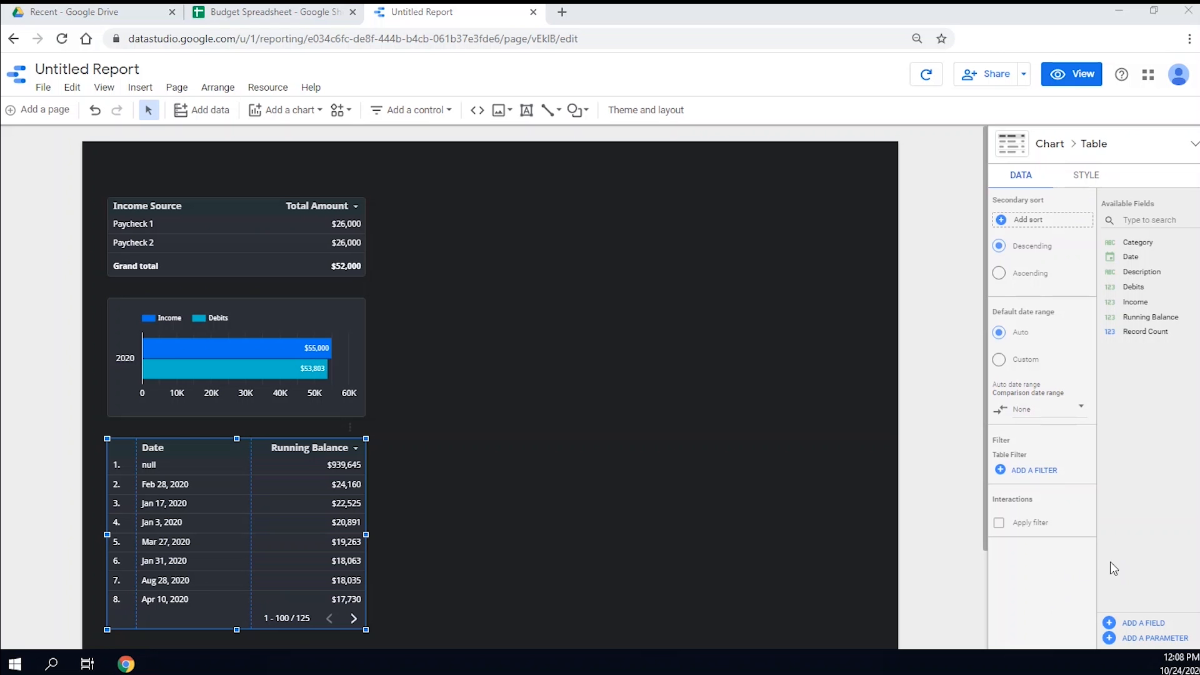
{"action": "left_click", "coordinate": [1020, 472]}
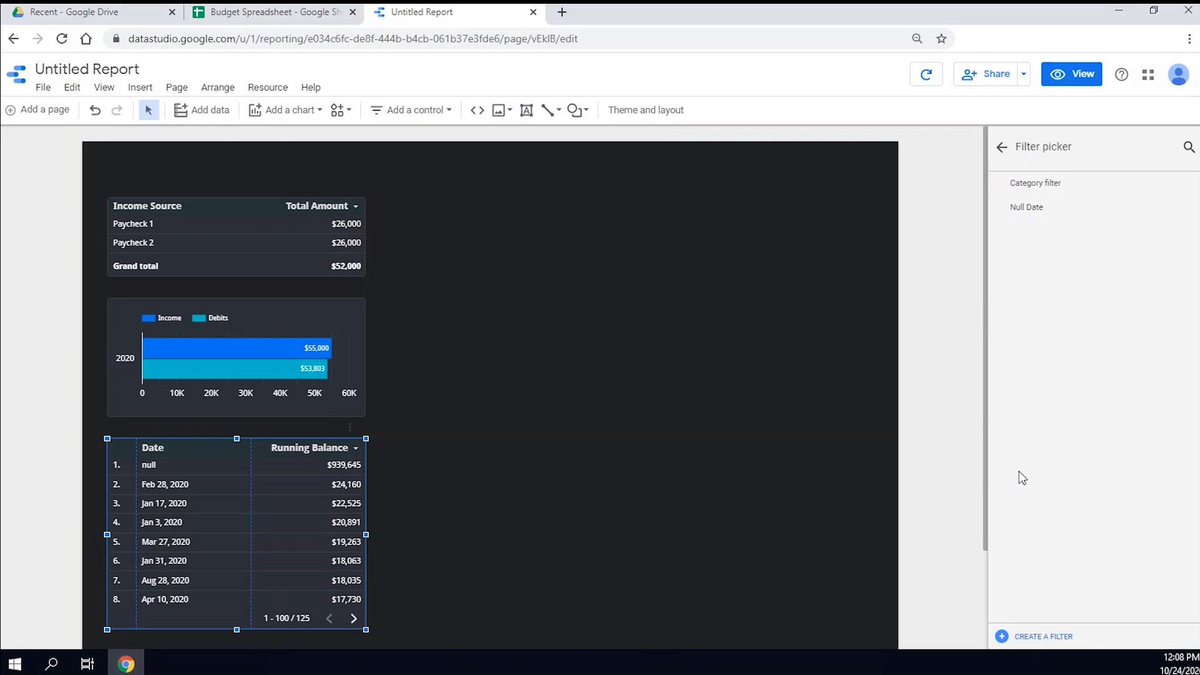
{"action": "left_click", "coordinate": [1025, 206]}
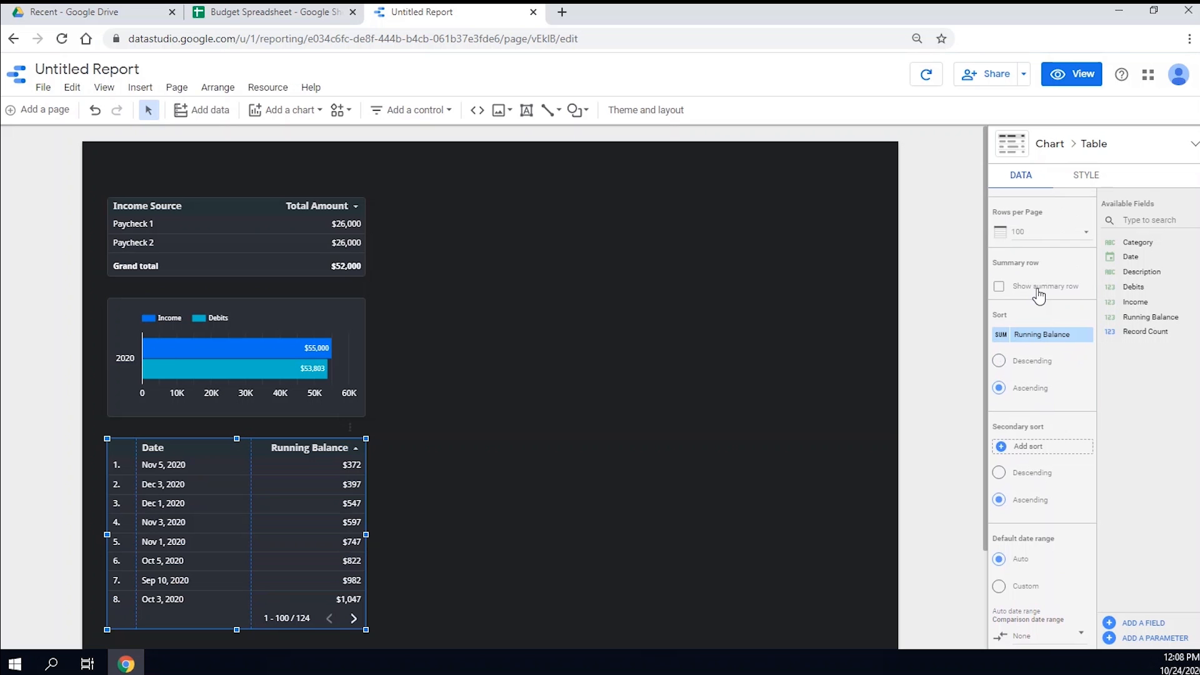
Limit the running balance table to 1 row per page
{"action": "left_click", "coordinate": [1025, 232]}
{"action": "scroll", "coordinate": [1028, 157], "scroll_direction": "up", "scroll_amount": 3}
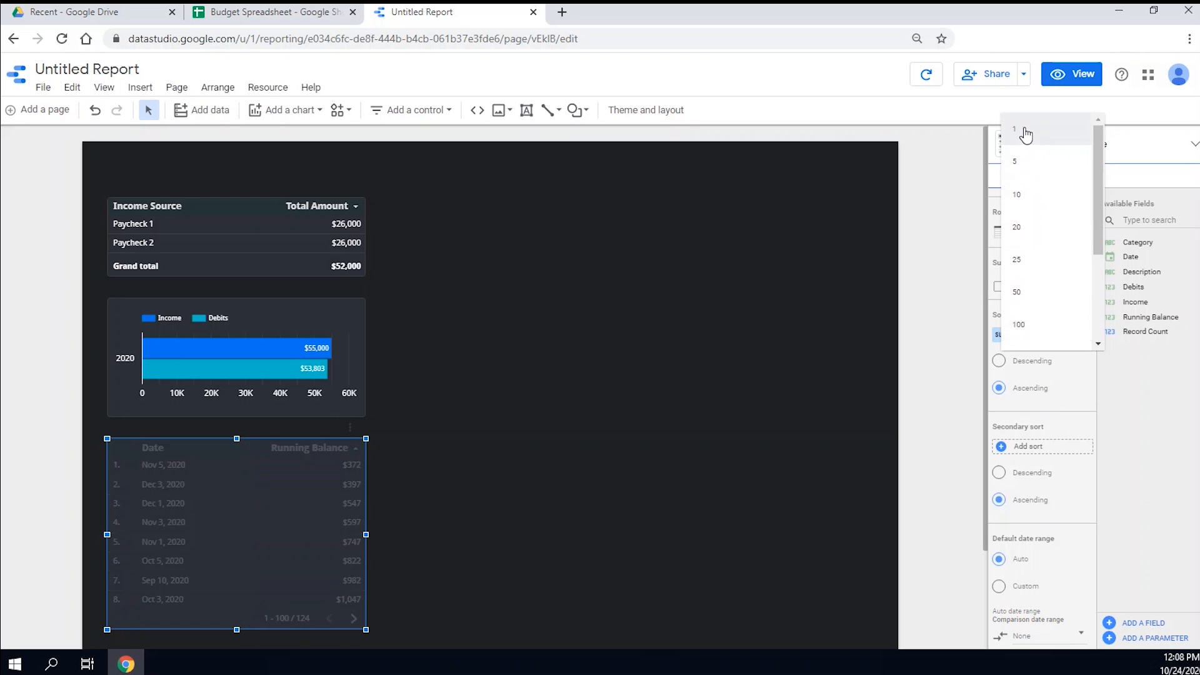
{"action": "left_click", "coordinate": [1025, 139]}
Hide the pagination and row numbers in the running balance table and shorten it to fit its single row
{"action": "left_click", "coordinate": [1085, 173]}
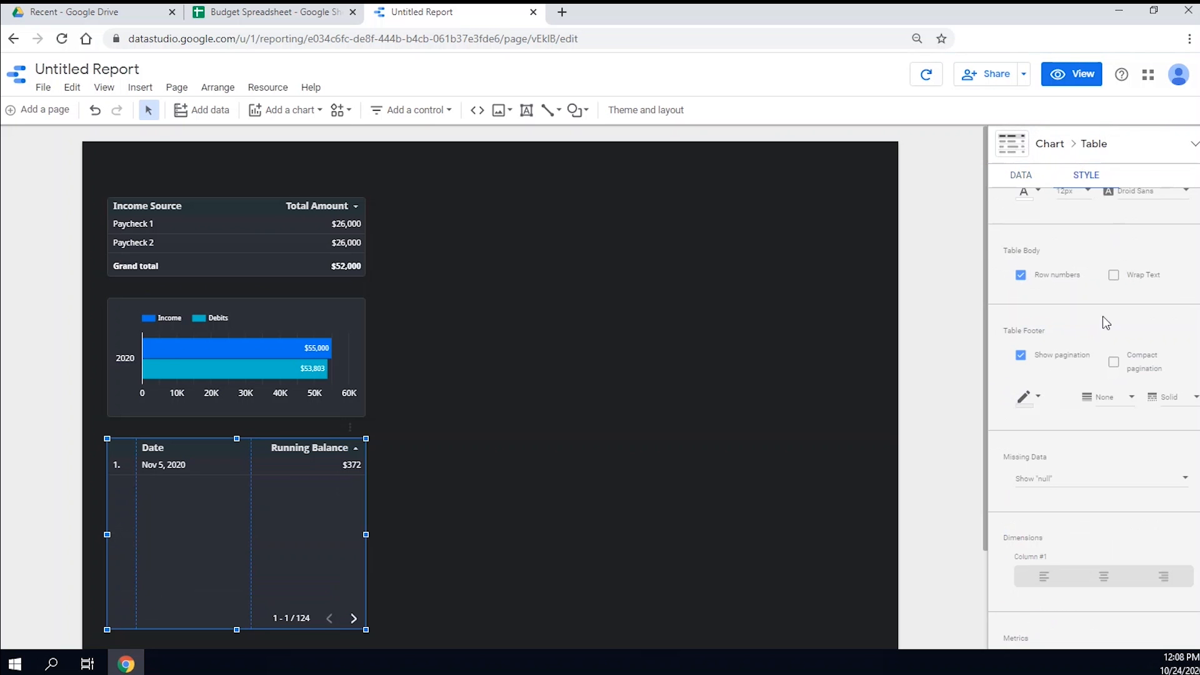
{"action": "left_click", "coordinate": [1020, 355]}
{"action": "left_click", "coordinate": [1021, 276]}
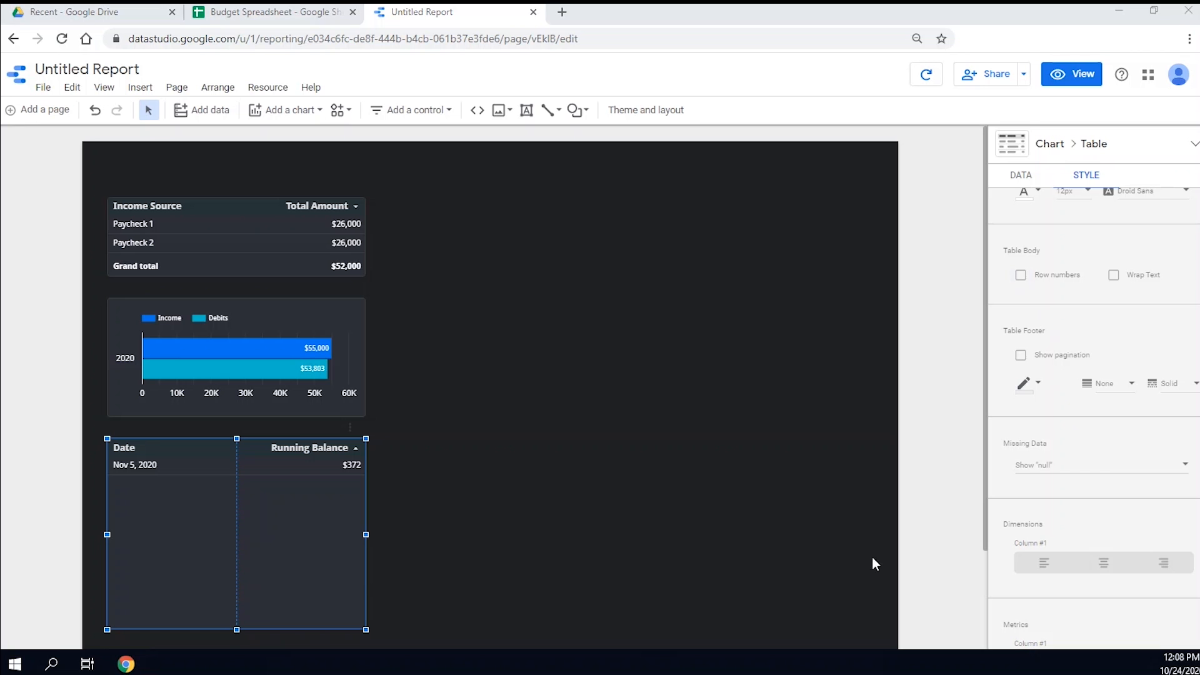
{"action": "left_click_drag", "start_coordinate": [237, 630], "coordinate": [259, 485]}
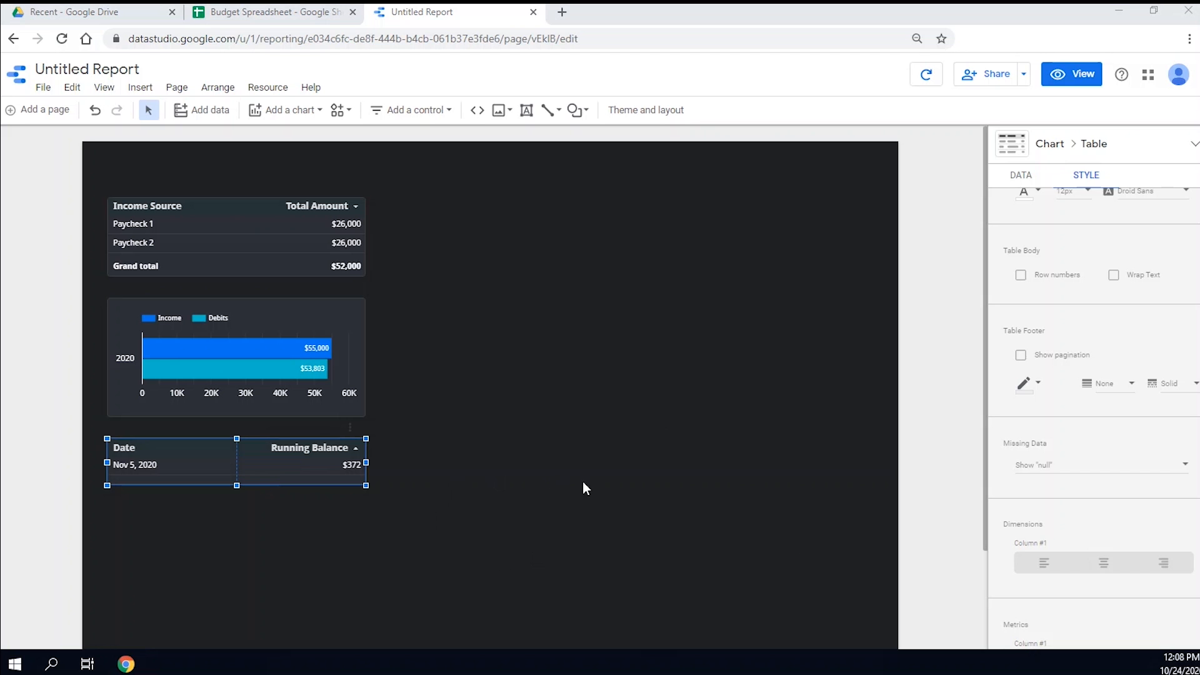
Add a single-color conditional formatting rule to the running balance table for Running Balance less than 500
{"action": "scroll", "coordinate": [989, 344], "scroll_direction": "up", "scroll_amount": 5}
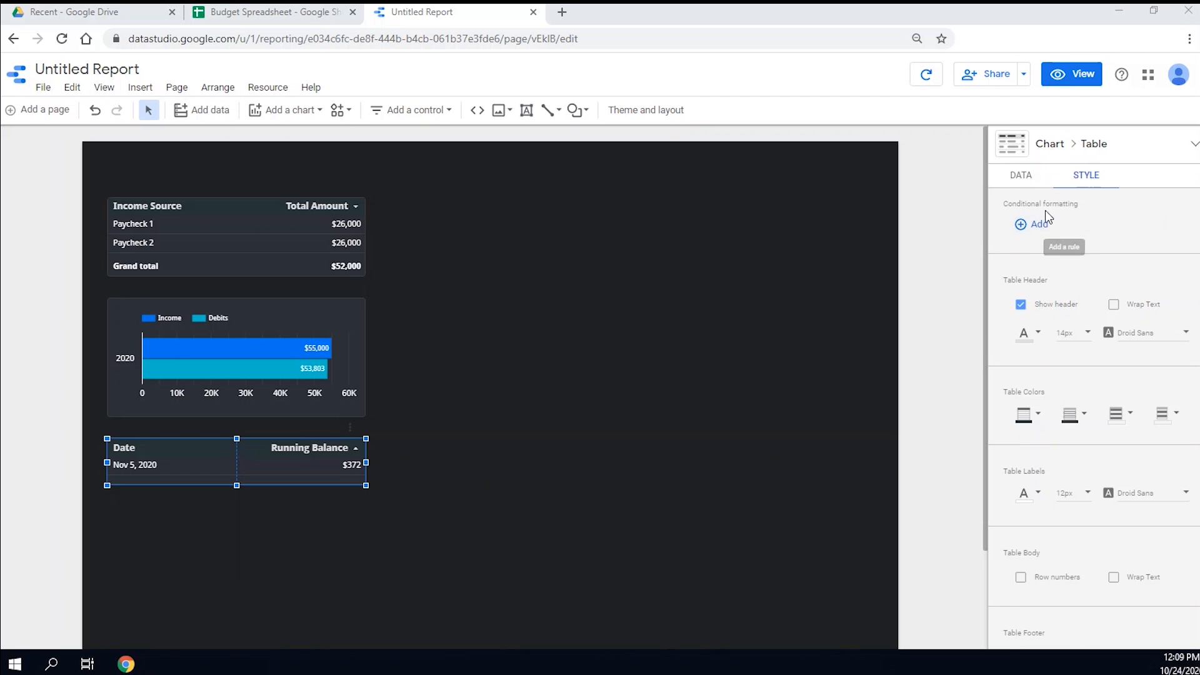
{"action": "left_click", "coordinate": [1038, 225]}
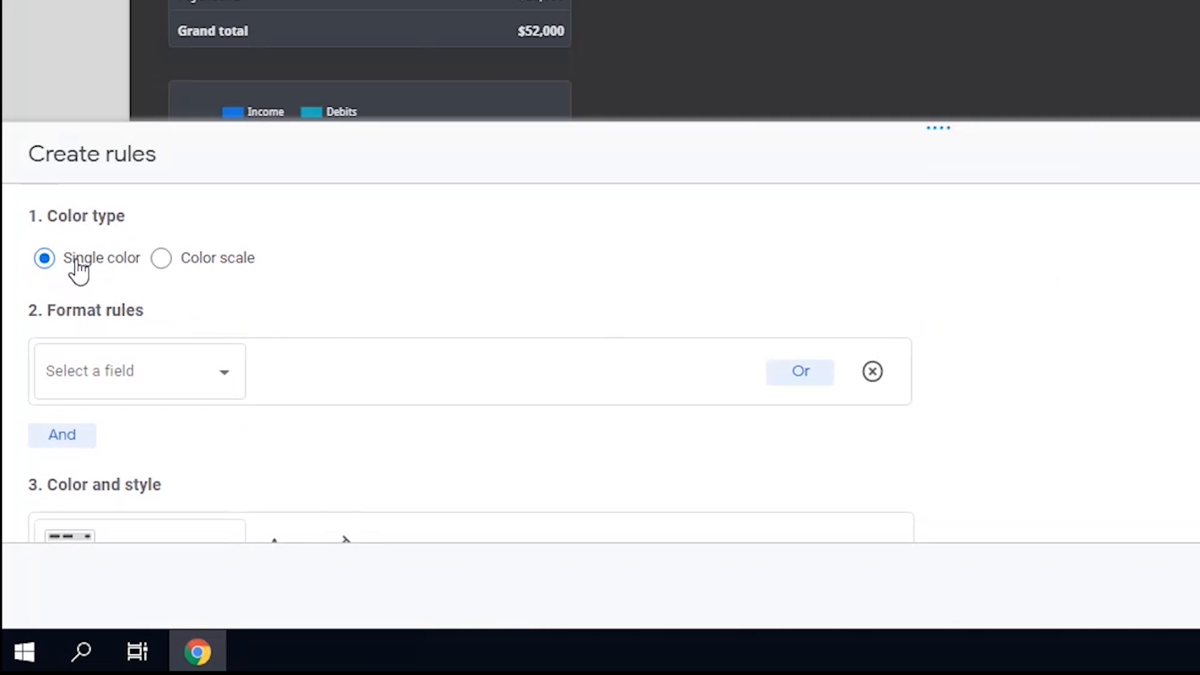
{"action": "left_click", "coordinate": [191, 376]}
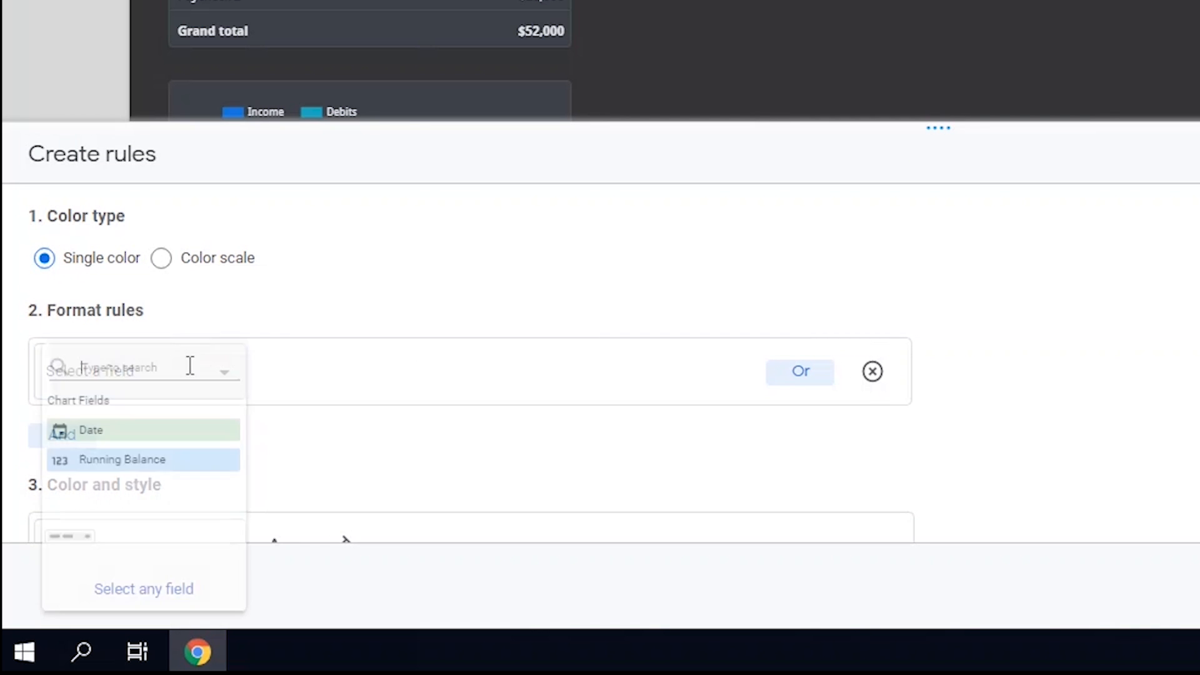
{"action": "left_click", "coordinate": [152, 465]}
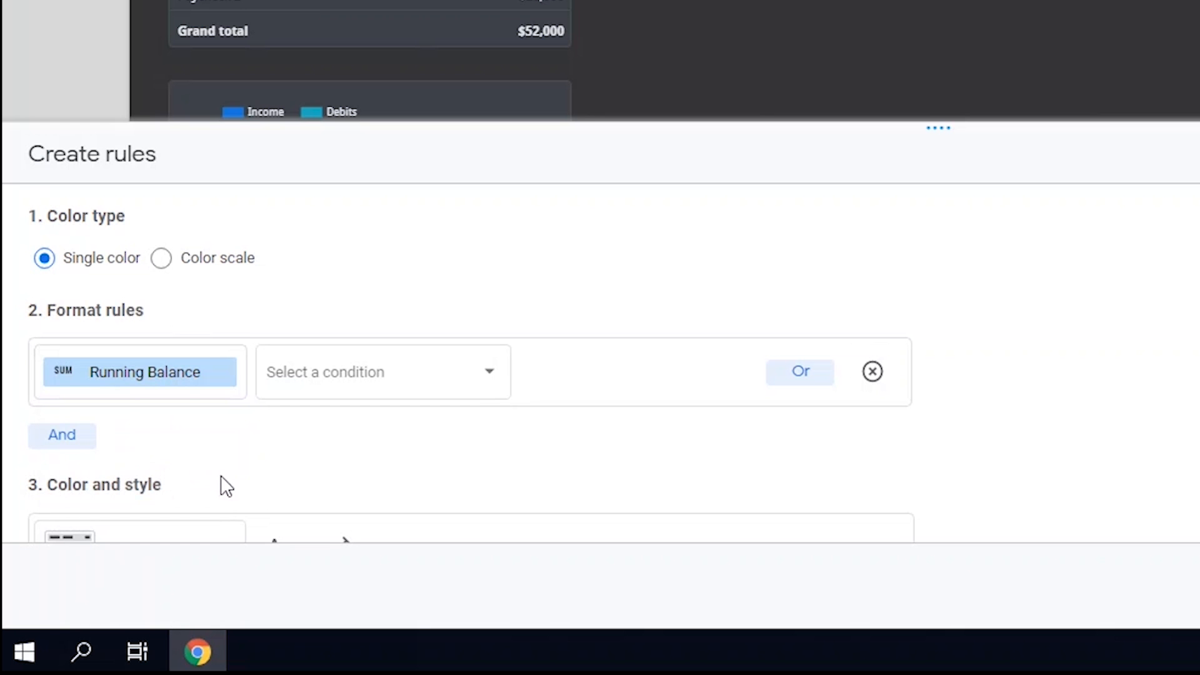
{"action": "left_click", "coordinate": [401, 374]}
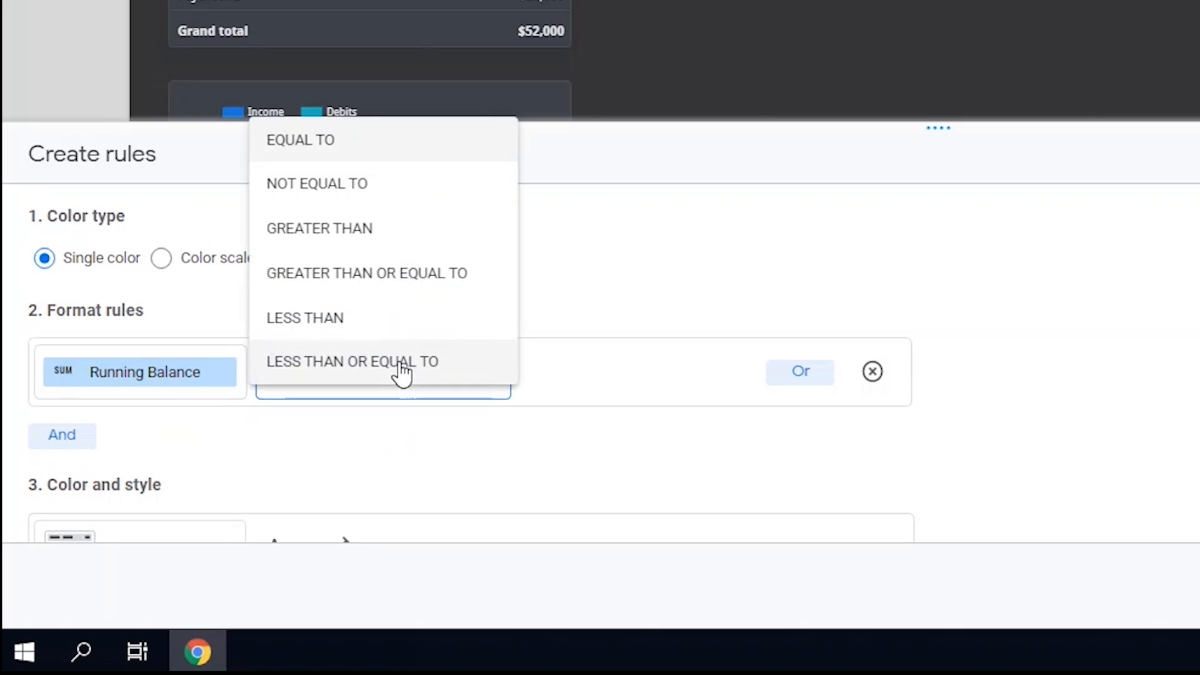
{"action": "left_click", "coordinate": [318, 317]}
{"action": "left_click", "coordinate": [612, 375]}
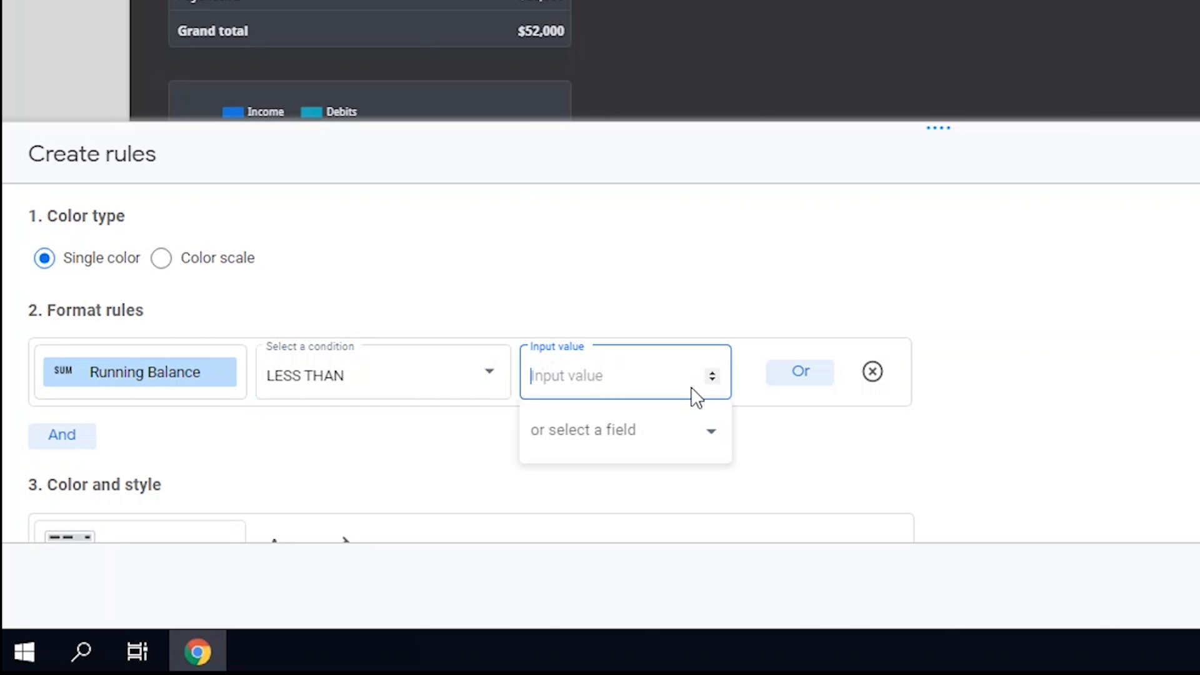
{"action": "type", "text": "500"}
Make the rule color only the Running Balance text red, and save the rule
{"action": "scroll", "coordinate": [588, 421], "scroll_direction": "down", "scroll_amount": 1}
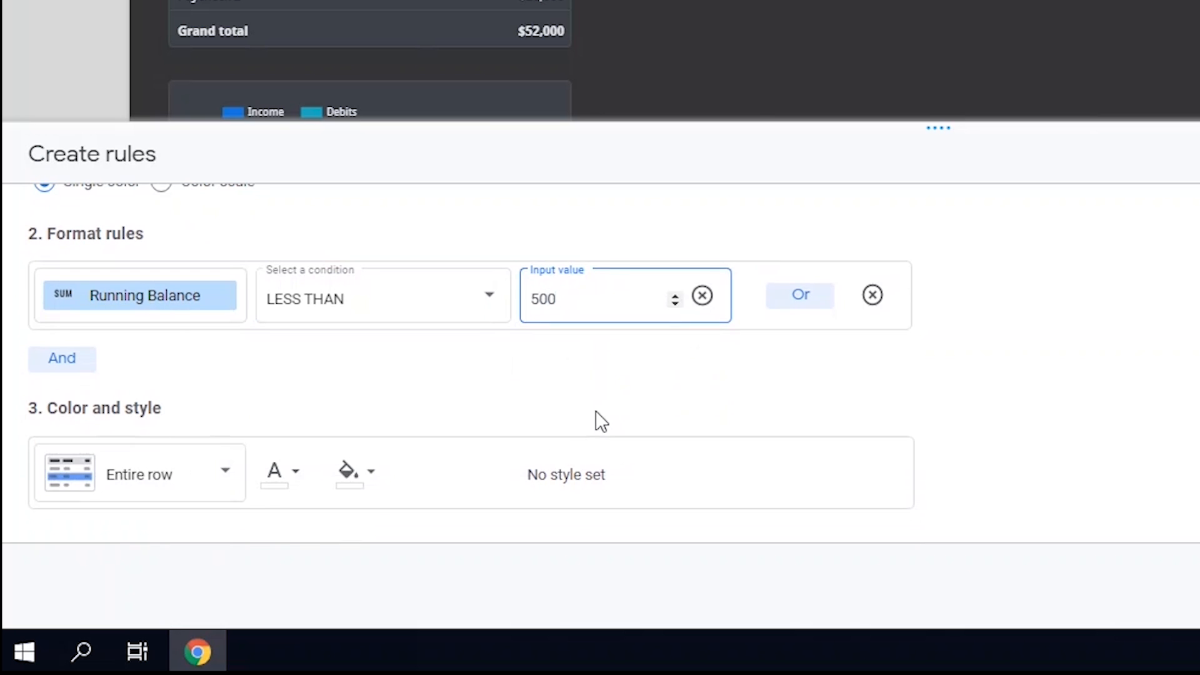
{"action": "left_click", "coordinate": [240, 493]}
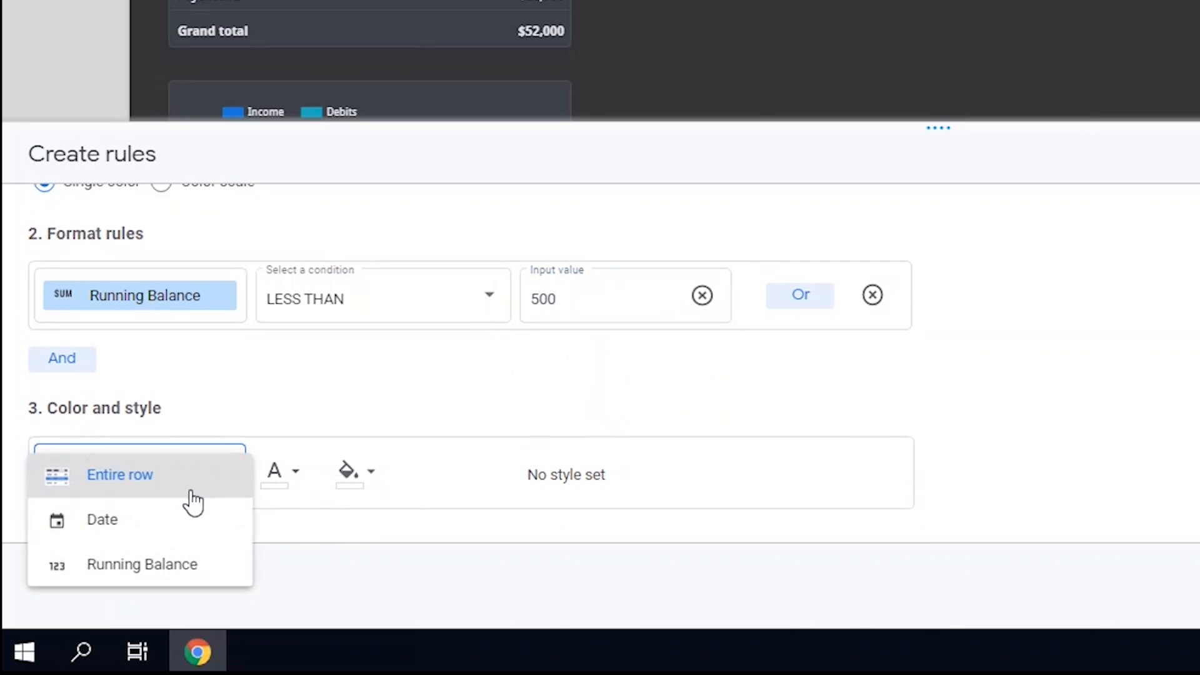
{"action": "left_click", "coordinate": [162, 565]}
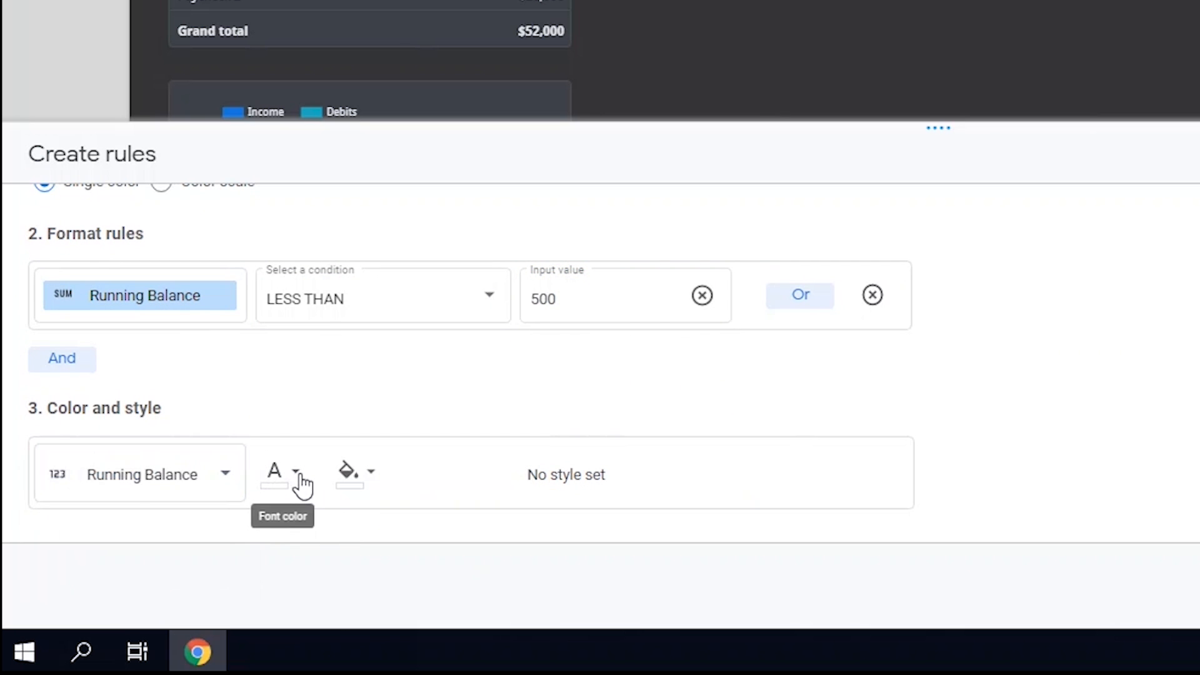
{"action": "left_click", "coordinate": [302, 473]}
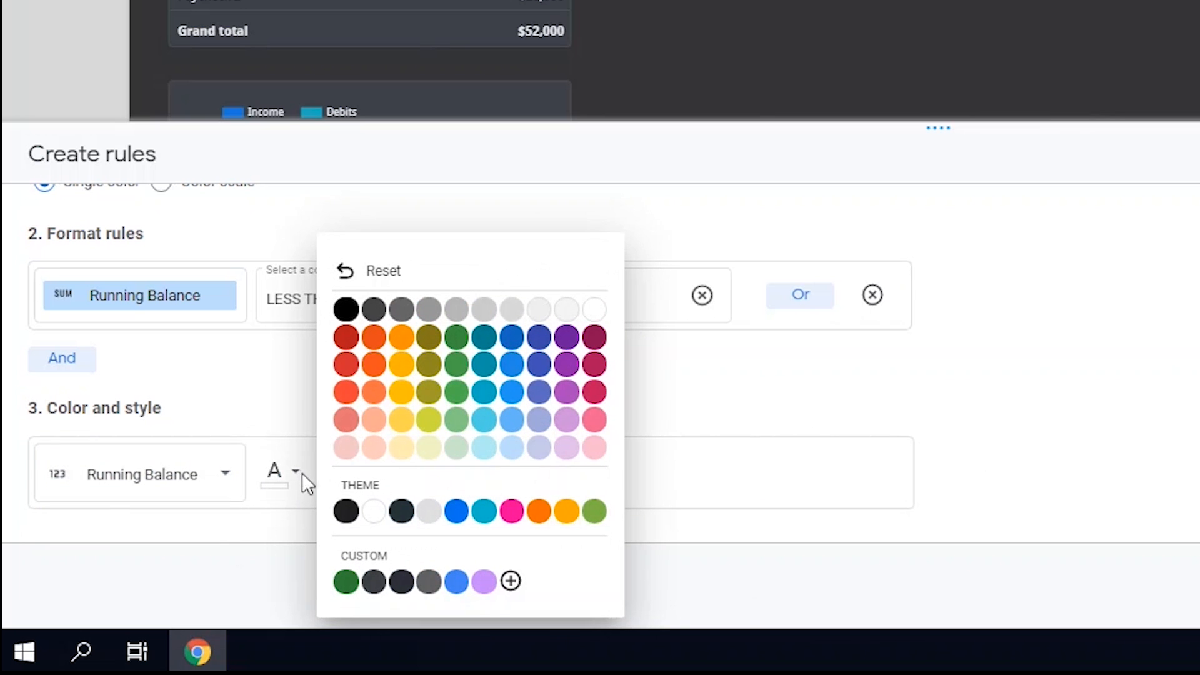
{"action": "left_click", "coordinate": [345, 369]}
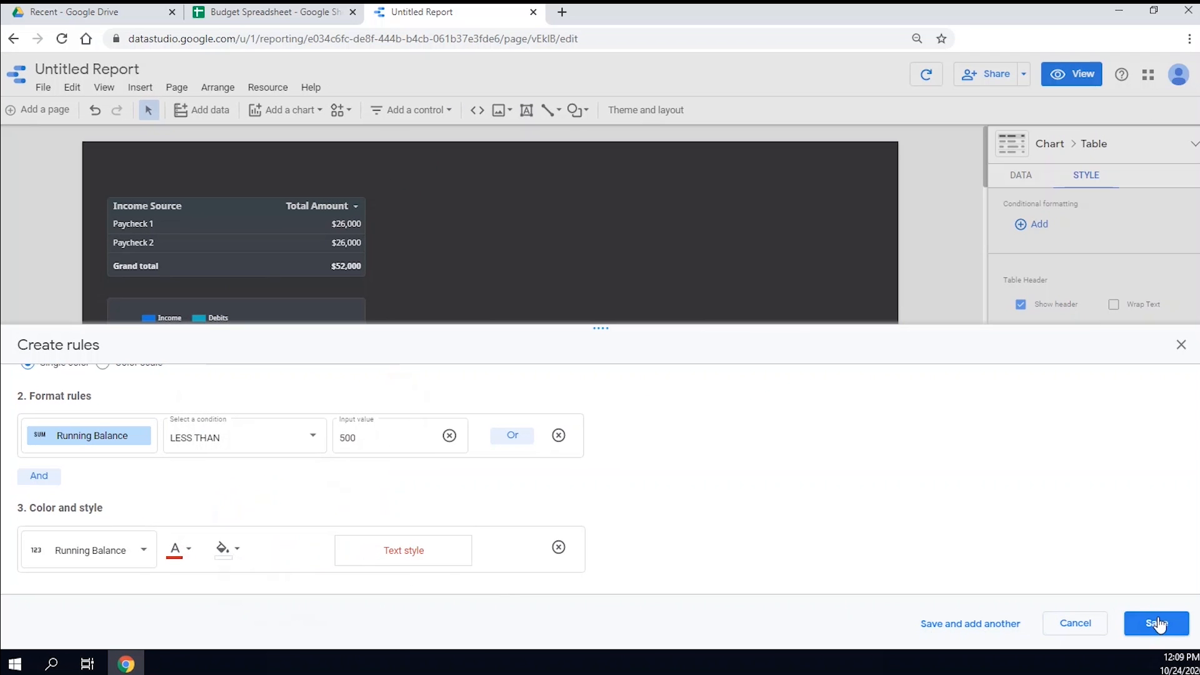
{"action": "left_click", "coordinate": [1158, 624]}
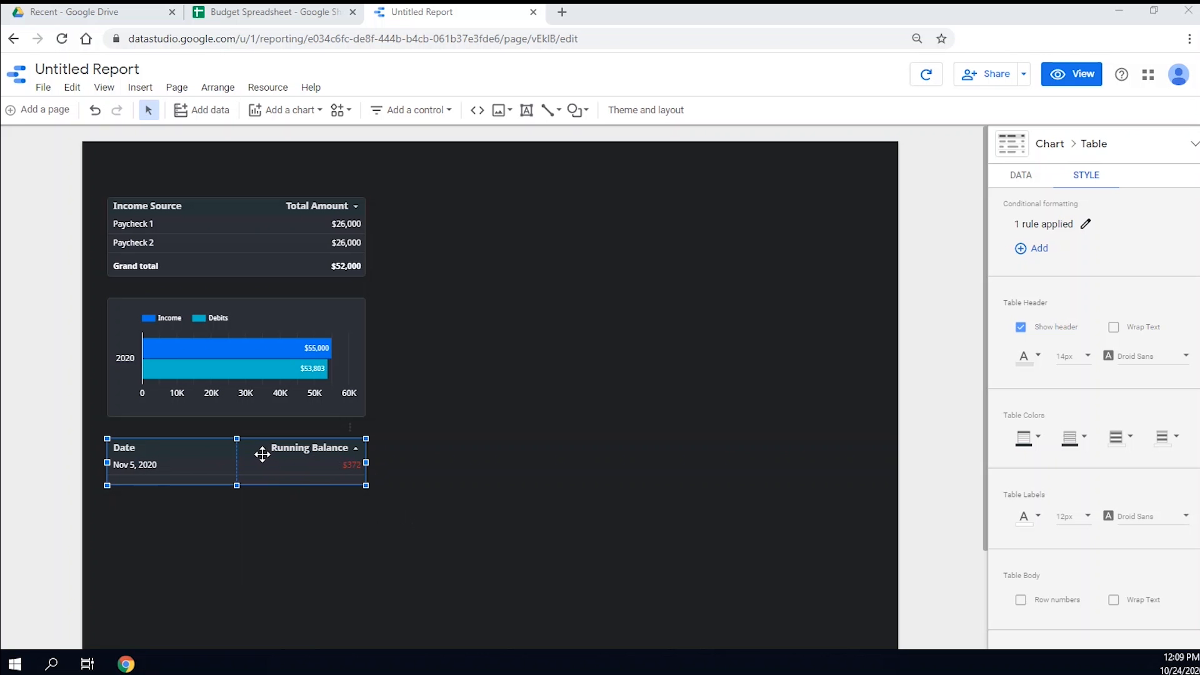
Rename the table's Running Balance metric to Lowest Balance
{"action": "left_click", "coordinate": [1015, 181]}
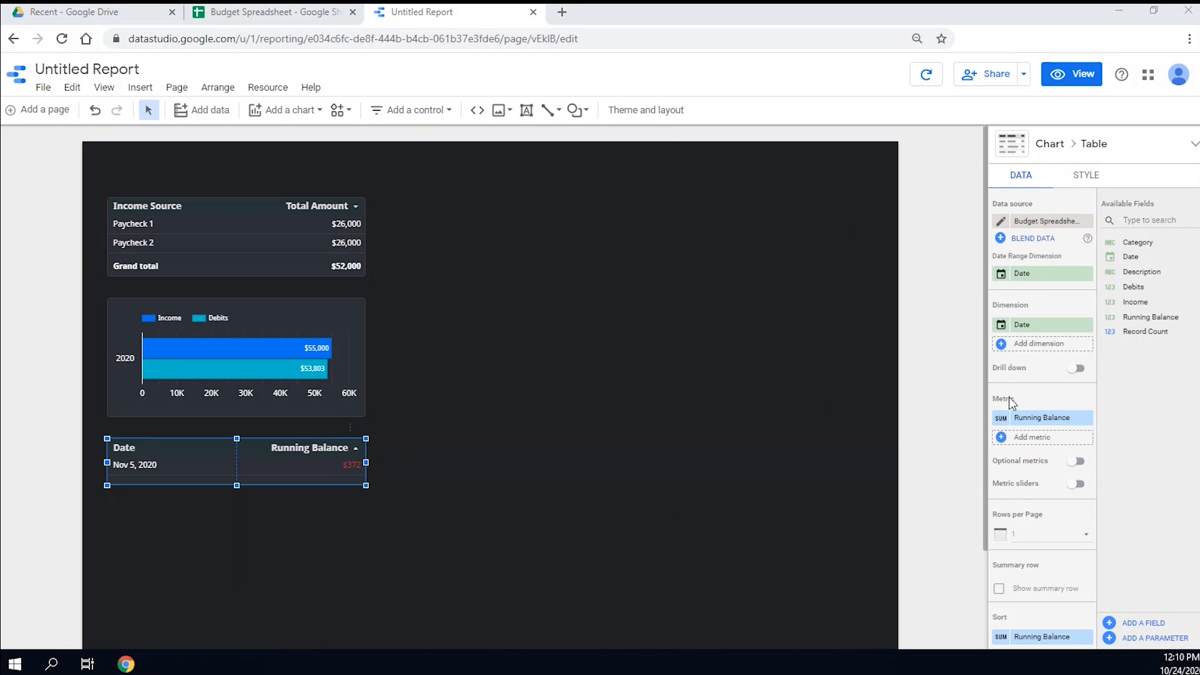
{"action": "left_click", "coordinate": [1002, 419]}
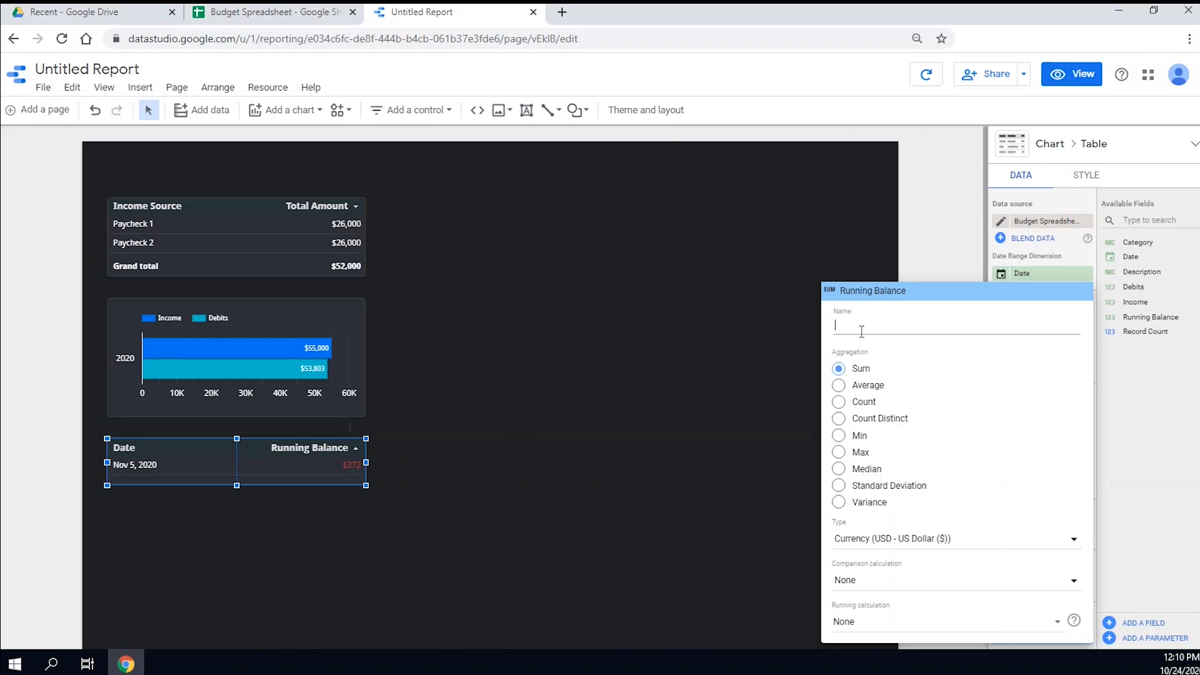
{"action": "type", "text": "Lowest Balance"}
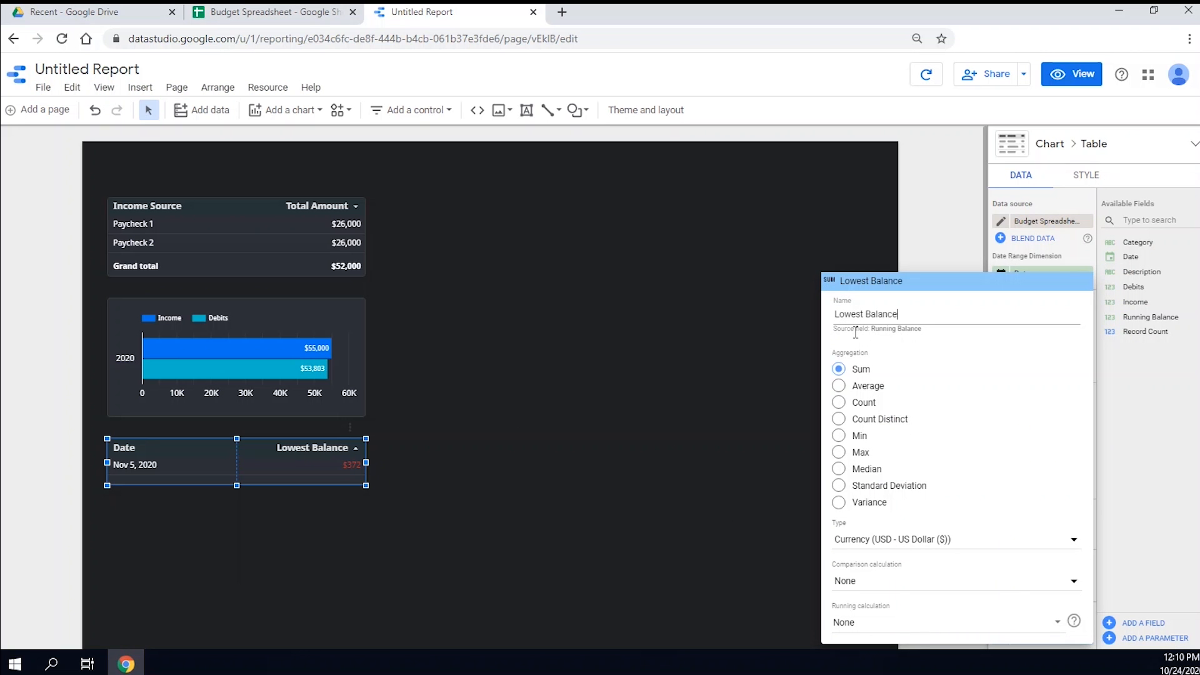
{"action": "left_click", "coordinate": [797, 441]}
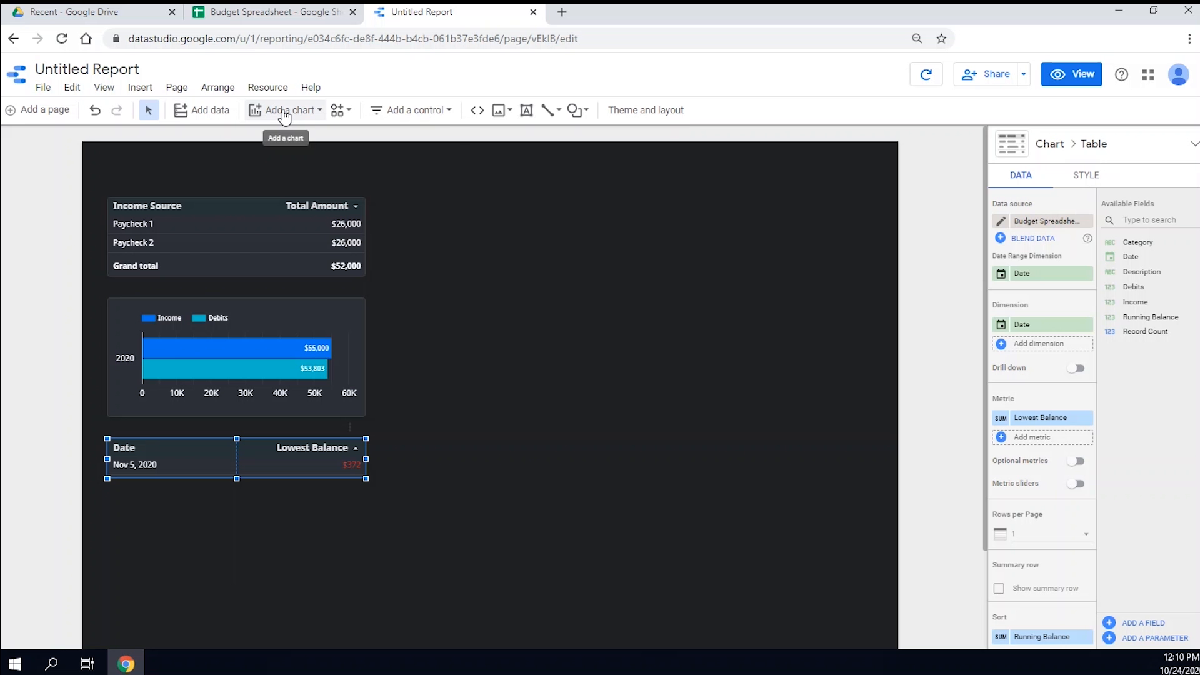
Insert a pie chart beside the income table, aligned with its top, and extend it down to the lowest balance table's bottom edge
{"action": "left_click", "coordinate": [283, 110]}
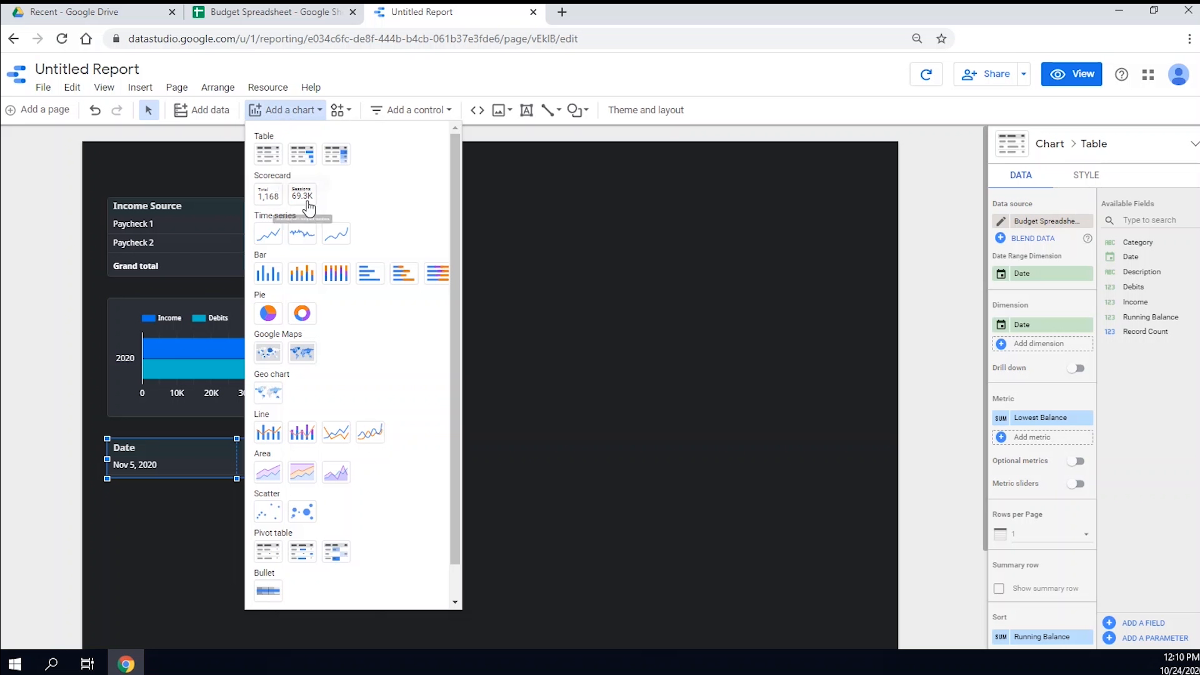
{"action": "left_click", "coordinate": [267, 318]}
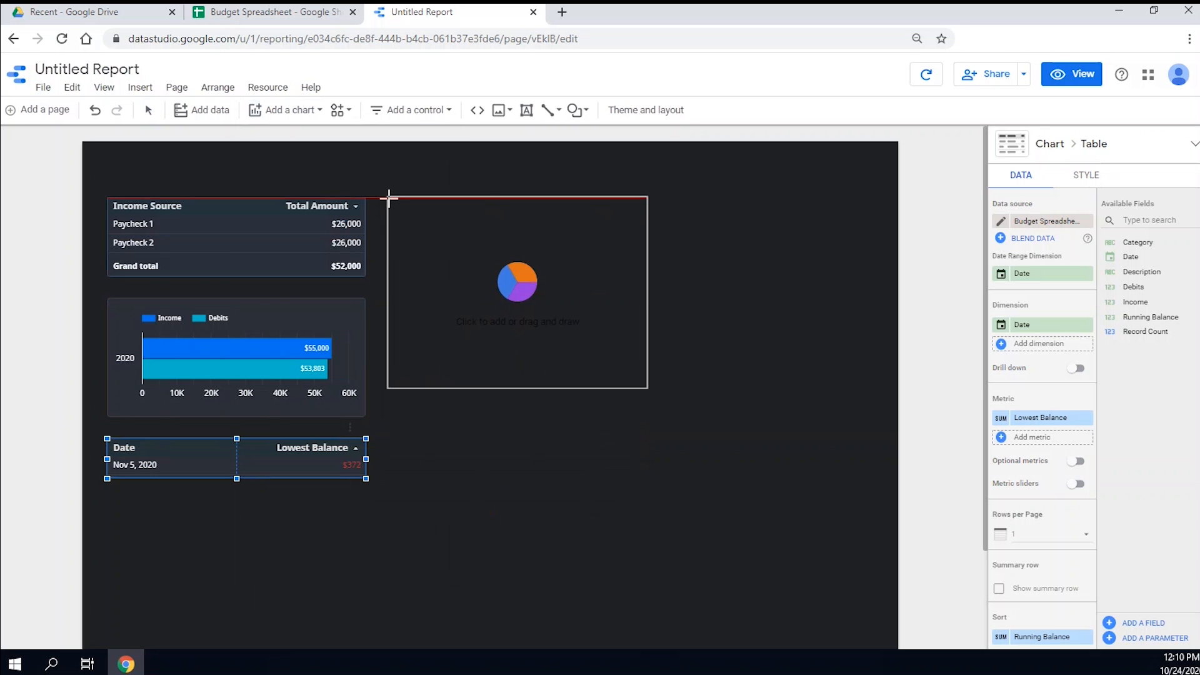
{"action": "left_click", "coordinate": [389, 198]}
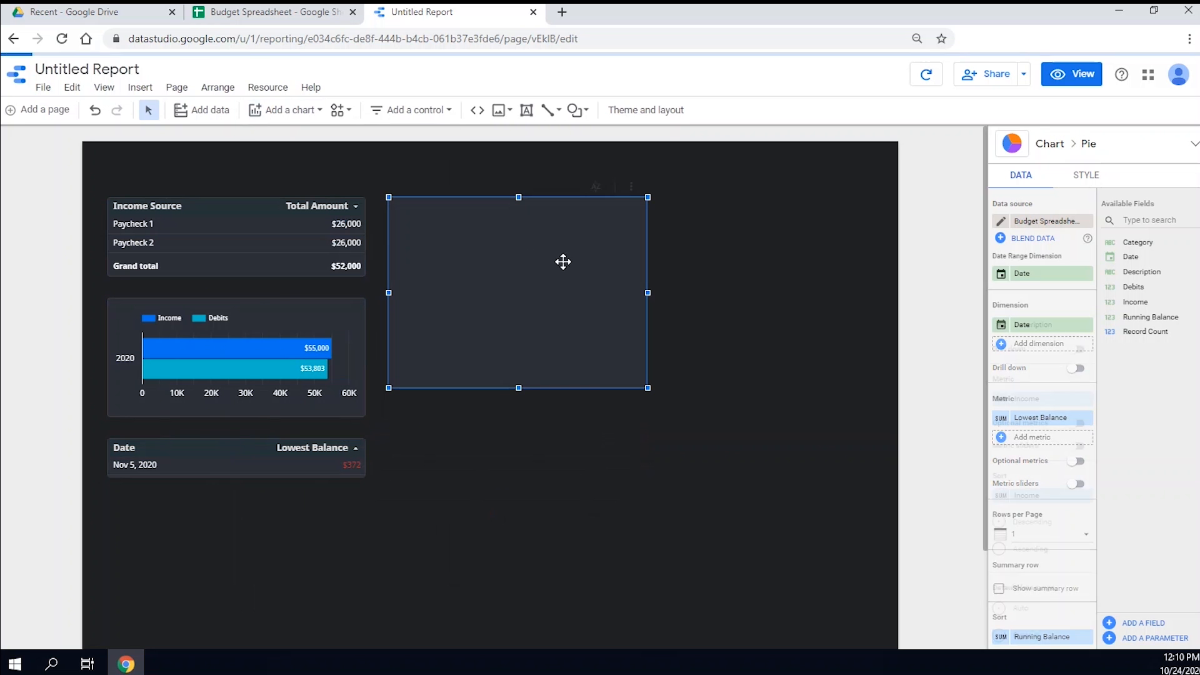
{"action": "left_click_drag", "start_coordinate": [517, 389], "coordinate": [512, 477]}
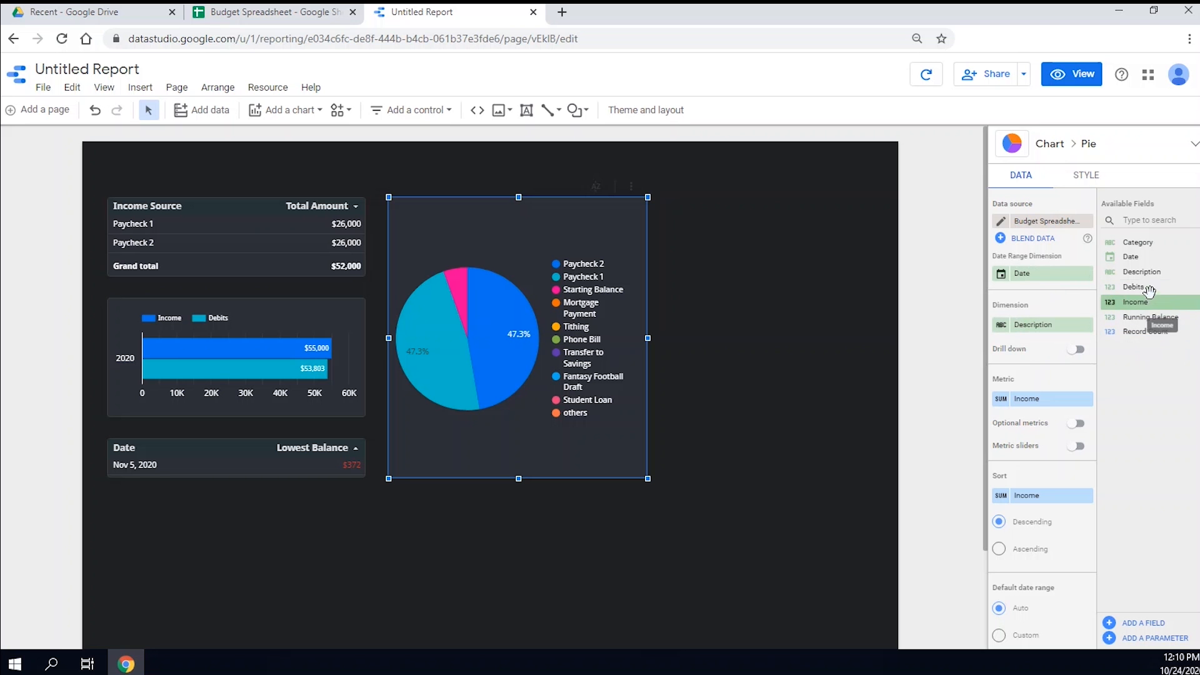
Set the pie chart's dimension to Category and its metric to Debits
{"action": "left_click_drag", "start_coordinate": [1134, 243], "coordinate": [1057, 333]}
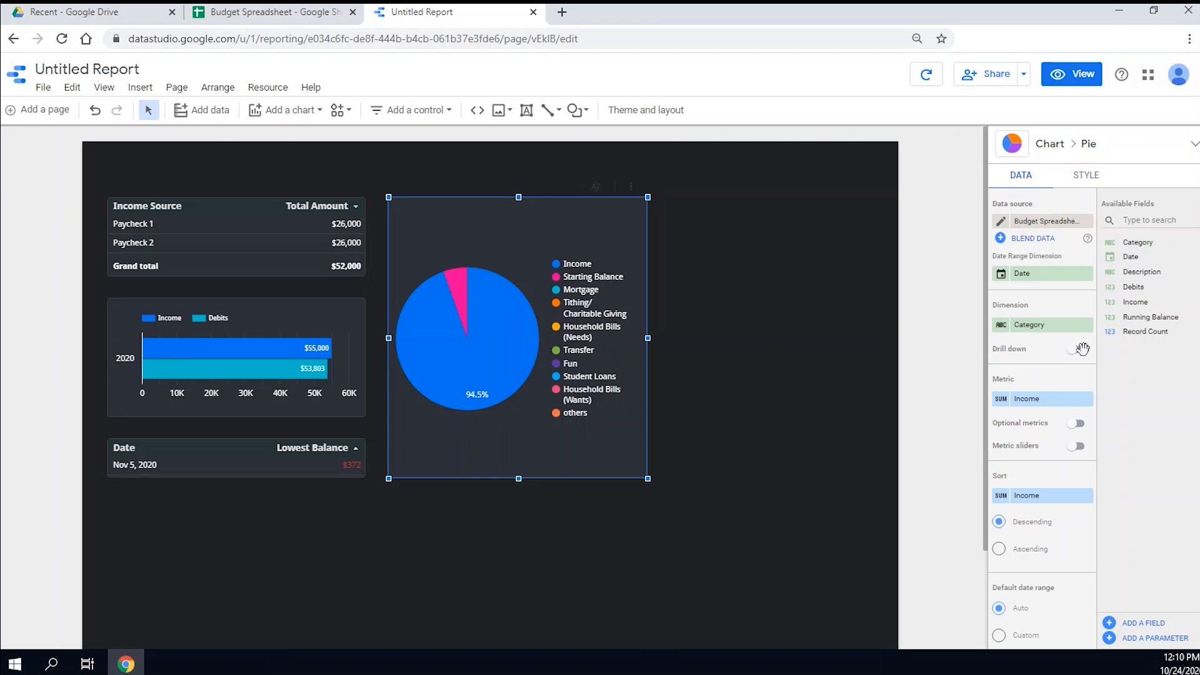
{"action": "left_click_drag", "start_coordinate": [1133, 287], "coordinate": [1040, 404]}
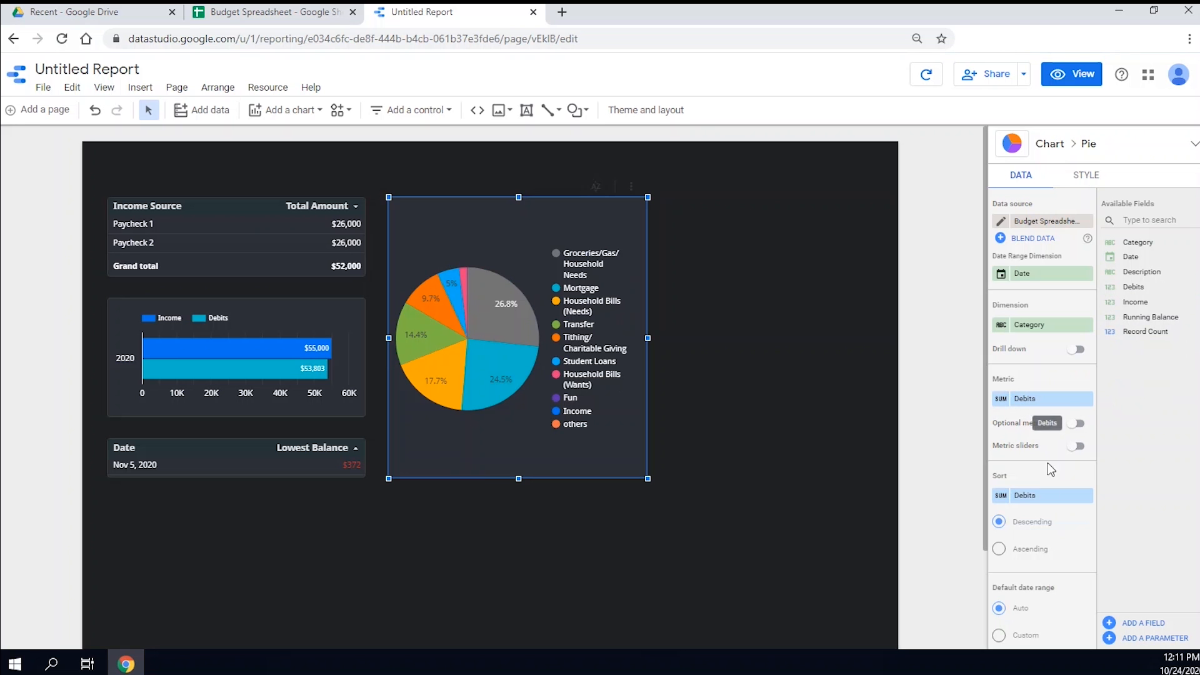
Create and apply a pie chart filter named Remove Income that excludes Category equal to Income
{"action": "scroll", "coordinate": [1036, 550], "scroll_direction": "down", "scroll_amount": 3}
{"action": "scroll", "coordinate": [1034, 545], "scroll_direction": "down", "scroll_amount": 3}
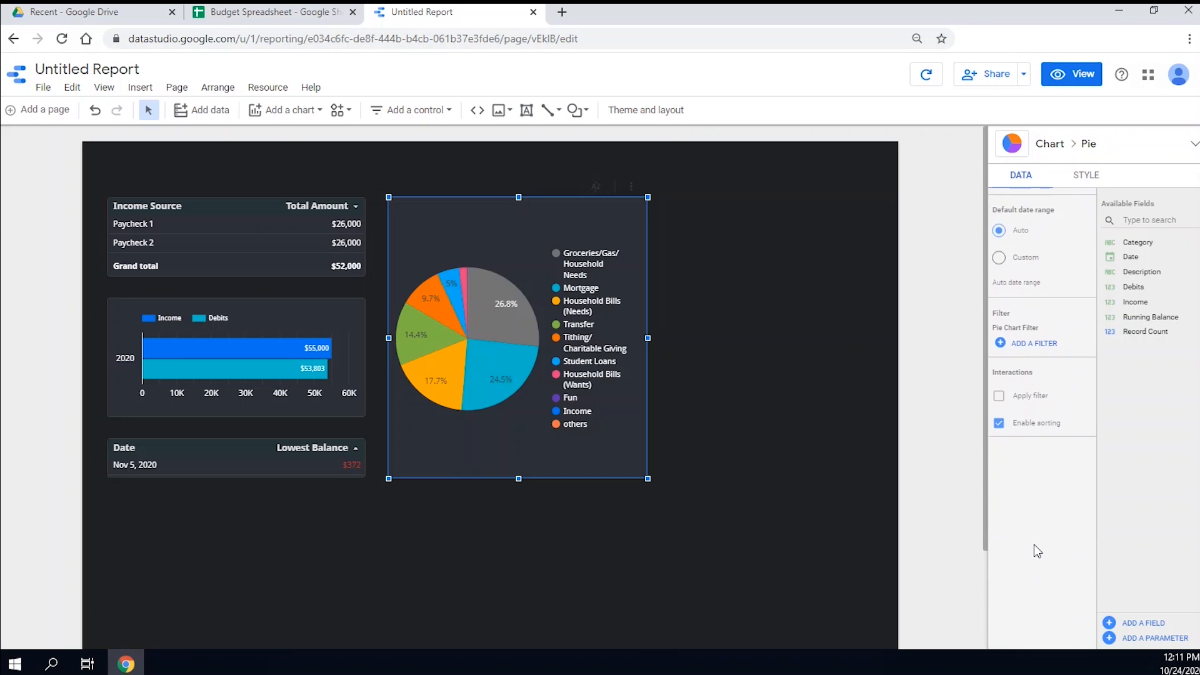
{"action": "left_click", "coordinate": [1034, 343]}
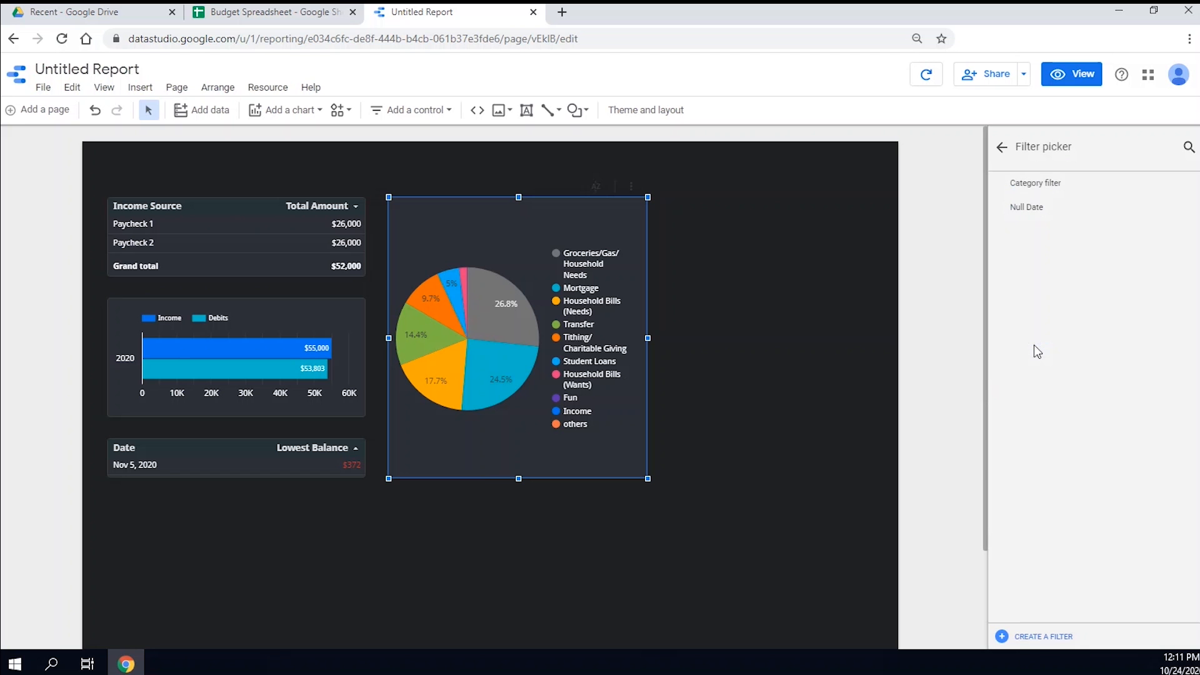
{"action": "left_click", "coordinate": [1040, 635]}
{"action": "left_click", "coordinate": [57, 395]}
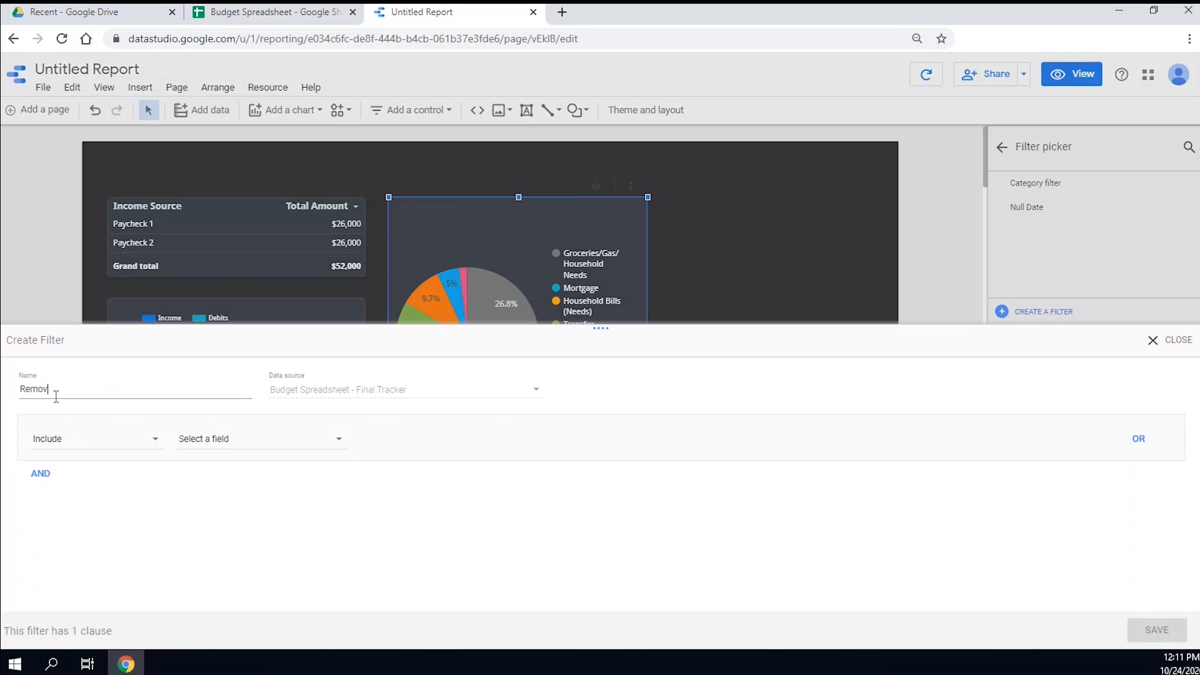
{"action": "left_click", "coordinate": [93, 438]}
{"action": "left_click", "coordinate": [83, 469]}
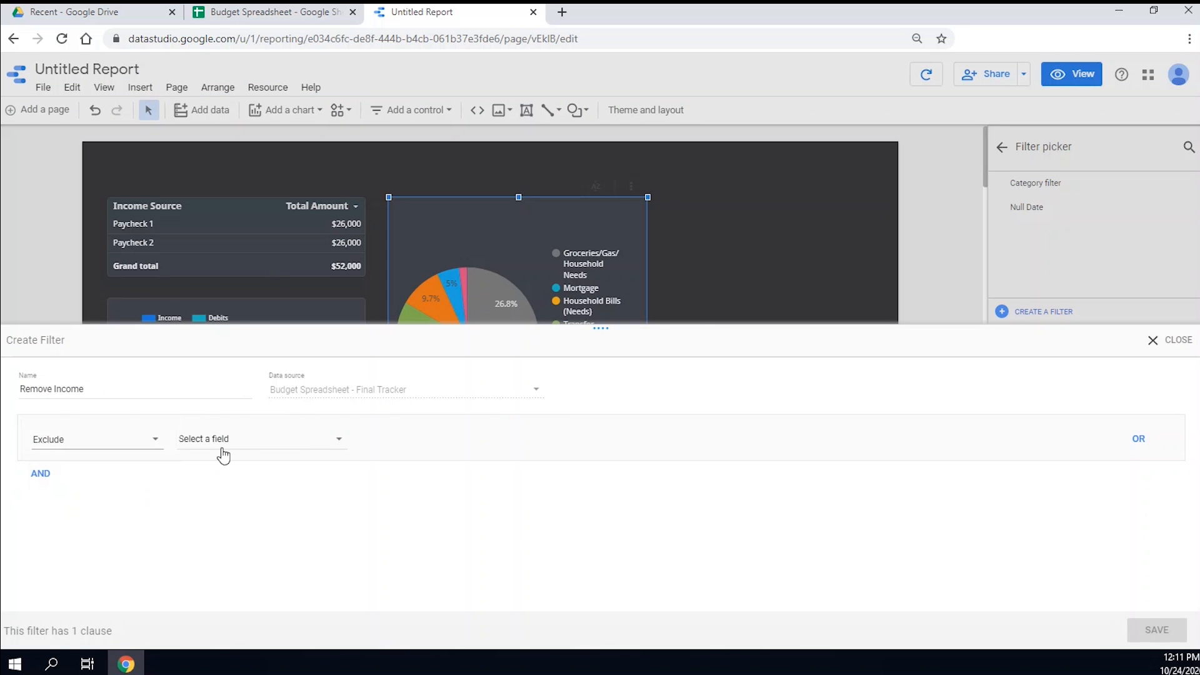
{"action": "left_click", "coordinate": [225, 440]}
{"action": "left_click", "coordinate": [225, 483]}
{"action": "left_click", "coordinate": [383, 440]}
{"action": "left_click", "coordinate": [383, 442]}
{"action": "left_click", "coordinate": [596, 443]}
{"action": "type", "text": "Income"}
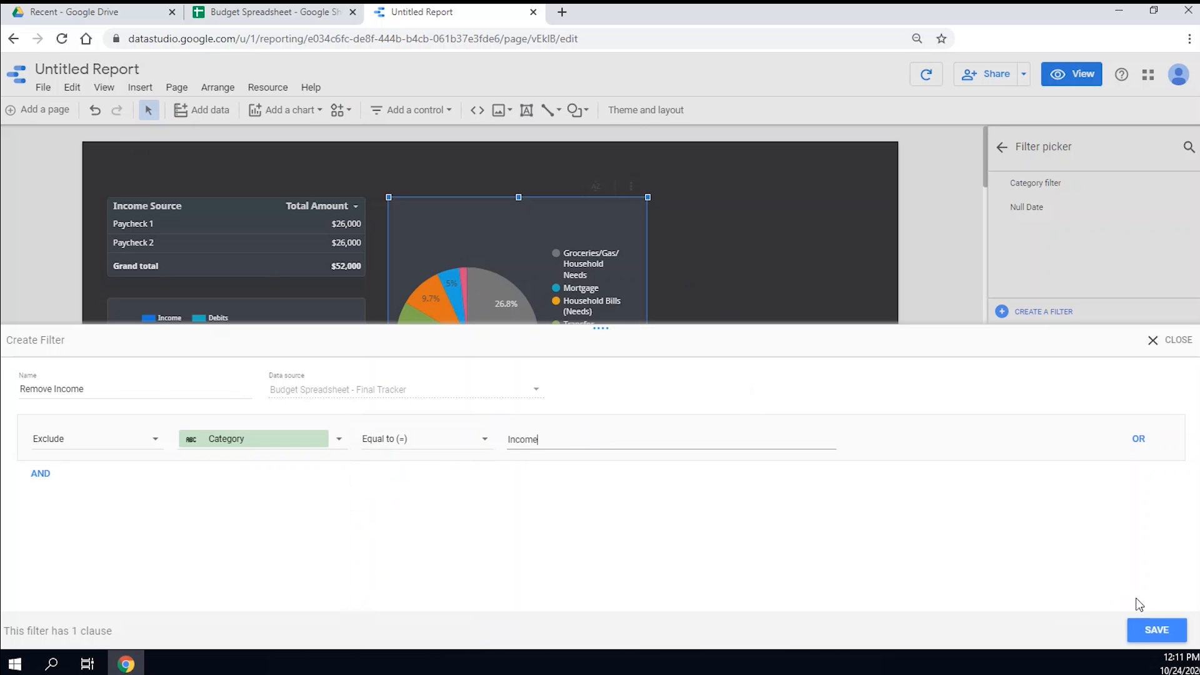
{"action": "left_click", "coordinate": [1156, 629]}
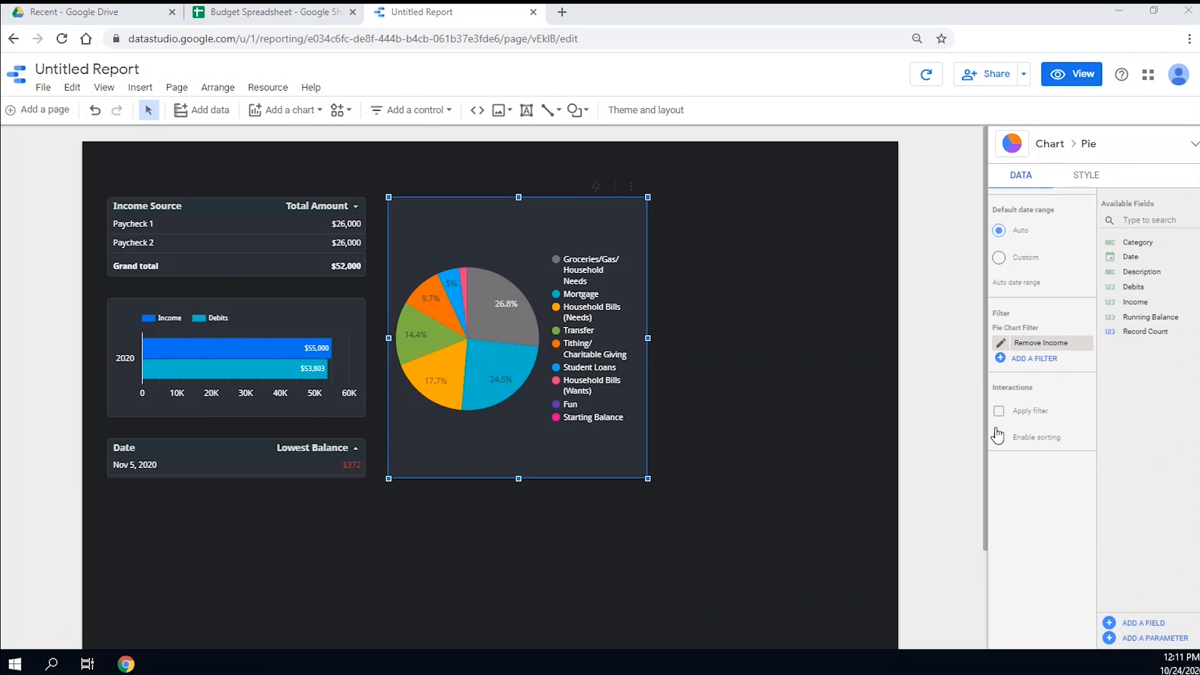
Add a second pie chart filter named Starting Balance that excludes Category equal to Starting Balance
{"action": "left_click", "coordinate": [1045, 360]}
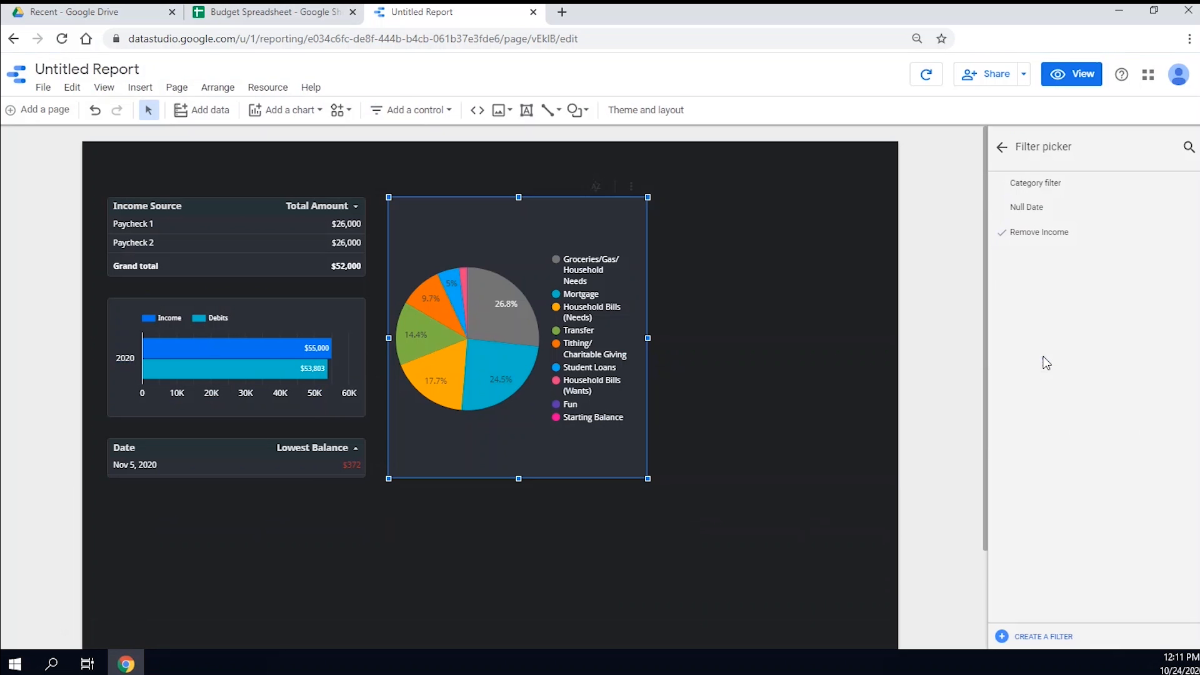
{"action": "left_click", "coordinate": [1052, 635]}
{"action": "left_click", "coordinate": [70, 444]}
{"action": "left_click", "coordinate": [72, 388]}
{"action": "type", "text": "Starting Bala"}
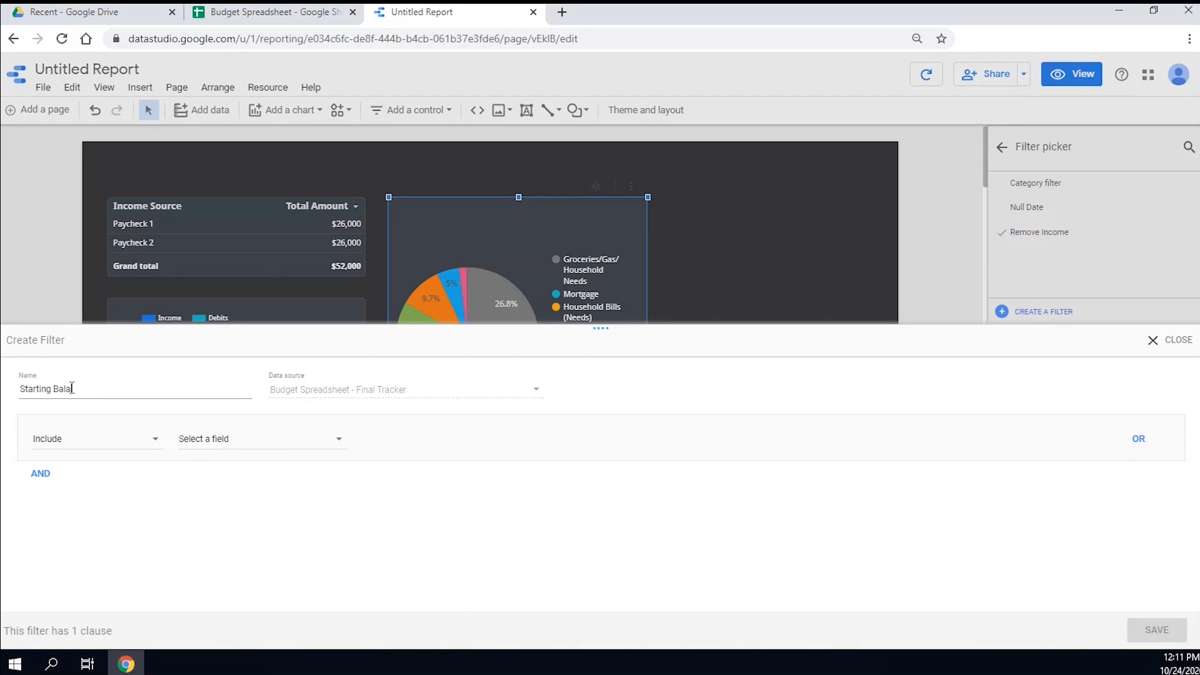
{"action": "left_click", "coordinate": [69, 438]}
{"action": "left_click", "coordinate": [65, 480]}
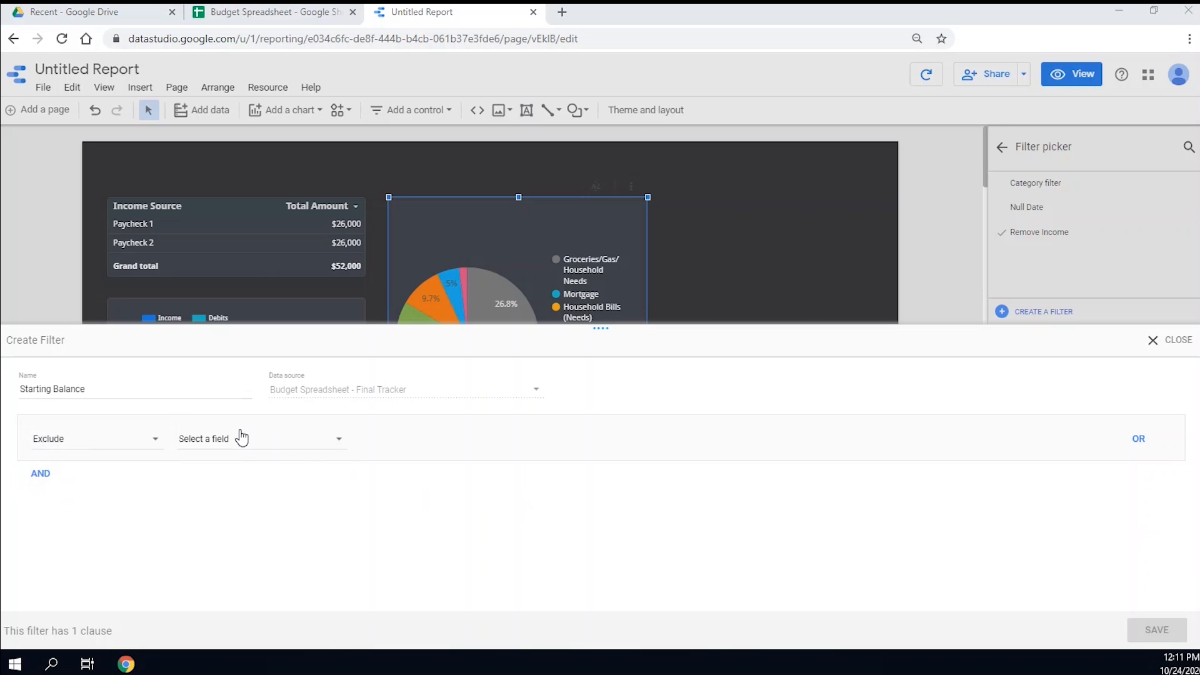
{"action": "left_click", "coordinate": [284, 445]}
{"action": "left_click", "coordinate": [238, 482]}
{"action": "left_click", "coordinate": [397, 439]}
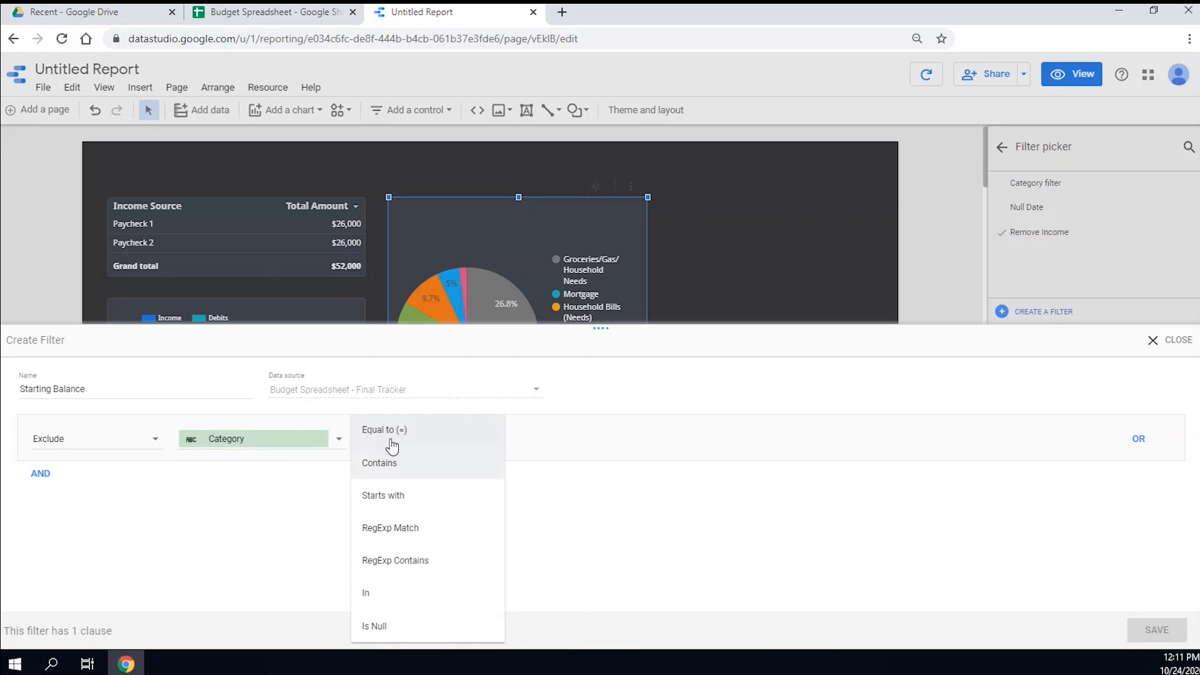
{"action": "left_click", "coordinate": [384, 430]}
{"action": "left_click", "coordinate": [563, 439]}
{"action": "type", "text": "Starting"}
{"action": "type", "text": "Balance"}
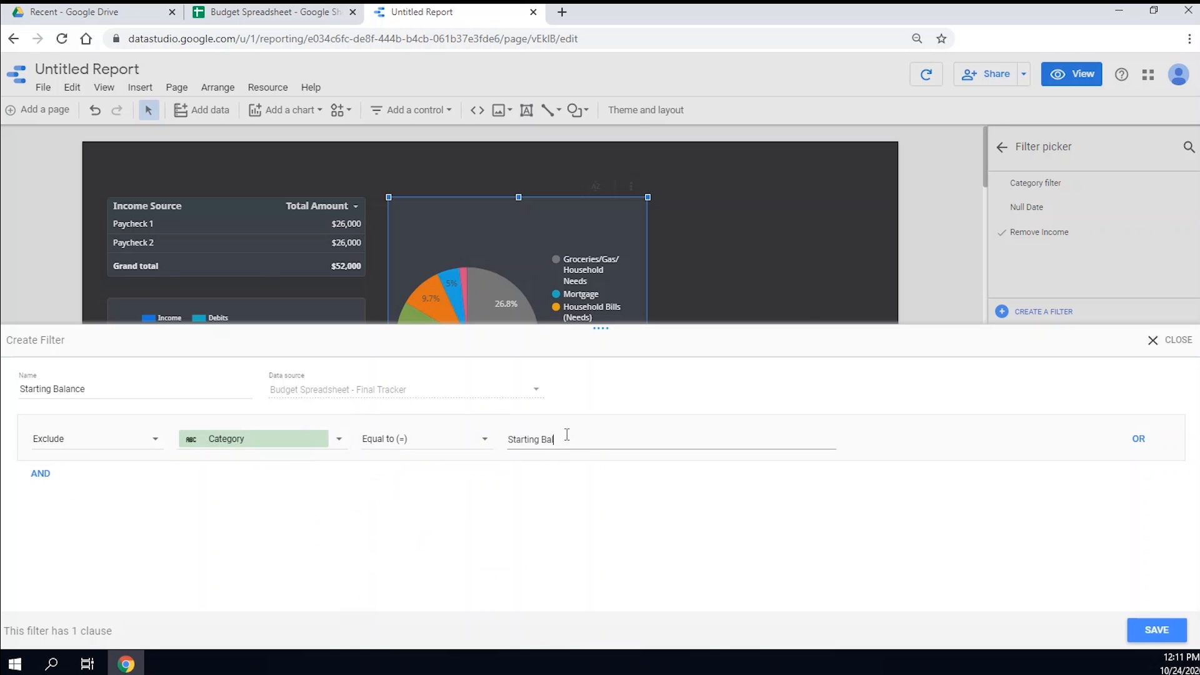
{"action": "left_click", "coordinate": [1157, 630]}
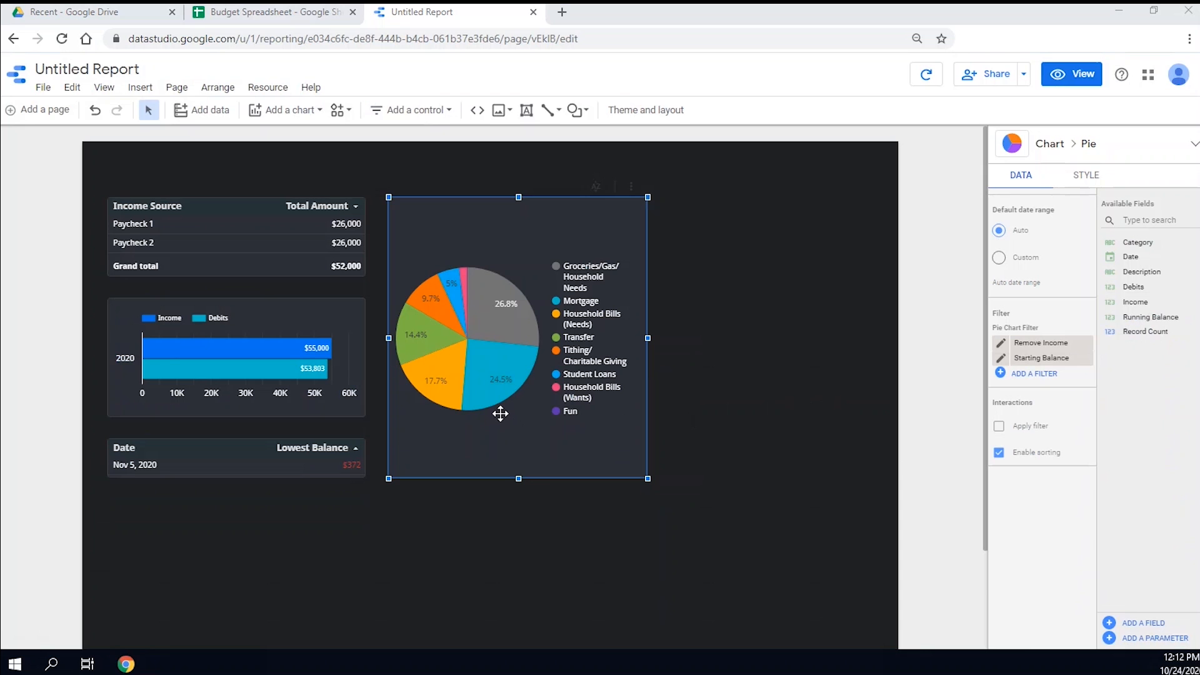
Remove the pie chart's legend and narrow the chart slightly from its outer side
{"action": "left_click", "coordinate": [1081, 180]}
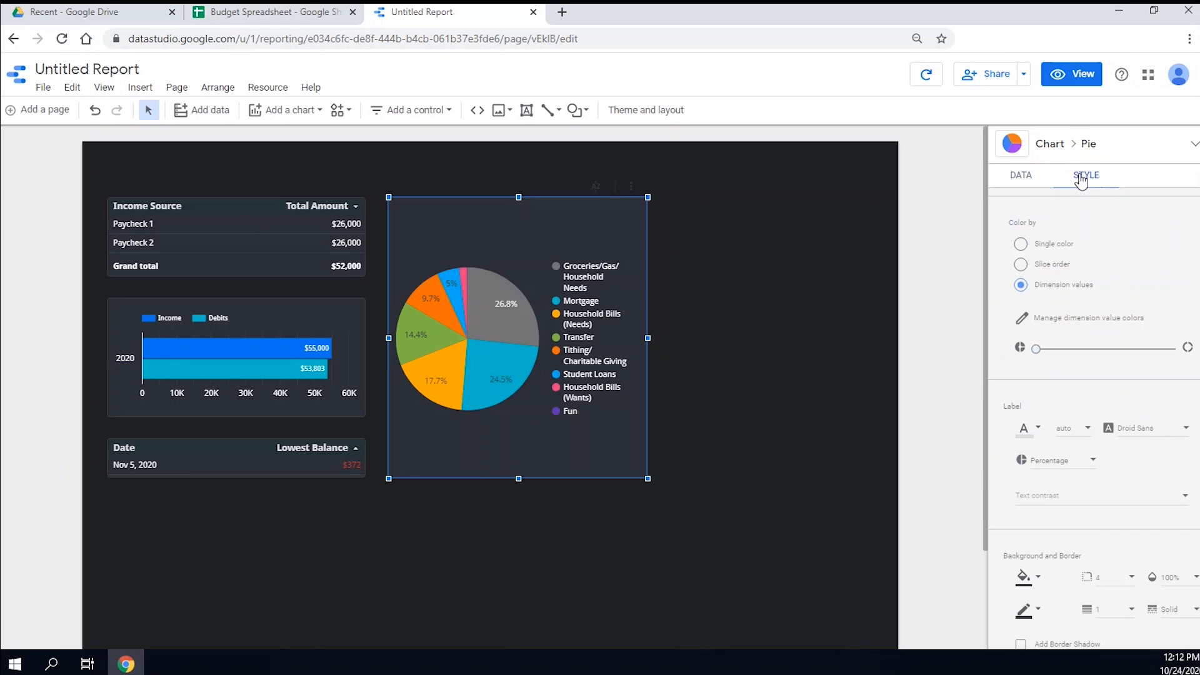
{"action": "scroll", "coordinate": [1062, 437], "scroll_direction": "down", "scroll_amount": 5}
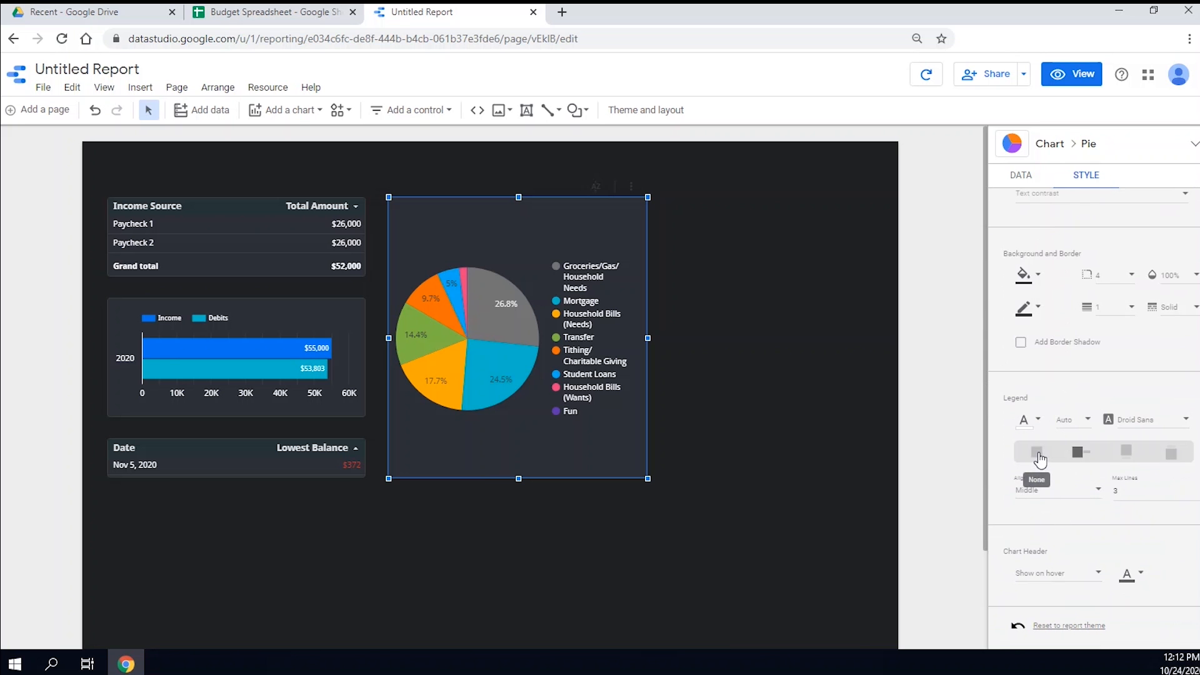
{"action": "left_click", "coordinate": [1040, 456]}
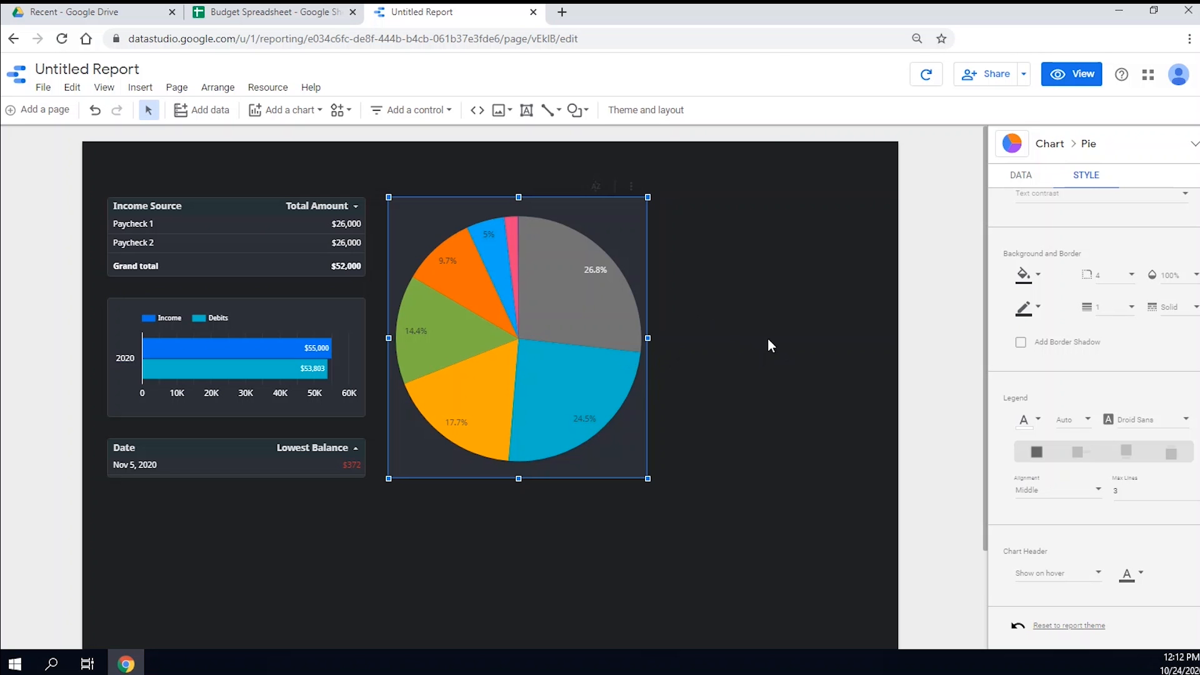
{"action": "left_click_drag", "start_coordinate": [653, 338], "coordinate": [623, 338]}
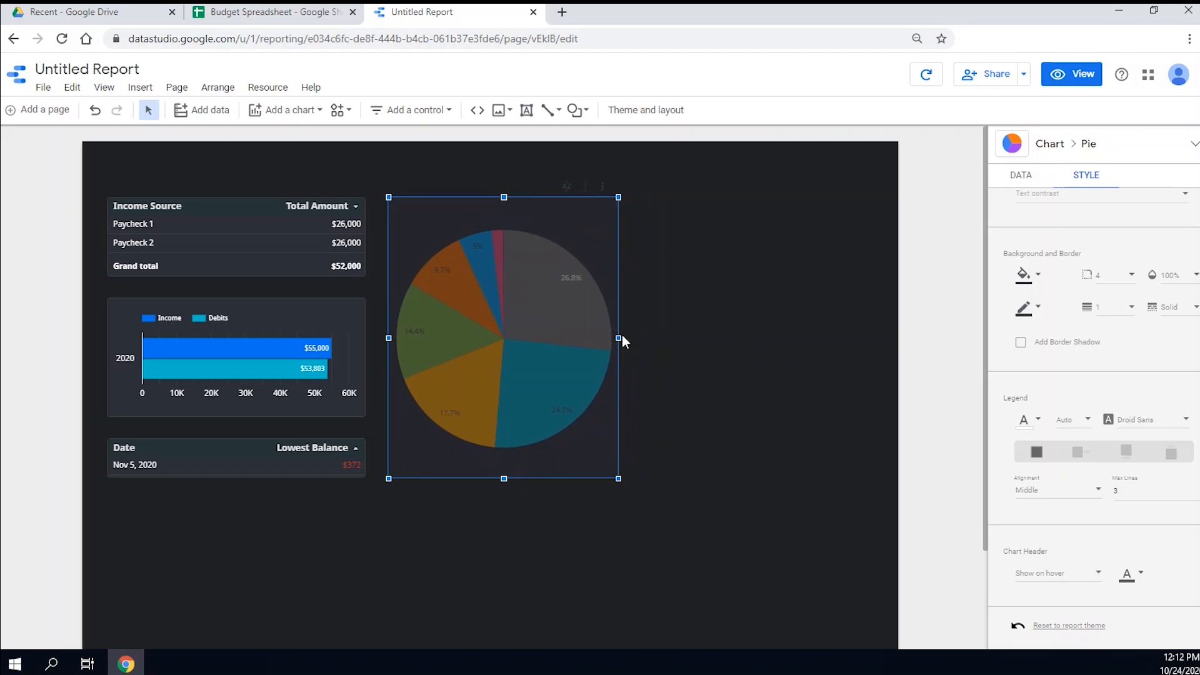
Preview the report in view mode to check the pie chart's slices, and return to editing
{"action": "left_click", "coordinate": [1071, 74]}
{"action": "mouse_move", "coordinate": [675, 270]}
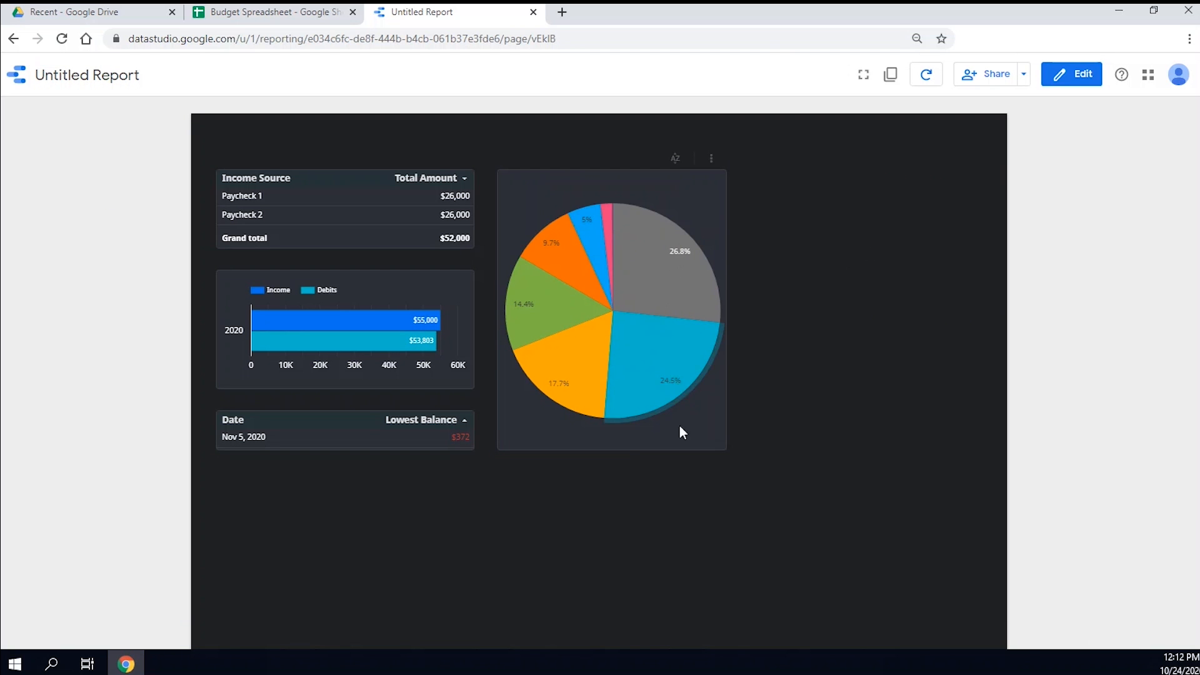
{"action": "left_click", "coordinate": [1075, 83]}
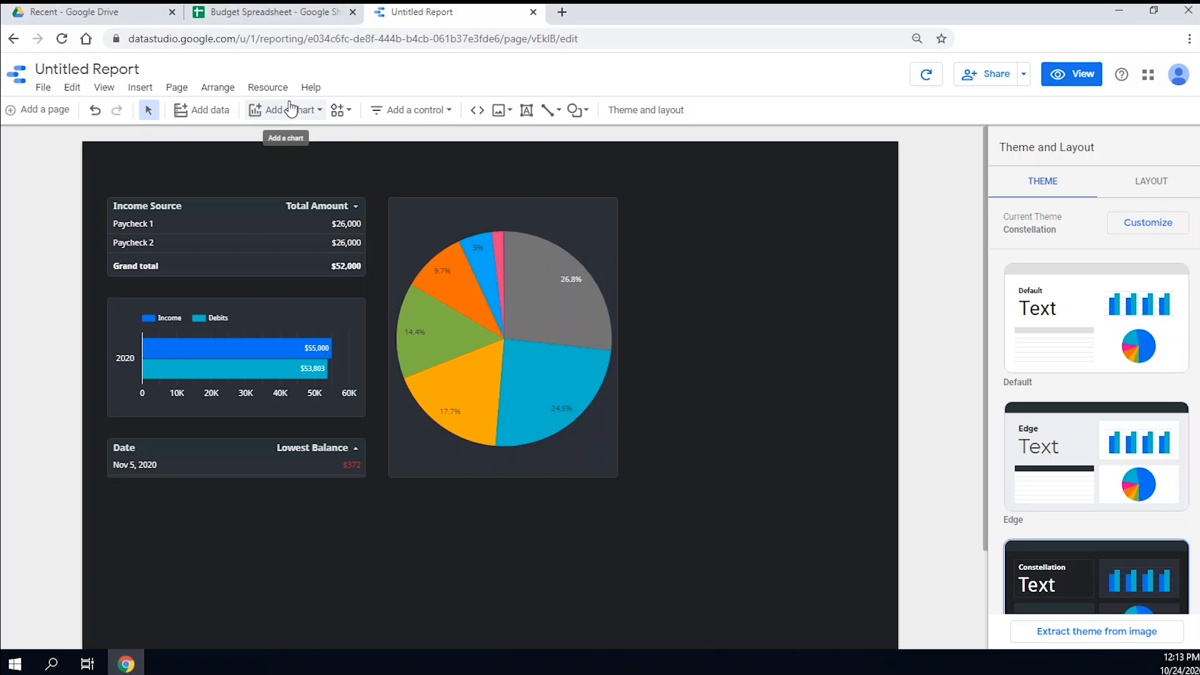
Insert a table beside the pie chart, matching its top and bottom edges, and set its dimension to Description
{"action": "left_click", "coordinate": [288, 108]}
{"action": "left_click", "coordinate": [269, 157]}
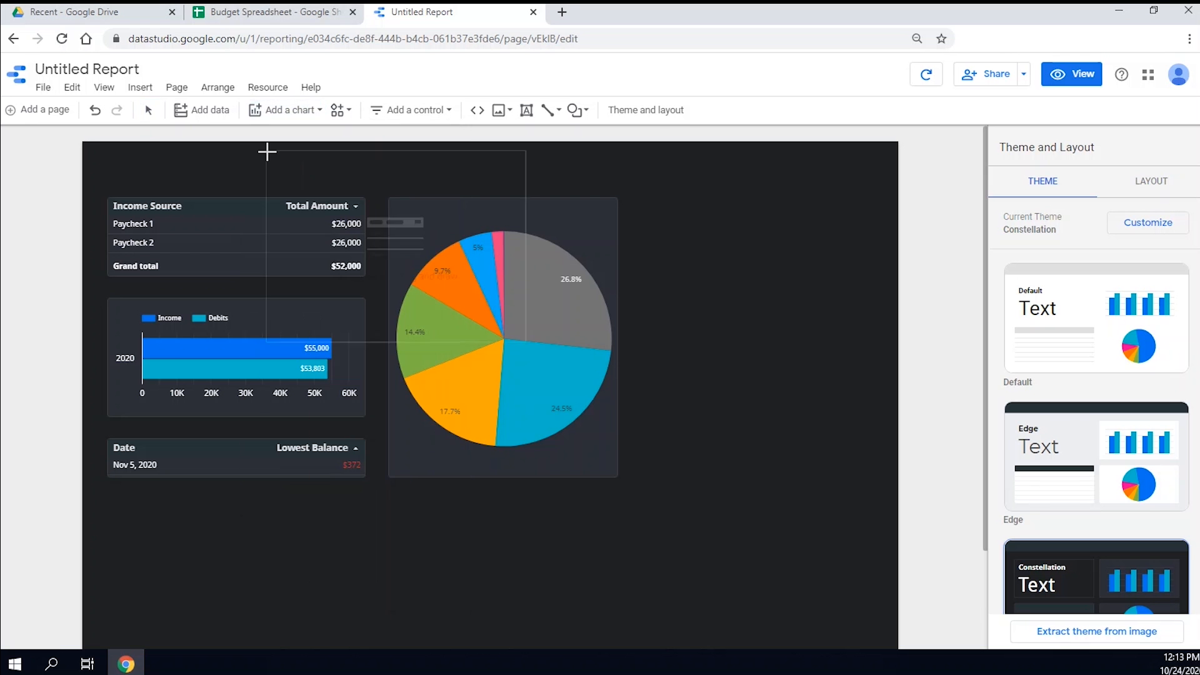
{"action": "left_click", "coordinate": [632, 197]}
{"action": "left_click_drag", "start_coordinate": [762, 388], "coordinate": [761, 478]}
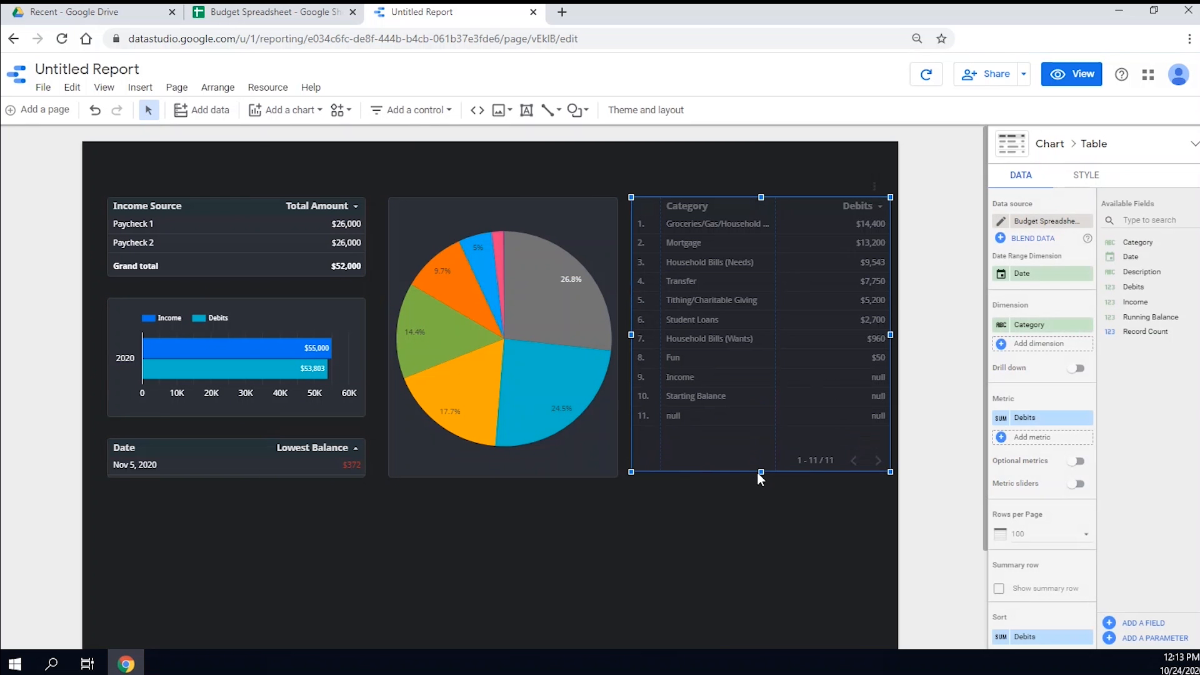
{"action": "left_click_drag", "start_coordinate": [885, 339], "coordinate": [880, 338]}
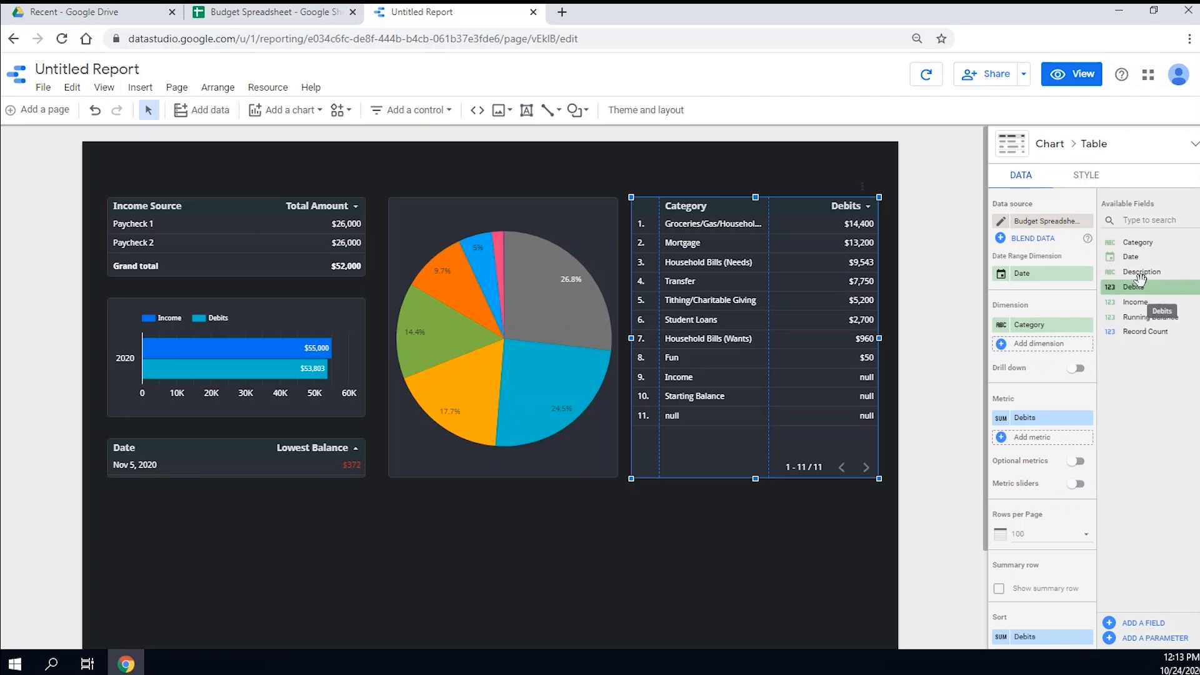
{"action": "left_click_drag", "start_coordinate": [1137, 272], "coordinate": [1041, 332]}
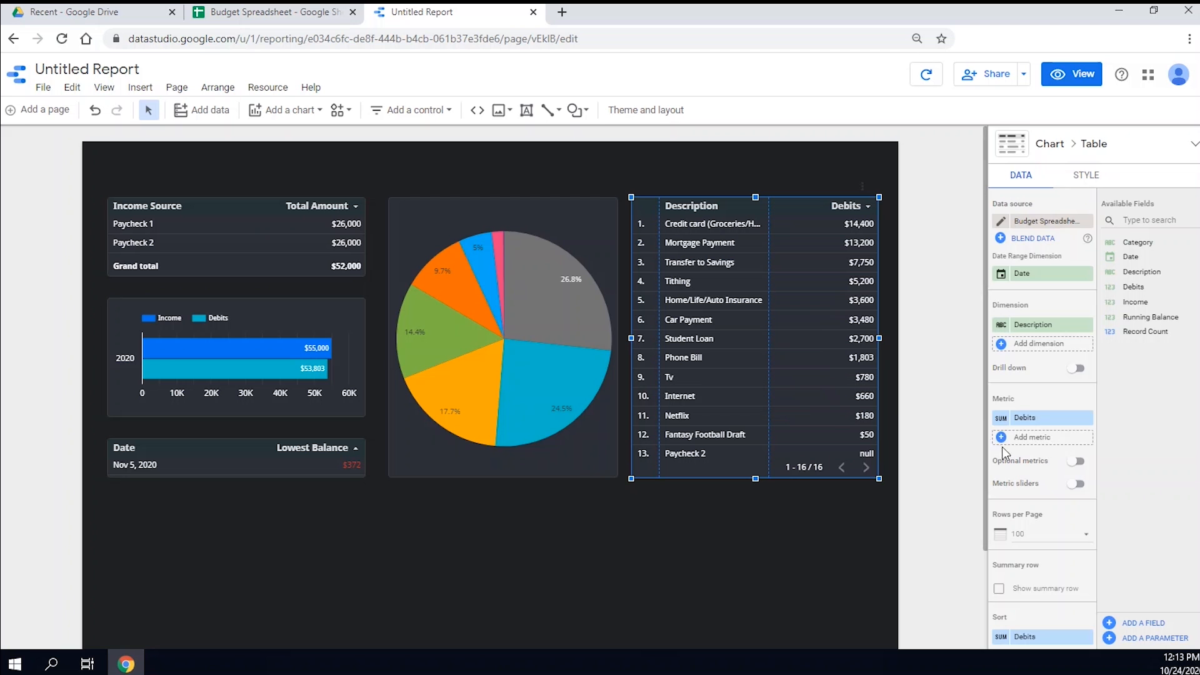
Apply the existing Remove Income and Starting Balance filters to the Description table
{"action": "scroll", "coordinate": [1007, 451], "scroll_direction": "down", "scroll_amount": 5}
{"action": "scroll", "coordinate": [1053, 470], "scroll_direction": "down", "scroll_amount": 4}
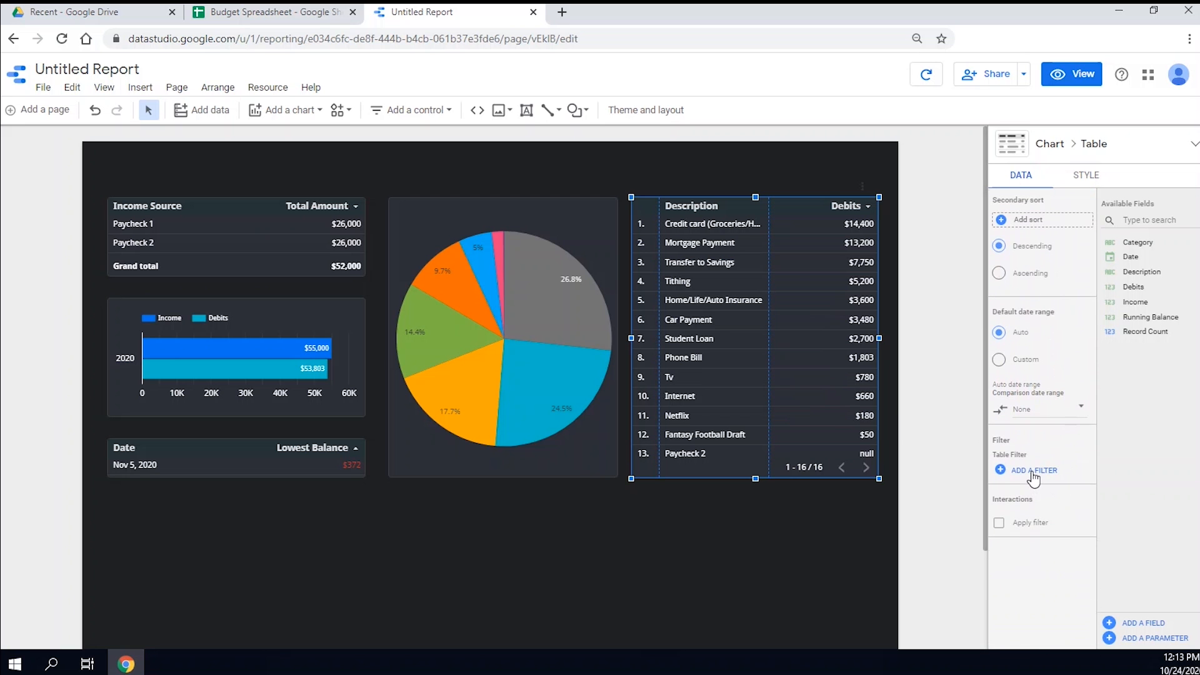
{"action": "left_click", "coordinate": [1033, 473]}
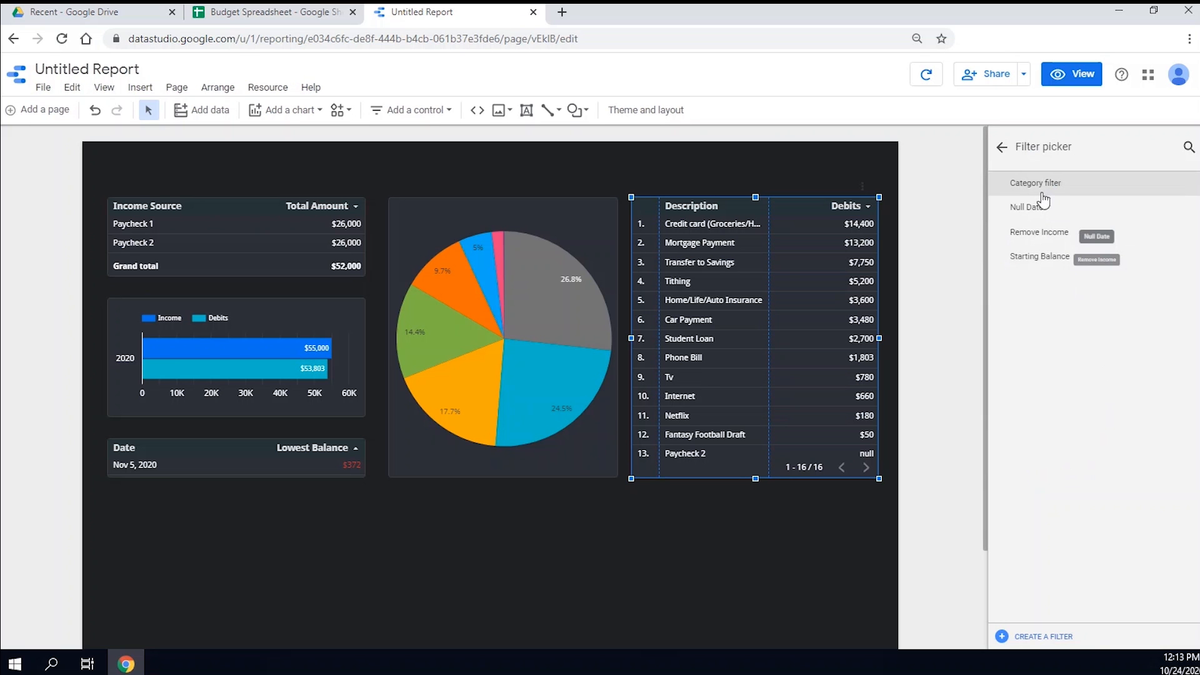
{"action": "left_click", "coordinate": [1042, 232]}
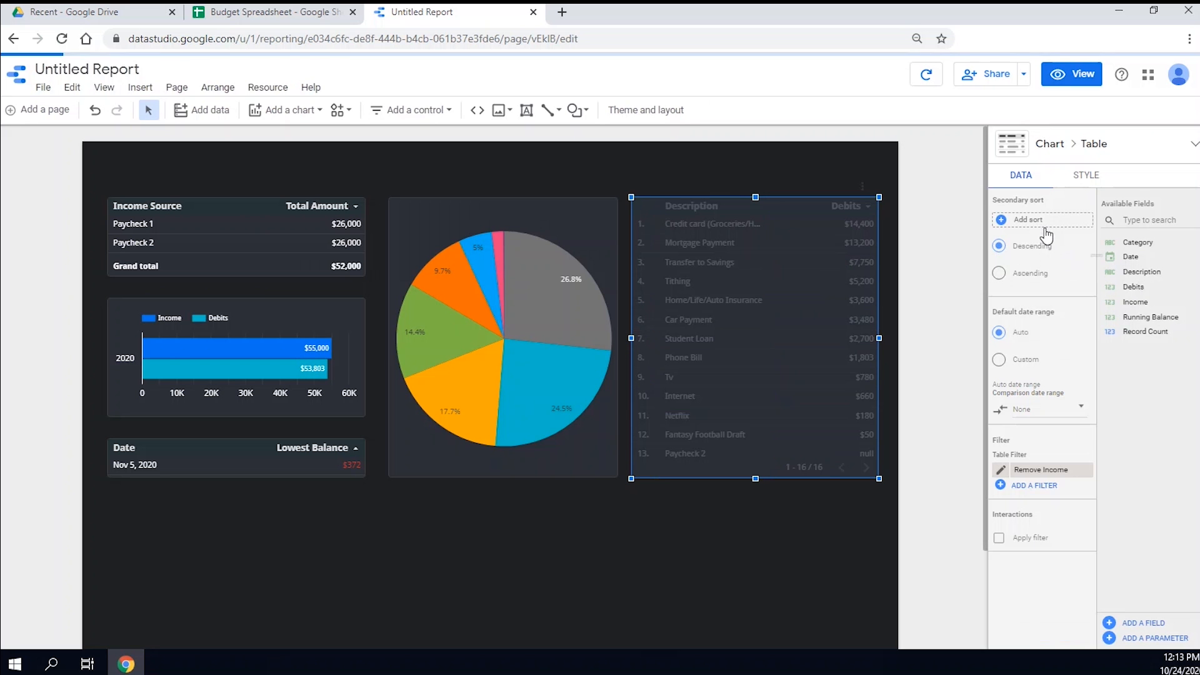
{"action": "left_click", "coordinate": [1019, 486]}
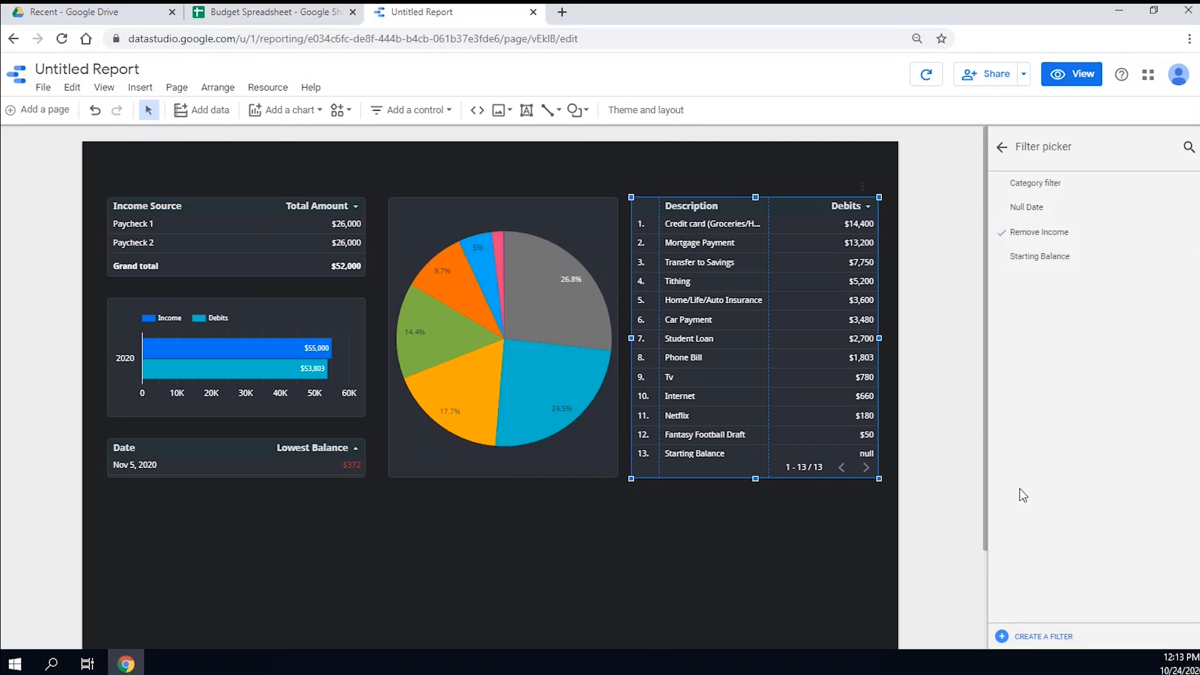
{"action": "left_click", "coordinate": [1043, 256]}
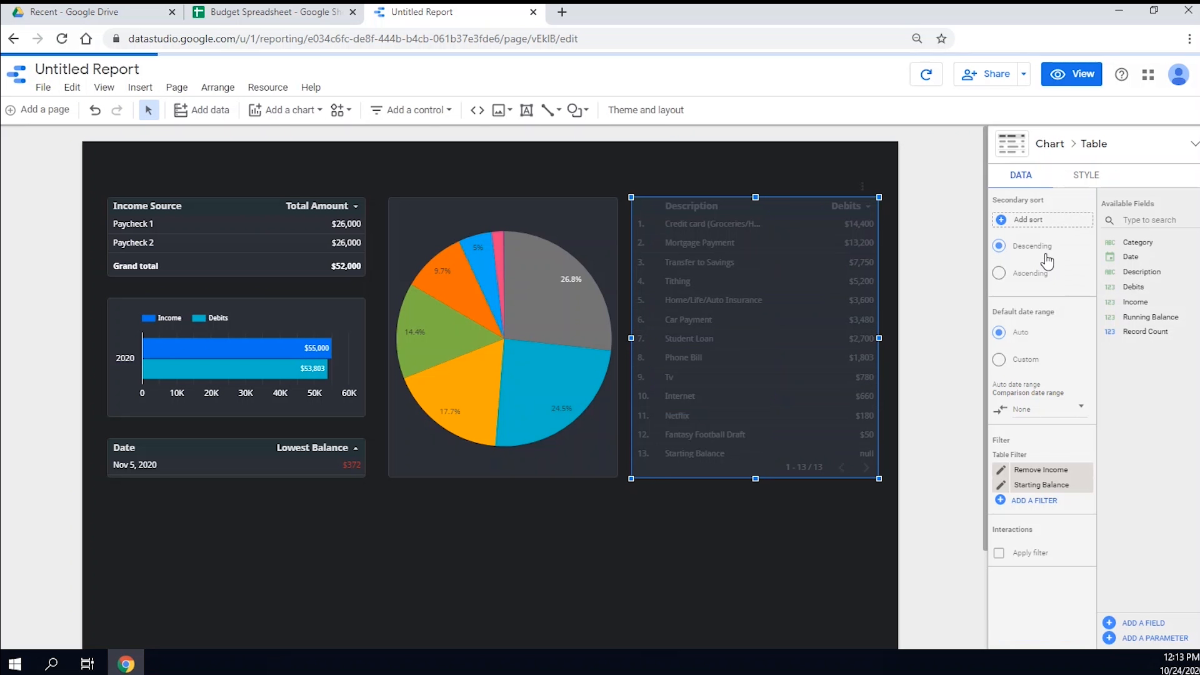
Create and apply a table filter named Exclude Transfer that excludes the Transfer category
{"action": "left_click", "coordinate": [1045, 502]}
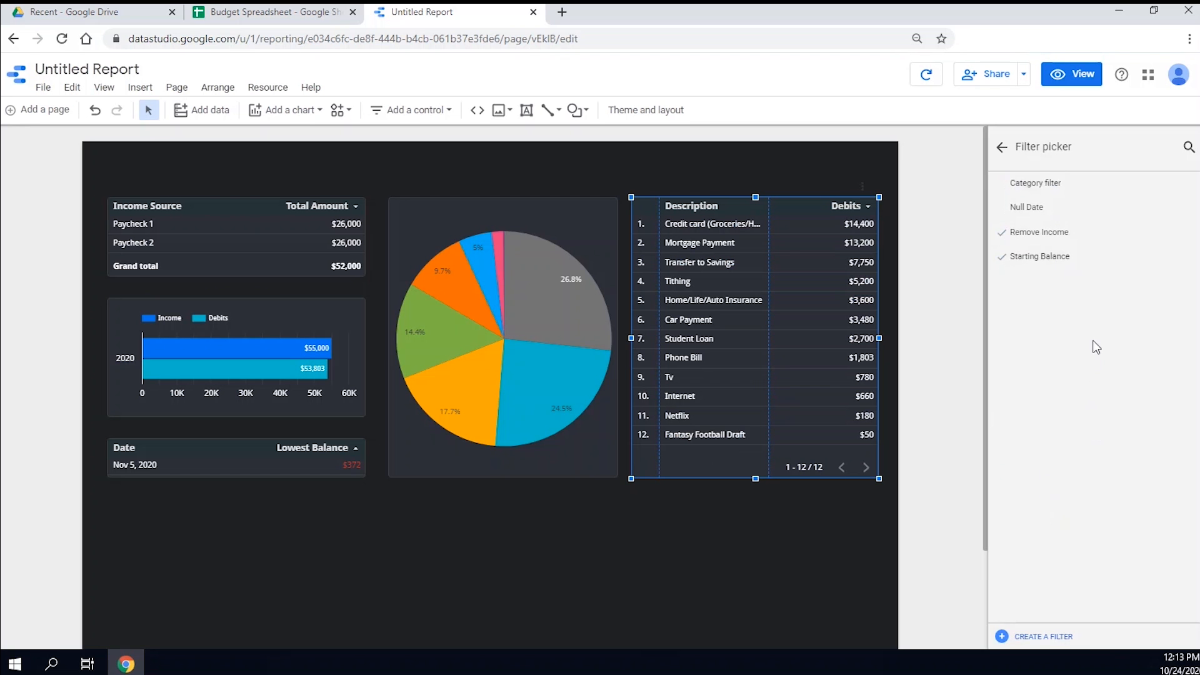
{"action": "left_click", "coordinate": [1043, 637]}
{"action": "left_click", "coordinate": [49, 387]}
{"action": "type", "text": "Exclude Transfer"}
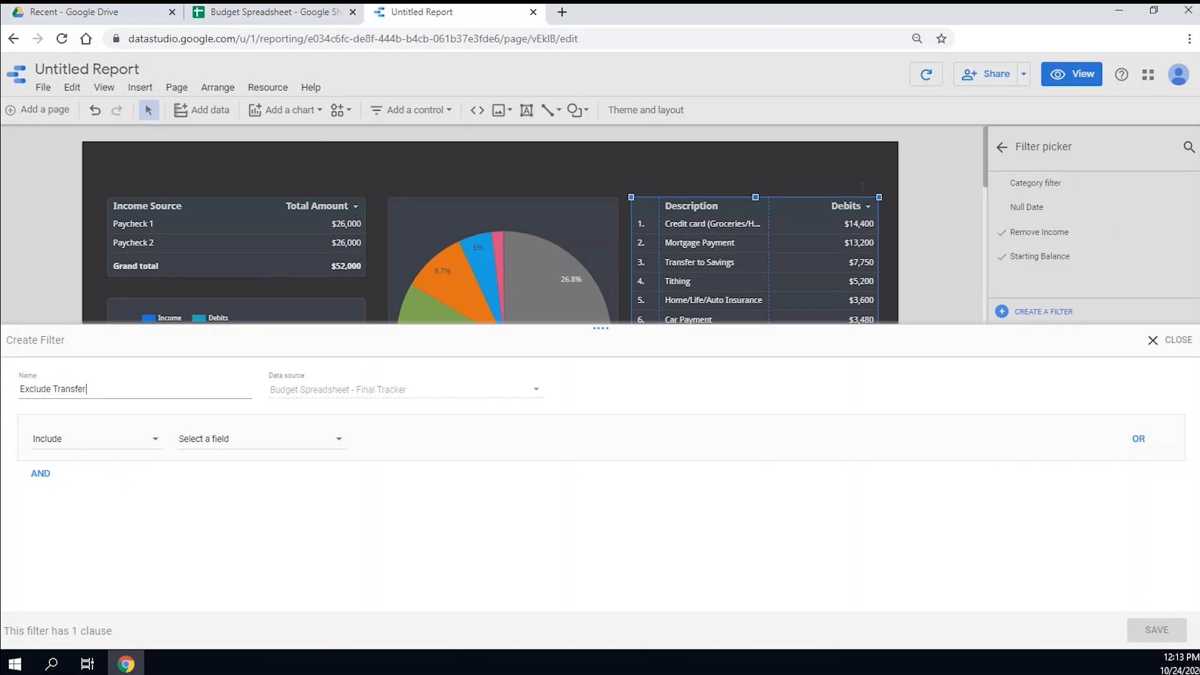
{"action": "left_click", "coordinate": [103, 441]}
{"action": "left_click", "coordinate": [57, 471]}
{"action": "left_click", "coordinate": [215, 438]}
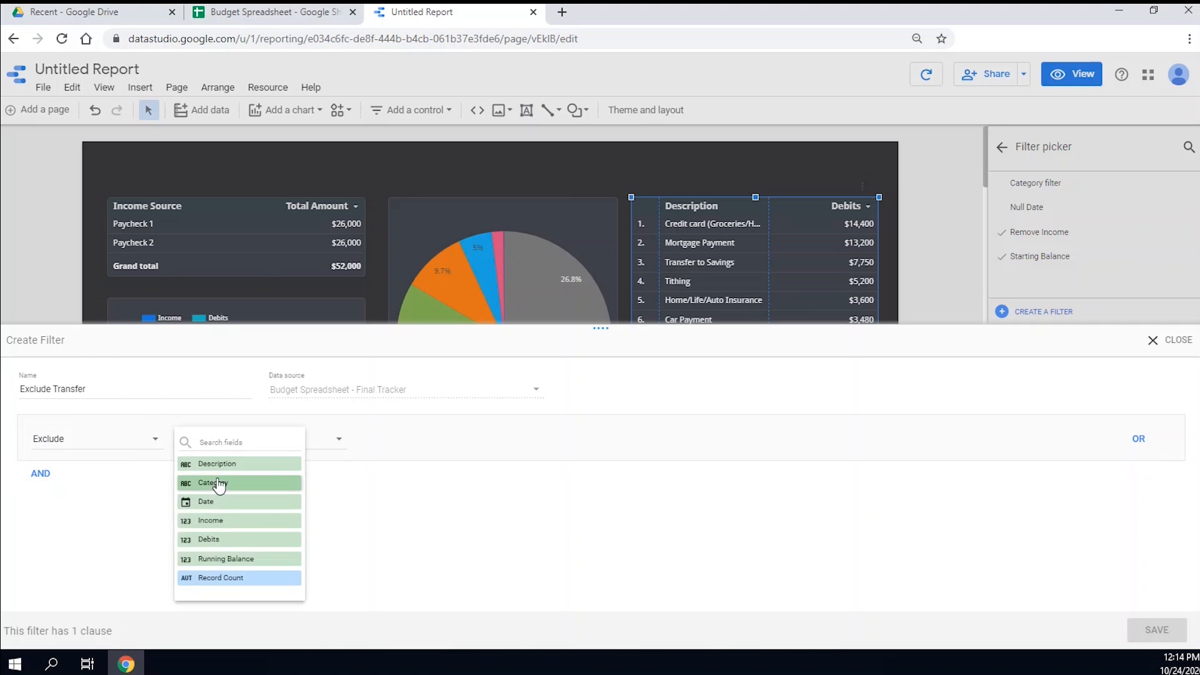
{"action": "left_click", "coordinate": [218, 485]}
{"action": "left_click", "coordinate": [383, 441]}
{"action": "left_click", "coordinate": [383, 429]}
{"action": "left_click", "coordinate": [555, 440]}
{"action": "type", "text": "Transf"}
{"action": "left_click", "coordinate": [1156, 630]}
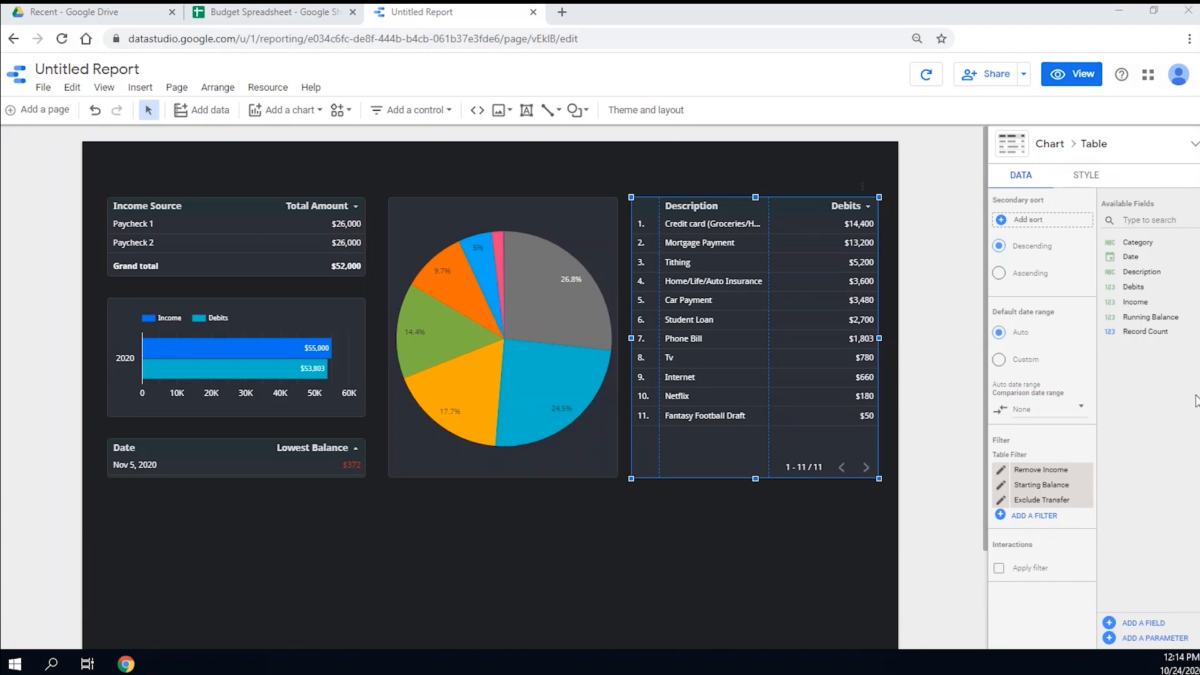
Hide the row numbers and pagination in the Description table
{"action": "left_click", "coordinate": [1086, 176]}
{"action": "scroll", "coordinate": [1031, 410], "scroll_direction": "down", "scroll_amount": 5}
{"action": "left_click", "coordinate": [1020, 427]}
{"action": "left_click", "coordinate": [1021, 506]}
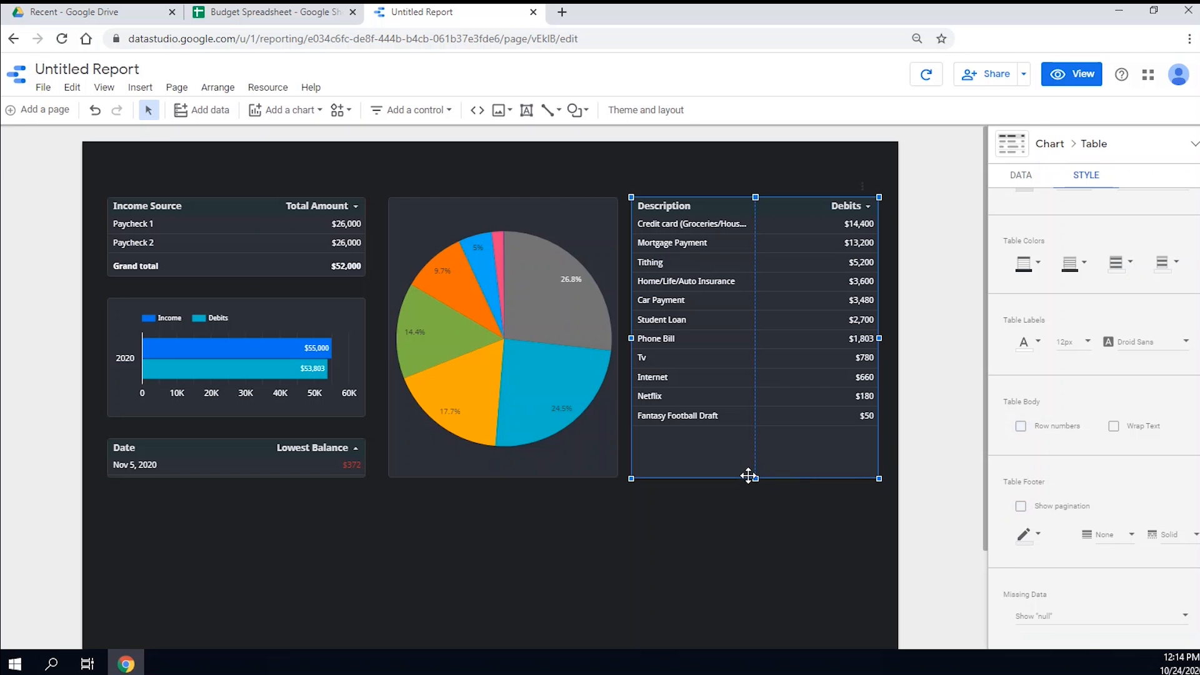
{"action": "scroll", "coordinate": [752, 478], "scroll_direction": "down", "scroll_amount": 1}
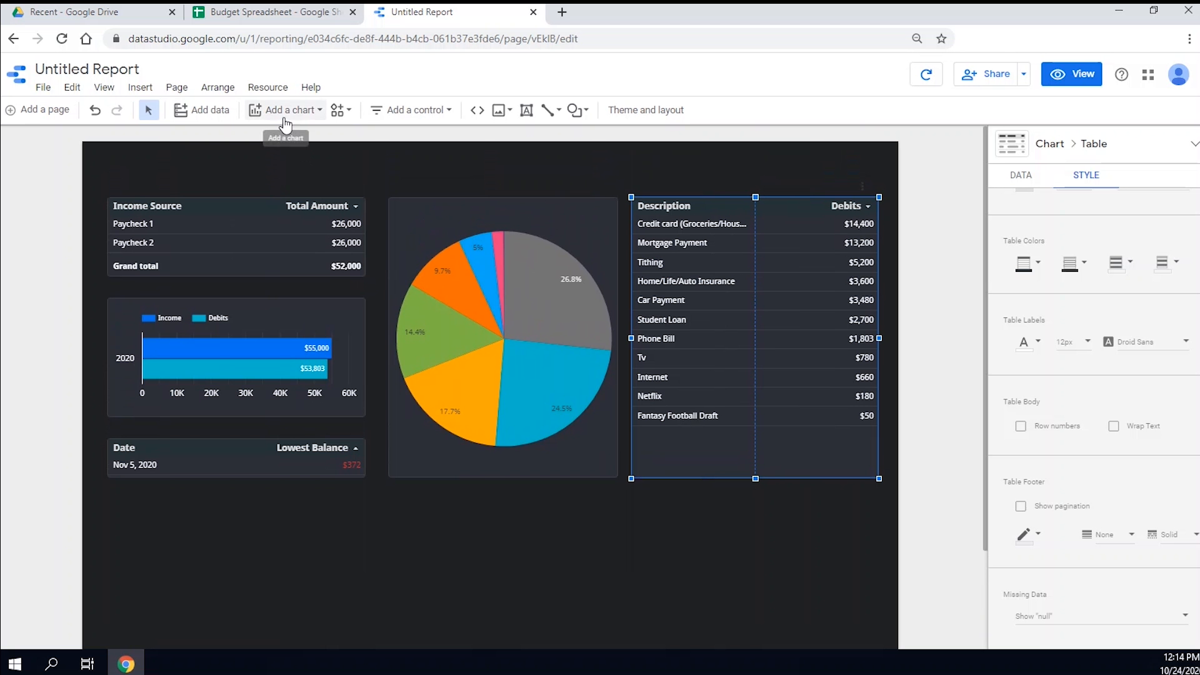
Insert a time series chart below the lowest balance table and widen it to the Description table's outer edge
{"action": "left_click", "coordinate": [284, 110]}
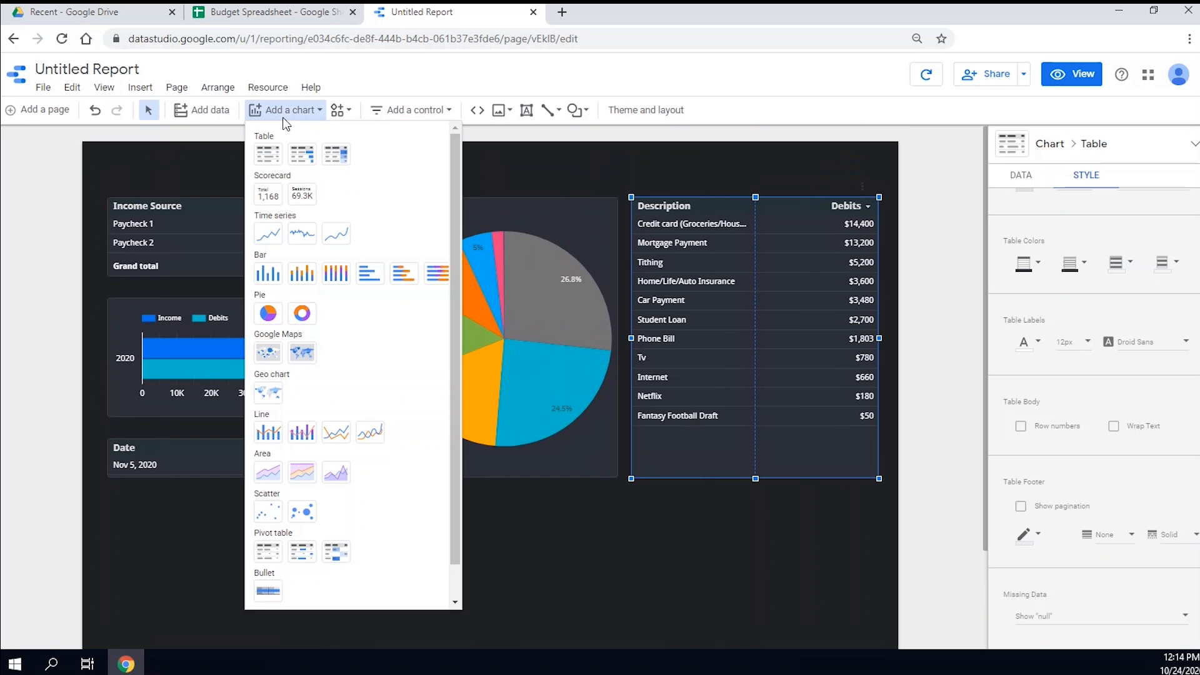
{"action": "left_click", "coordinate": [268, 236]}
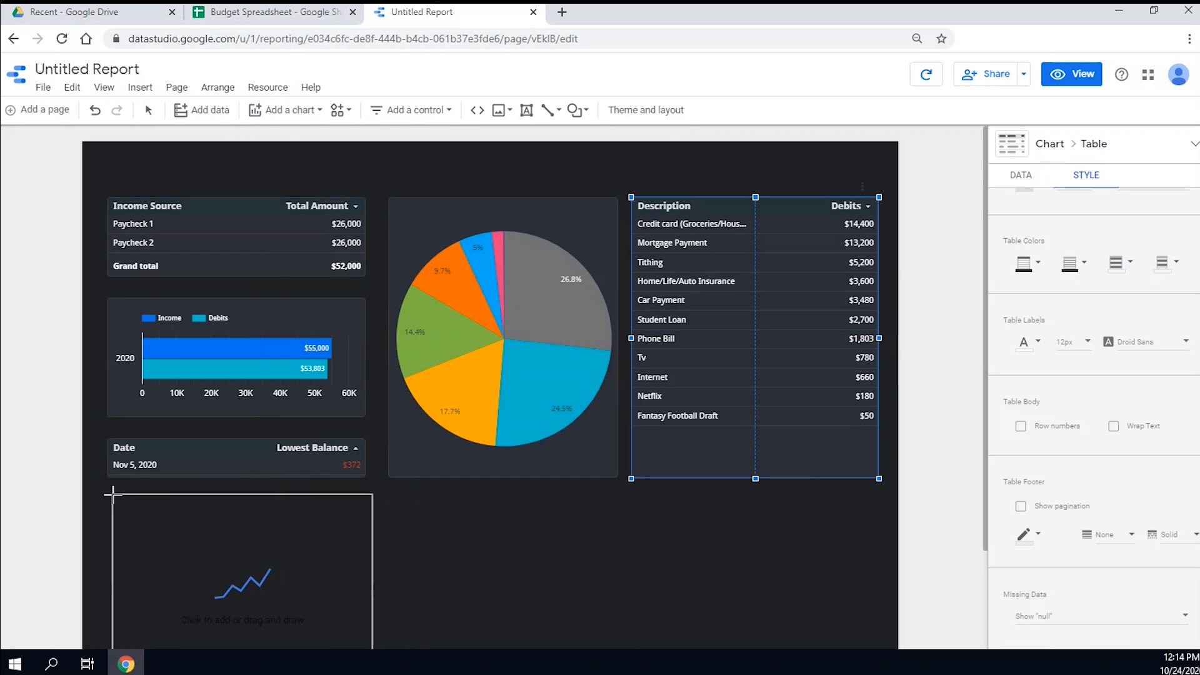
{"action": "left_click", "coordinate": [110, 493]}
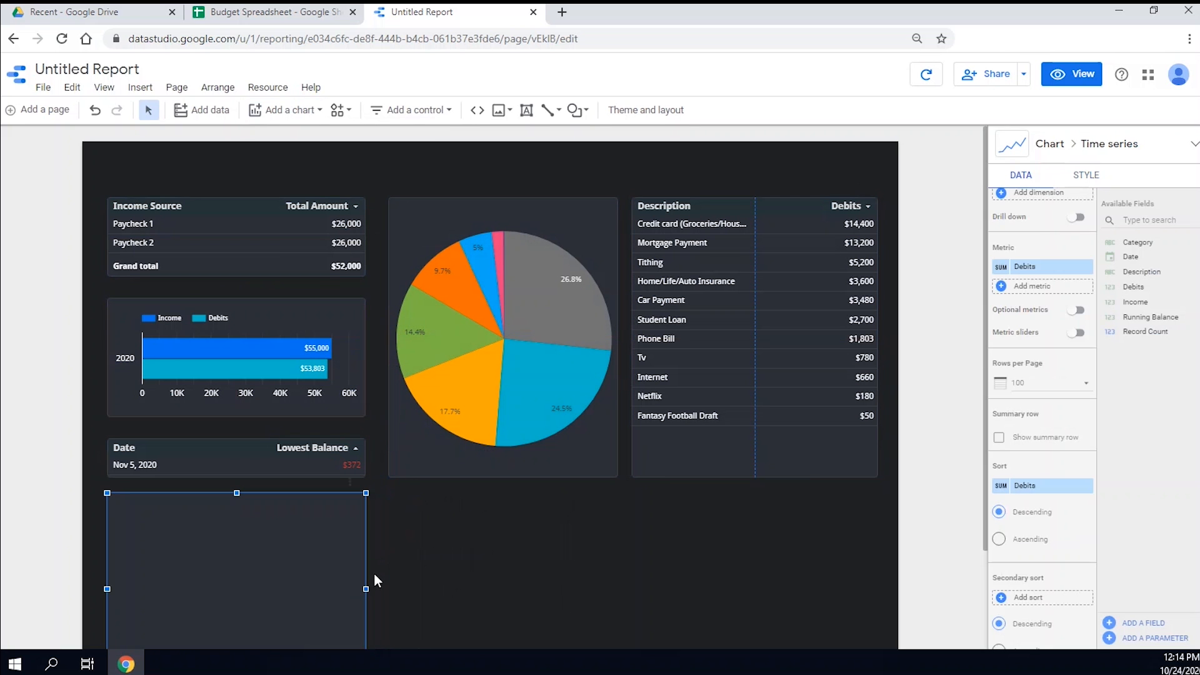
{"action": "left_click_drag", "start_coordinate": [366, 589], "coordinate": [879, 588]}
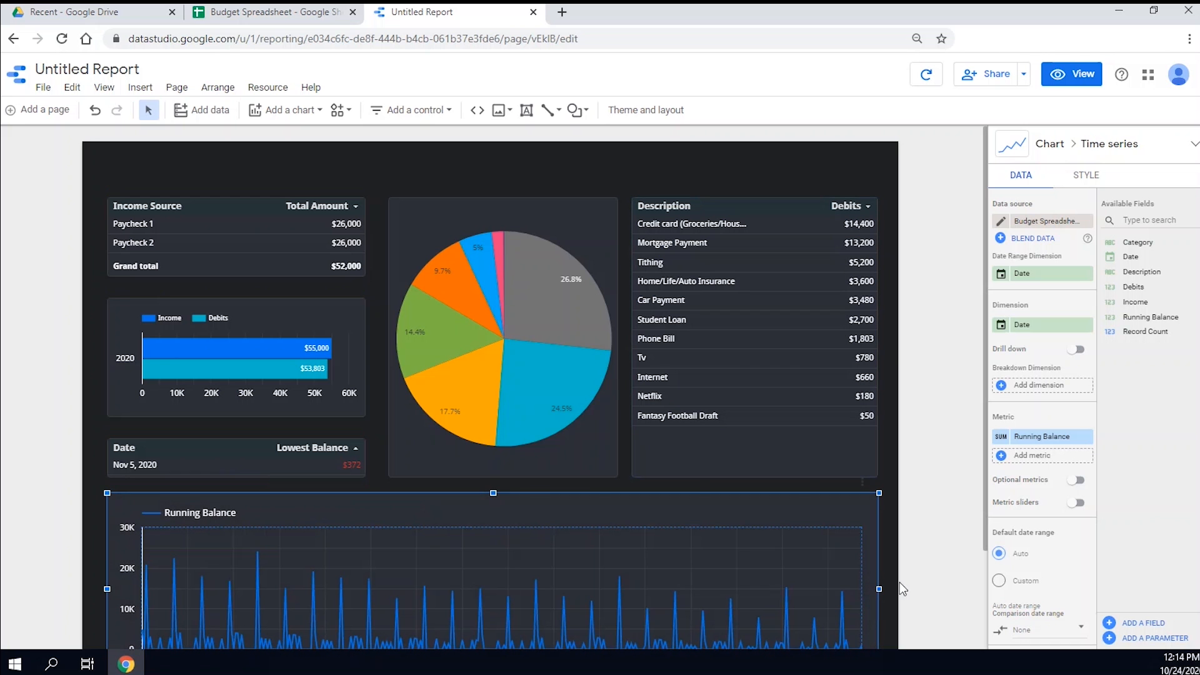
Enable drill down on the time series chart and keep only Year Month as its dimension
{"action": "left_click", "coordinate": [1079, 350]}
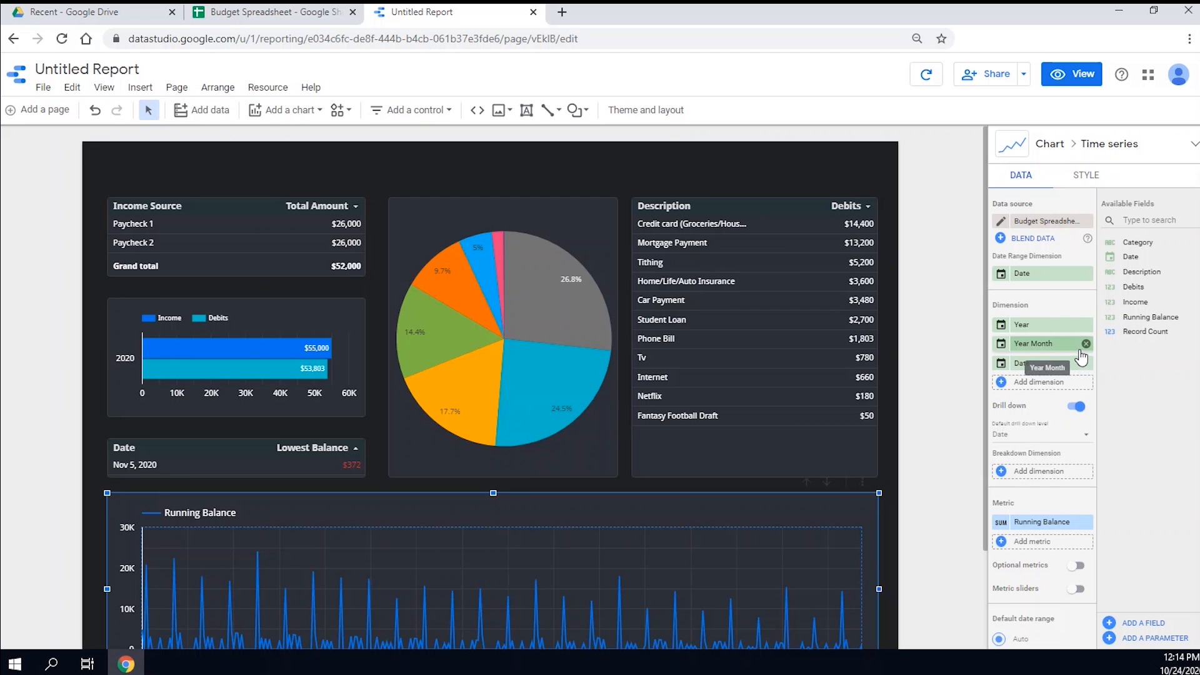
{"action": "scroll", "coordinate": [1082, 357], "scroll_direction": "down", "scroll_amount": 1}
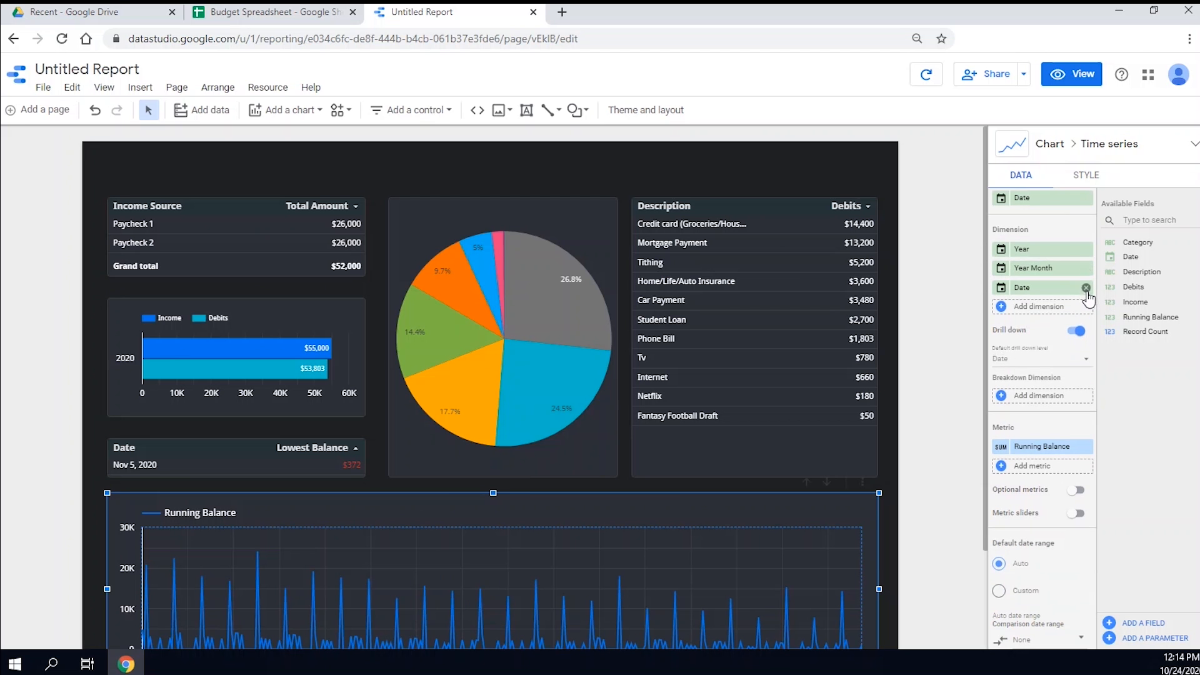
{"action": "left_click", "coordinate": [1086, 288]}
{"action": "left_click", "coordinate": [1086, 249]}
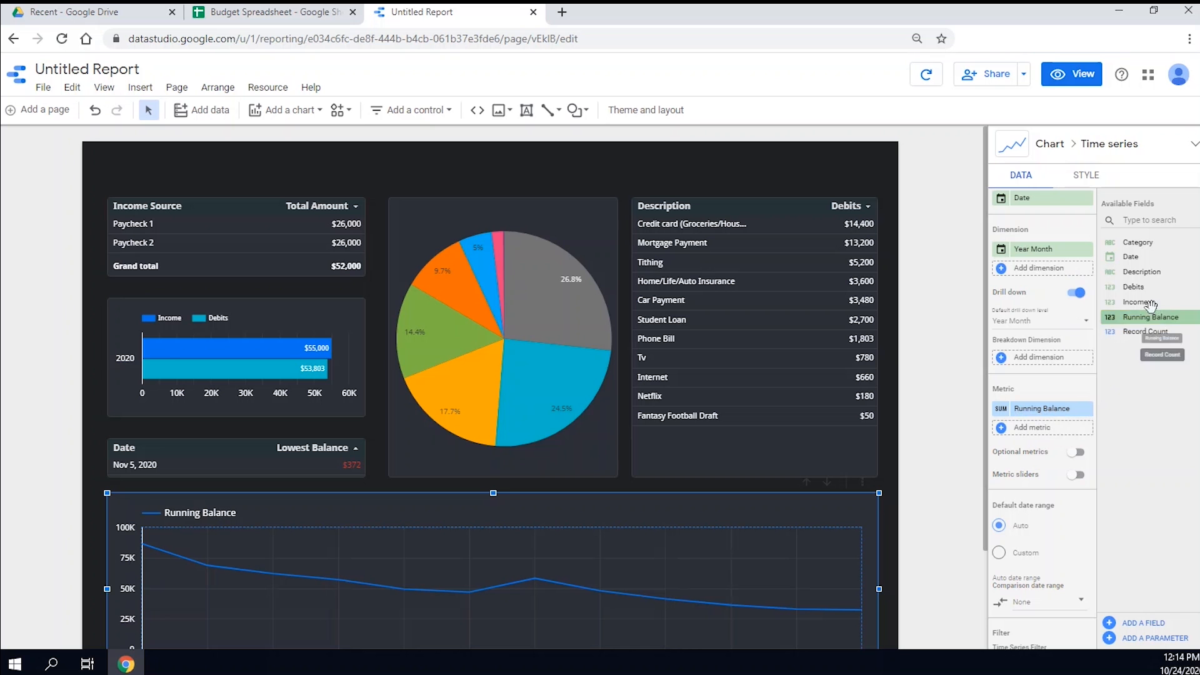
Set the time series chart's breakdown dimension to Category and its metric to Debits
{"action": "scroll", "coordinate": [713, 485], "scroll_direction": "down", "scroll_amount": 1}
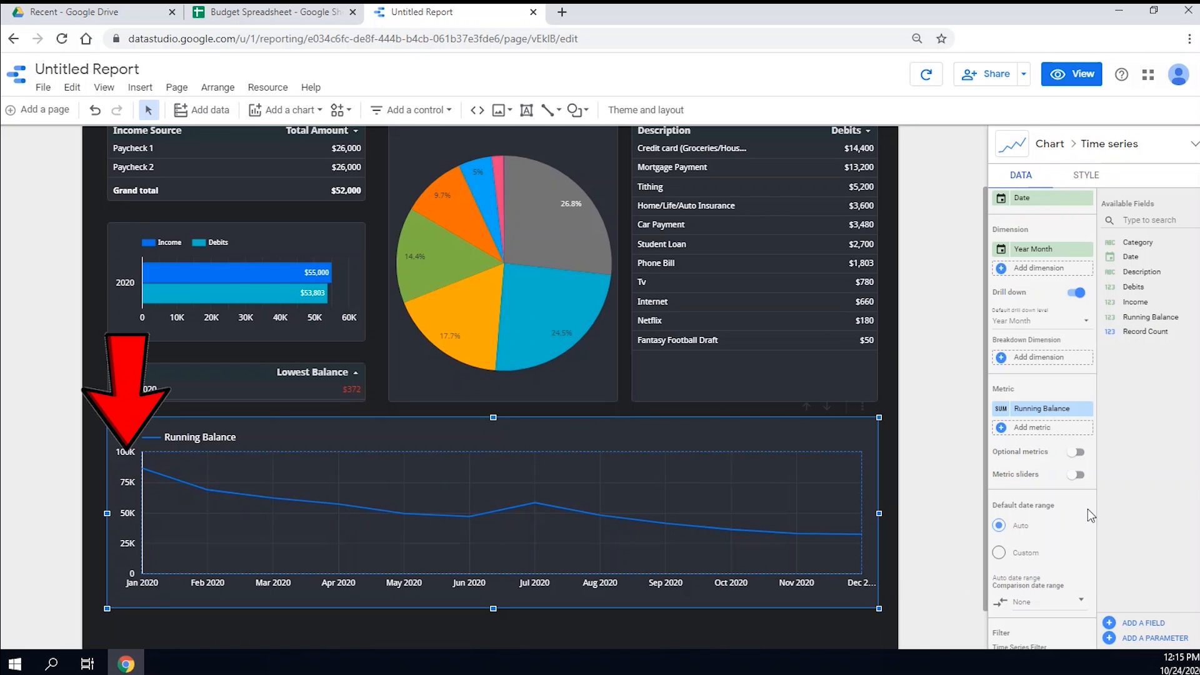
{"action": "left_click", "coordinate": [1052, 358]}
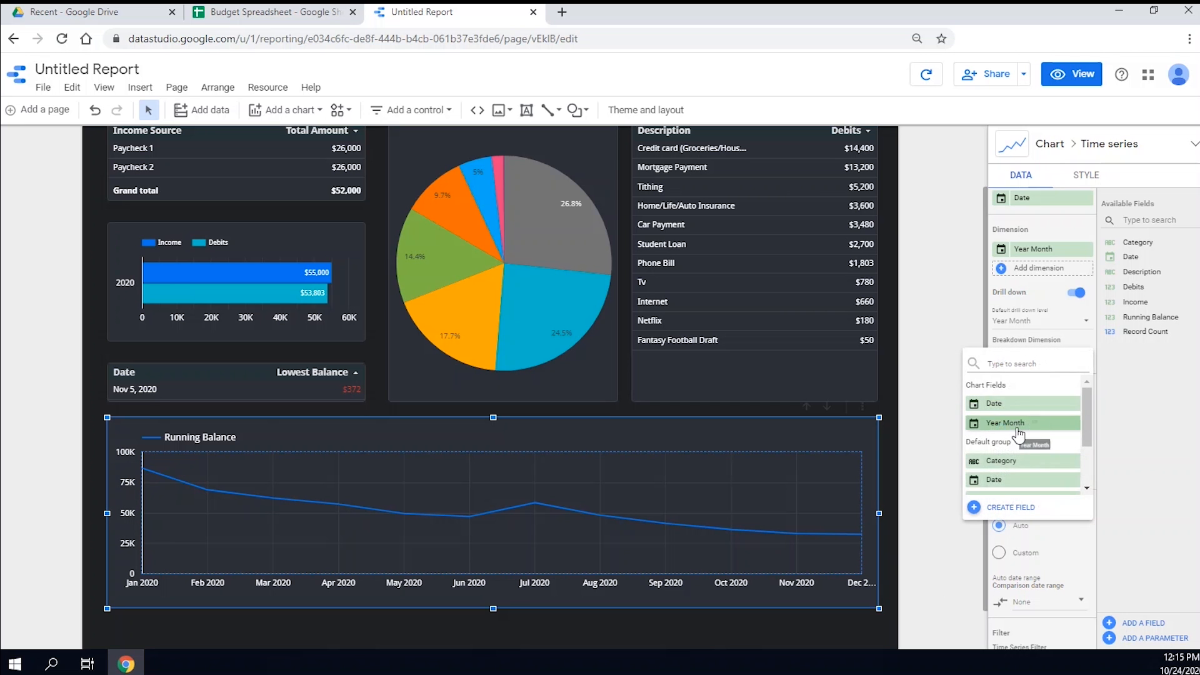
{"action": "scroll", "coordinate": [1021, 449], "scroll_direction": "down", "scroll_amount": 2}
{"action": "left_click", "coordinate": [1014, 387]}
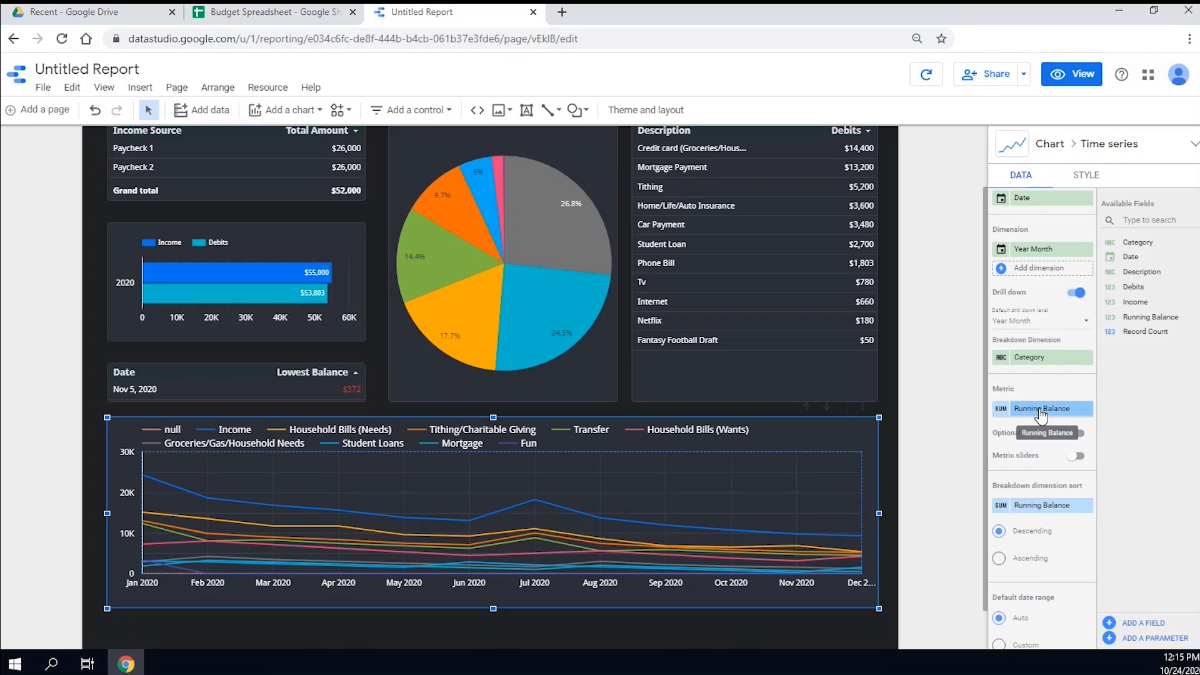
{"action": "left_click_drag", "start_coordinate": [1137, 290], "coordinate": [1053, 413]}
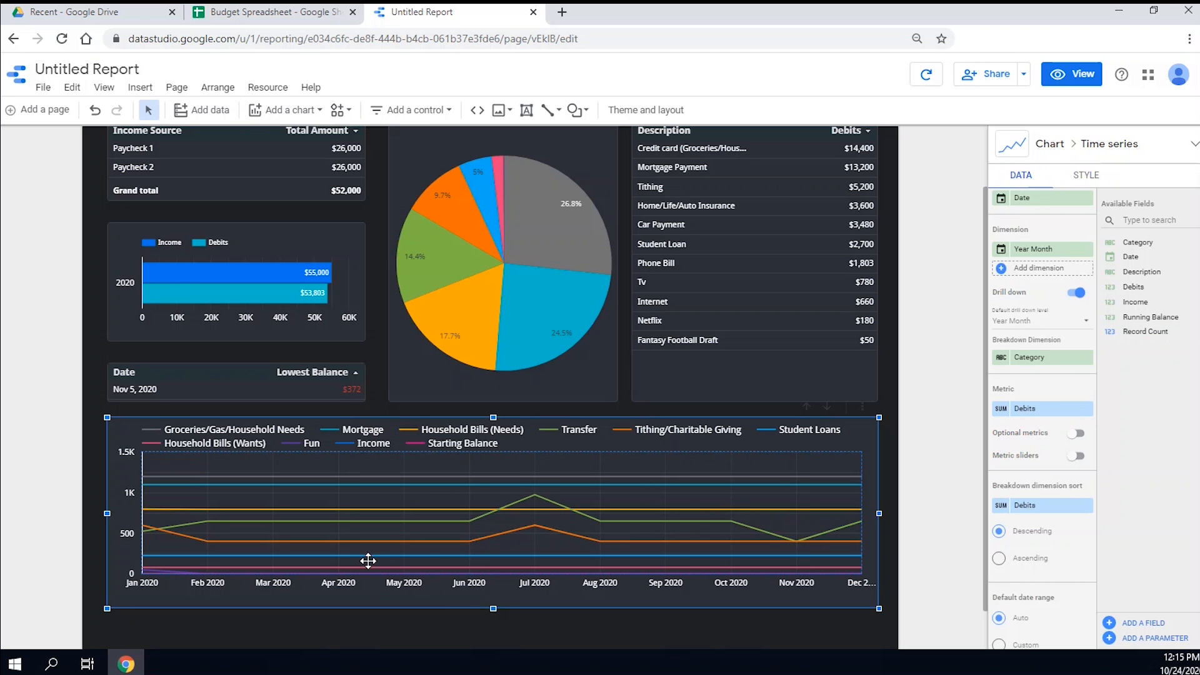
Insert a date range control above the Income Source table and widen it to the table's outer edge
{"action": "scroll", "coordinate": [388, 565], "scroll_direction": "up", "scroll_amount": 2}
{"action": "scroll", "coordinate": [391, 561], "scroll_direction": "down", "scroll_amount": 2}
{"action": "scroll", "coordinate": [392, 557], "scroll_direction": "up", "scroll_amount": 2}
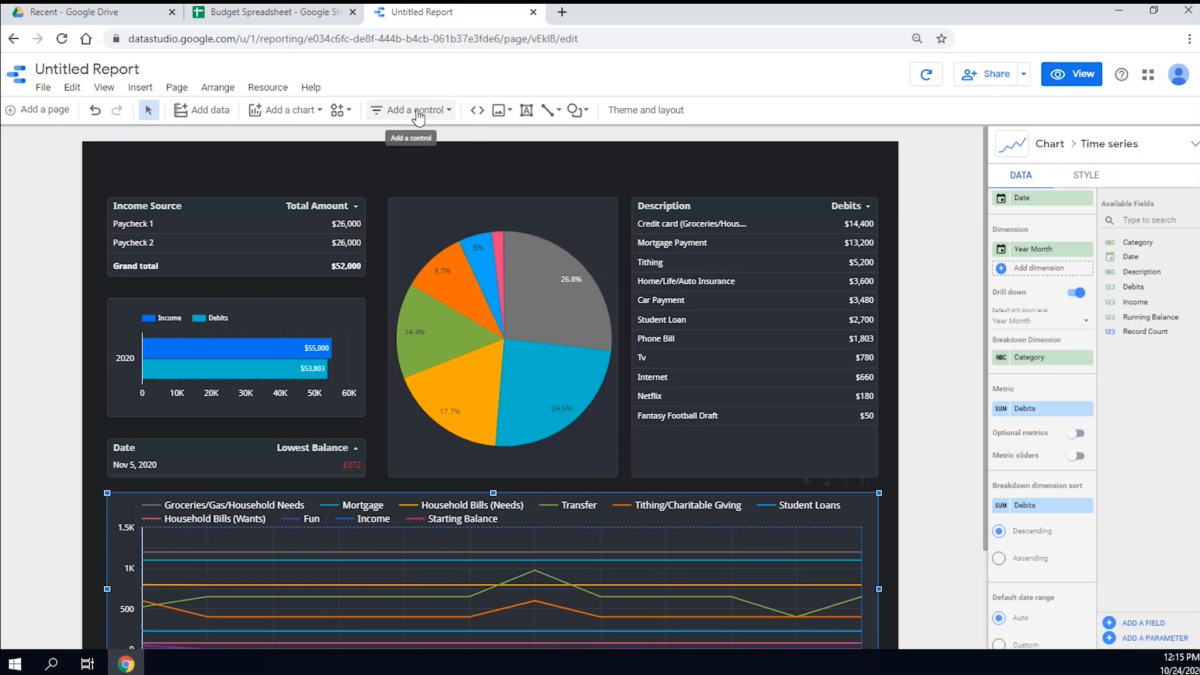
{"action": "left_click", "coordinate": [415, 110]}
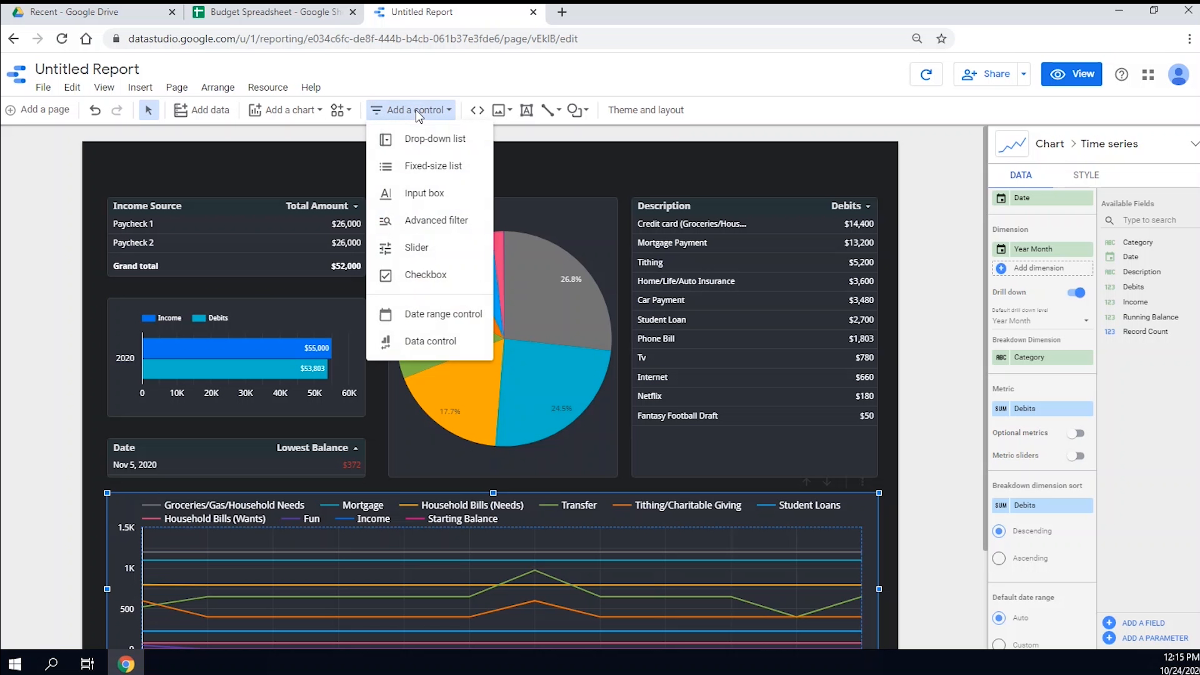
{"action": "left_click", "coordinate": [438, 315]}
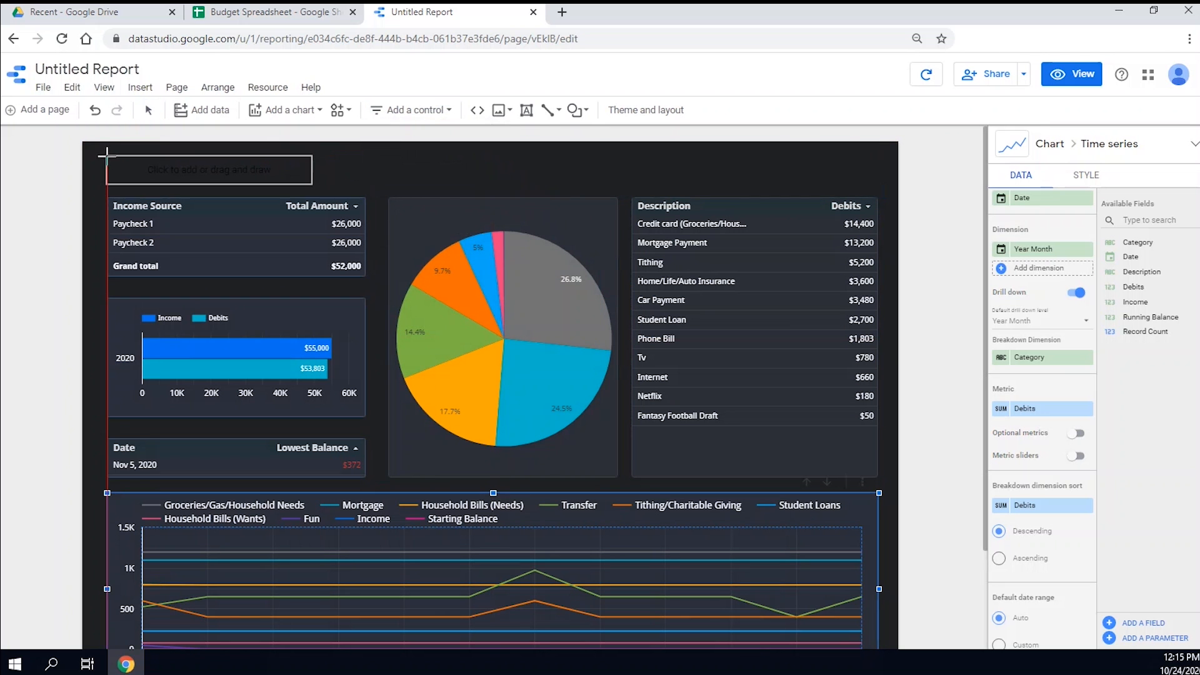
{"action": "left_click", "coordinate": [108, 155]}
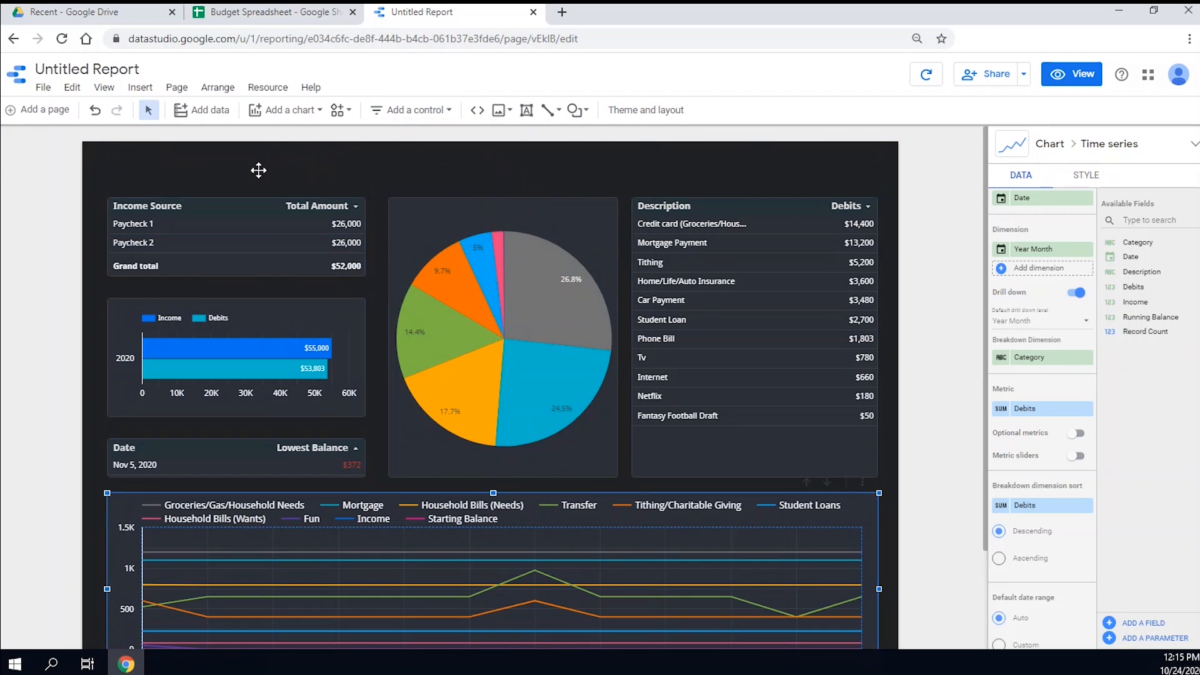
{"action": "left_click_drag", "start_coordinate": [311, 170], "coordinate": [368, 171]}
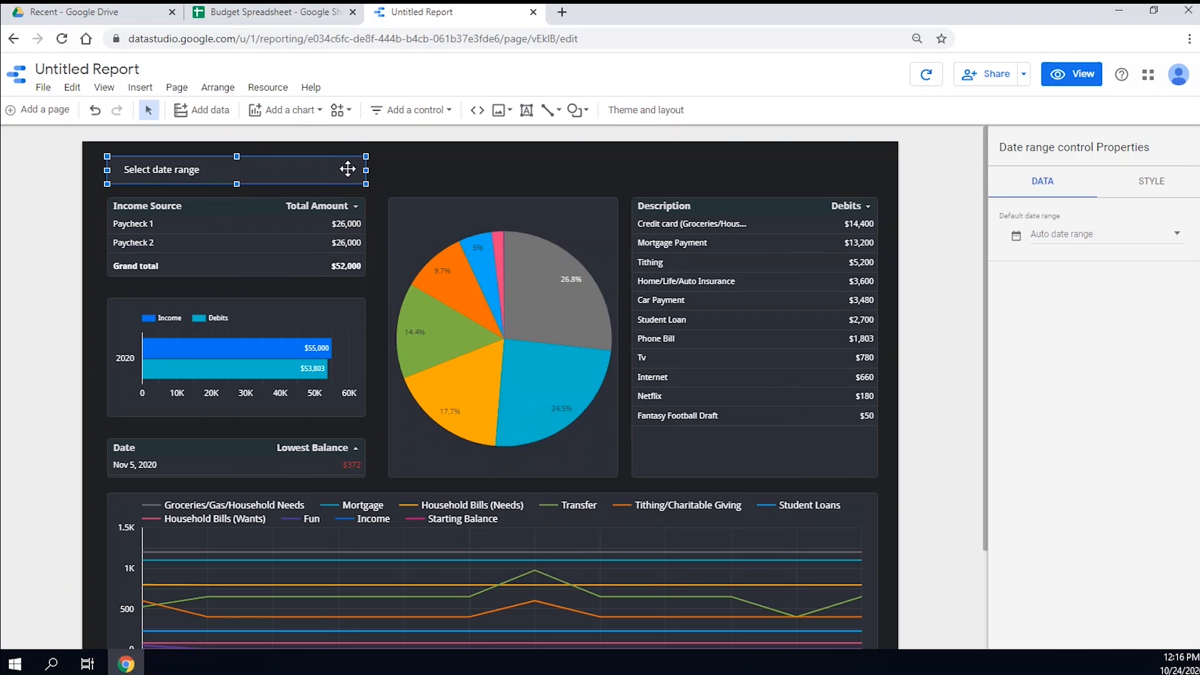
Preview the report filtered to the date range Oct 1, 2020 - Oct 6, 2020, and return to editing
{"action": "left_click", "coordinate": [1072, 74]}
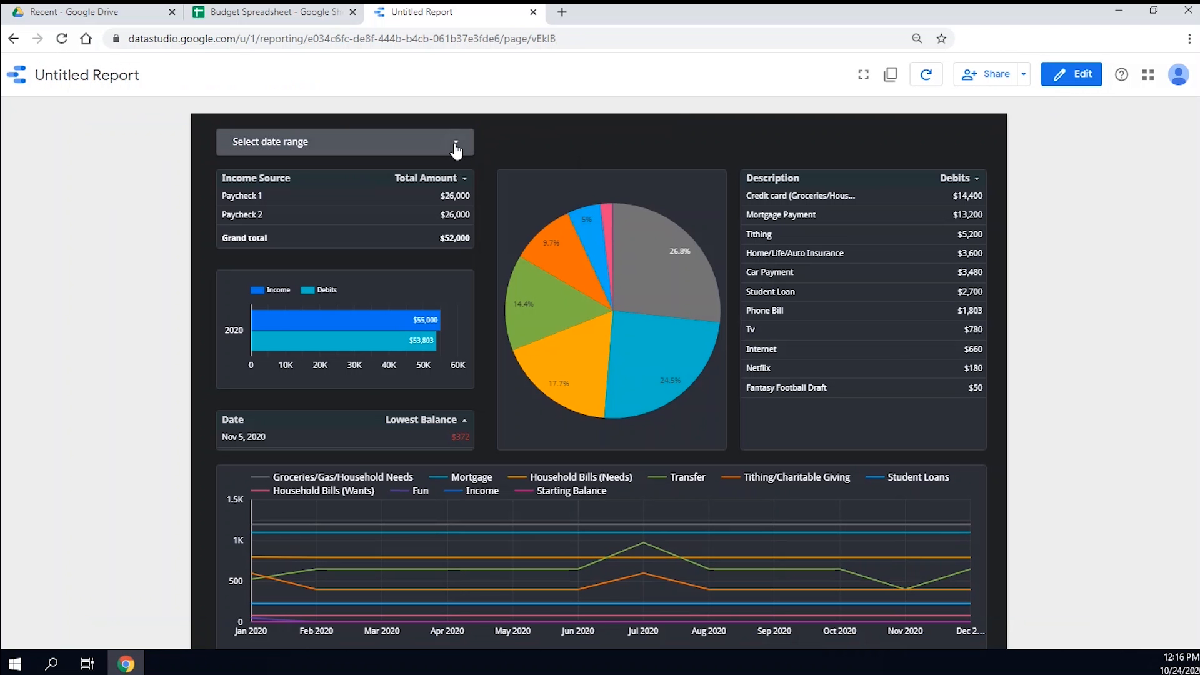
{"action": "left_click", "coordinate": [440, 155]}
{"action": "left_click", "coordinate": [257, 232]}
{"action": "left_click", "coordinate": [375, 250]}
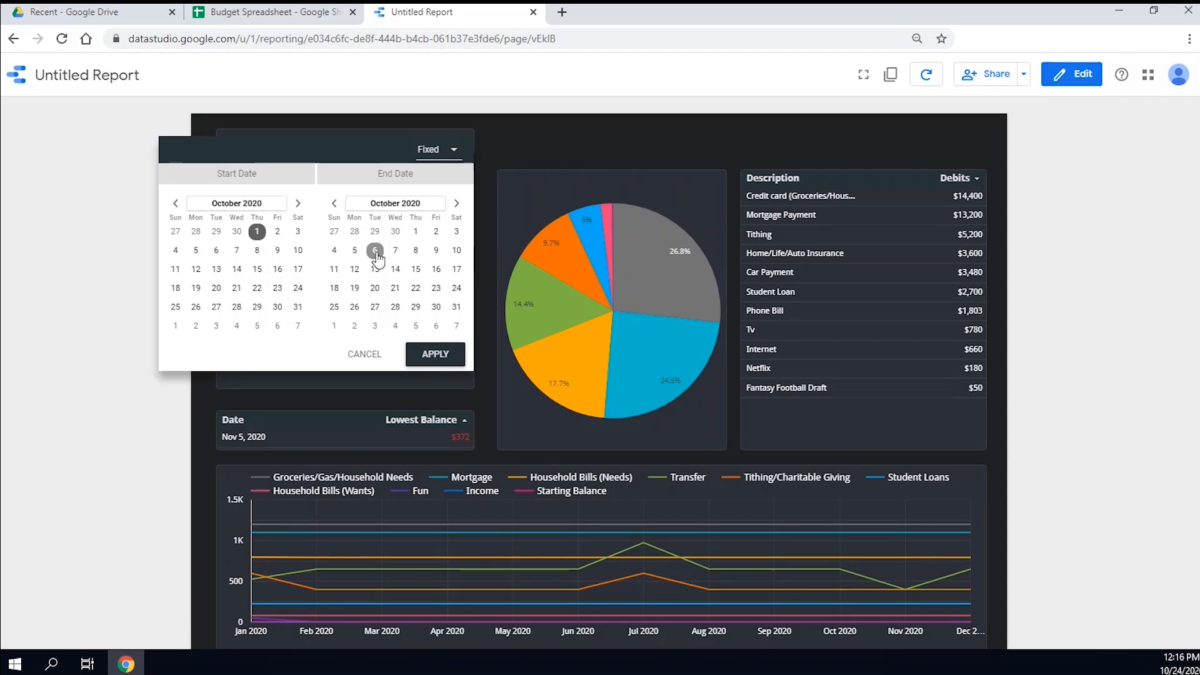
{"action": "left_click", "coordinate": [436, 355]}
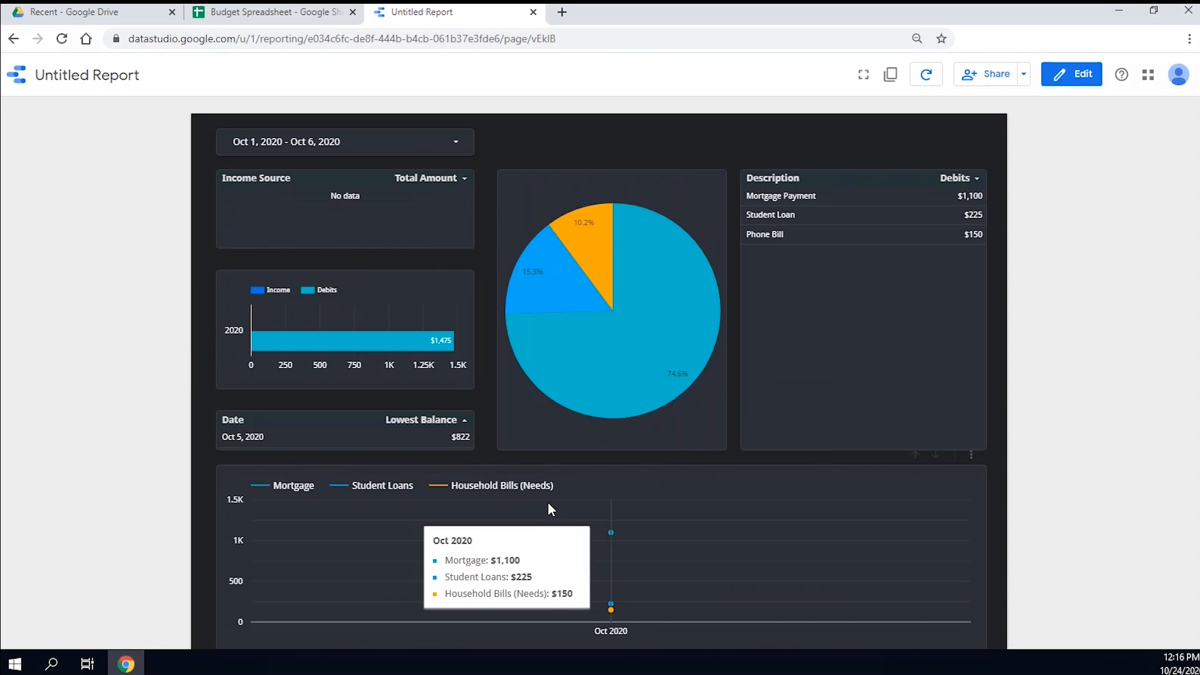
{"action": "left_click", "coordinate": [1071, 73]}
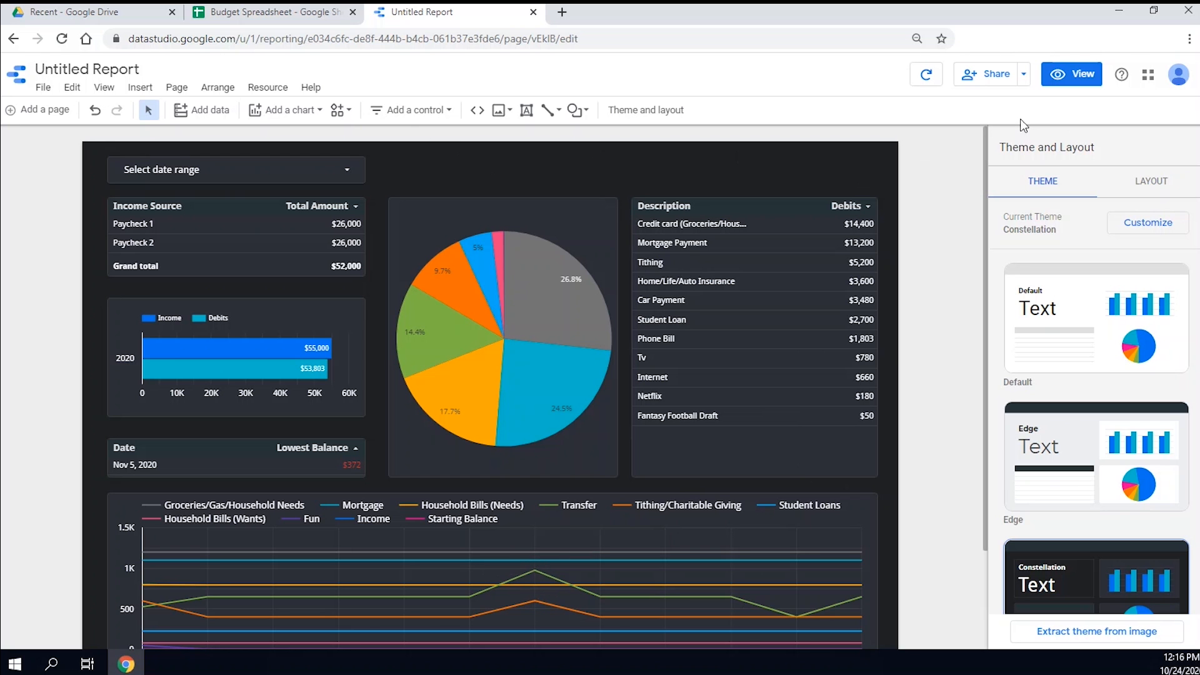
Insert a drop-down list control for Category above the pie chart and widen it to match the chart
{"action": "left_click", "coordinate": [415, 110]}
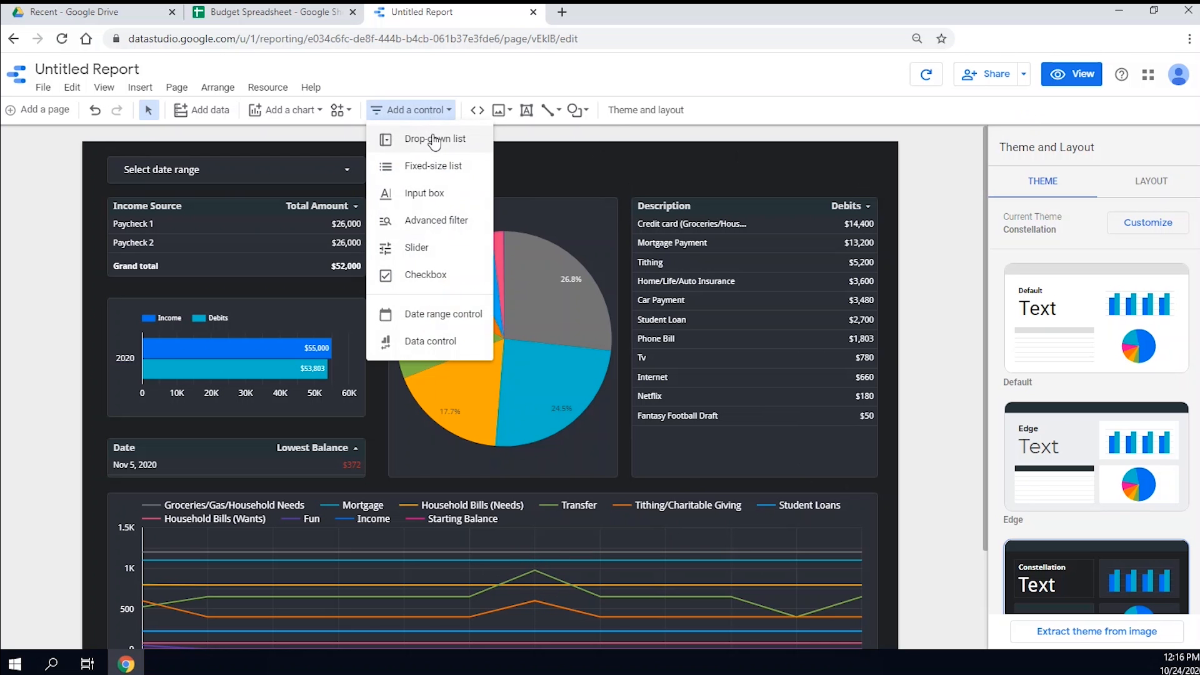
{"action": "left_click", "coordinate": [414, 137]}
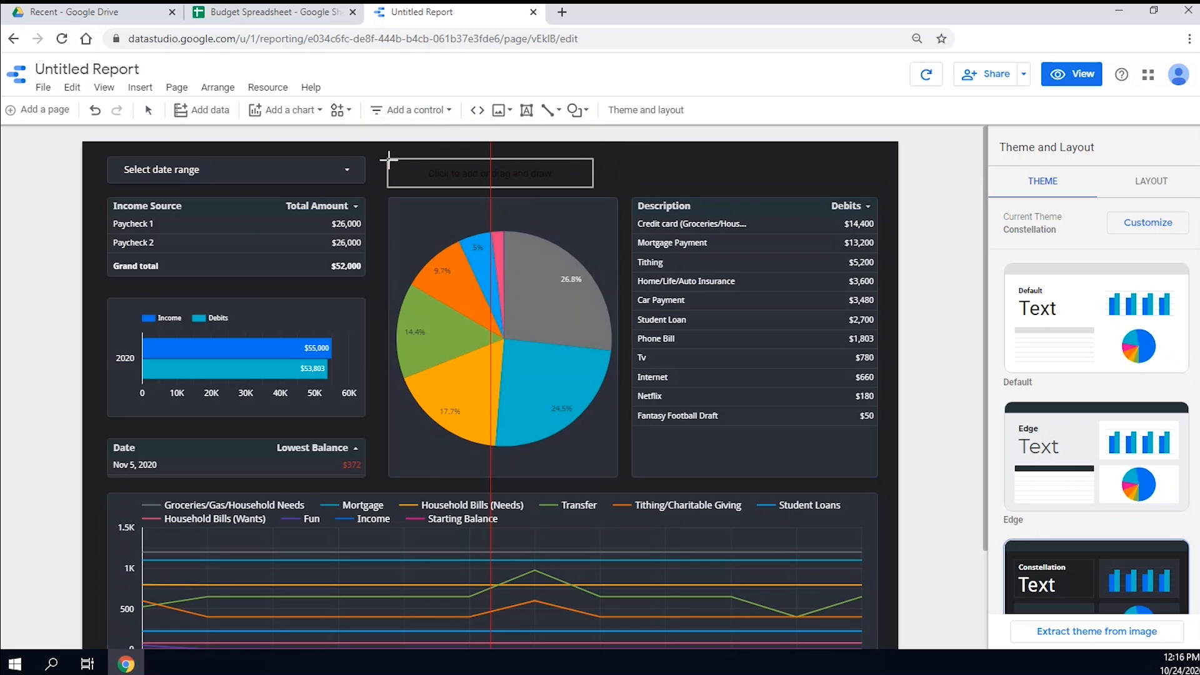
{"action": "left_click", "coordinate": [390, 160]}
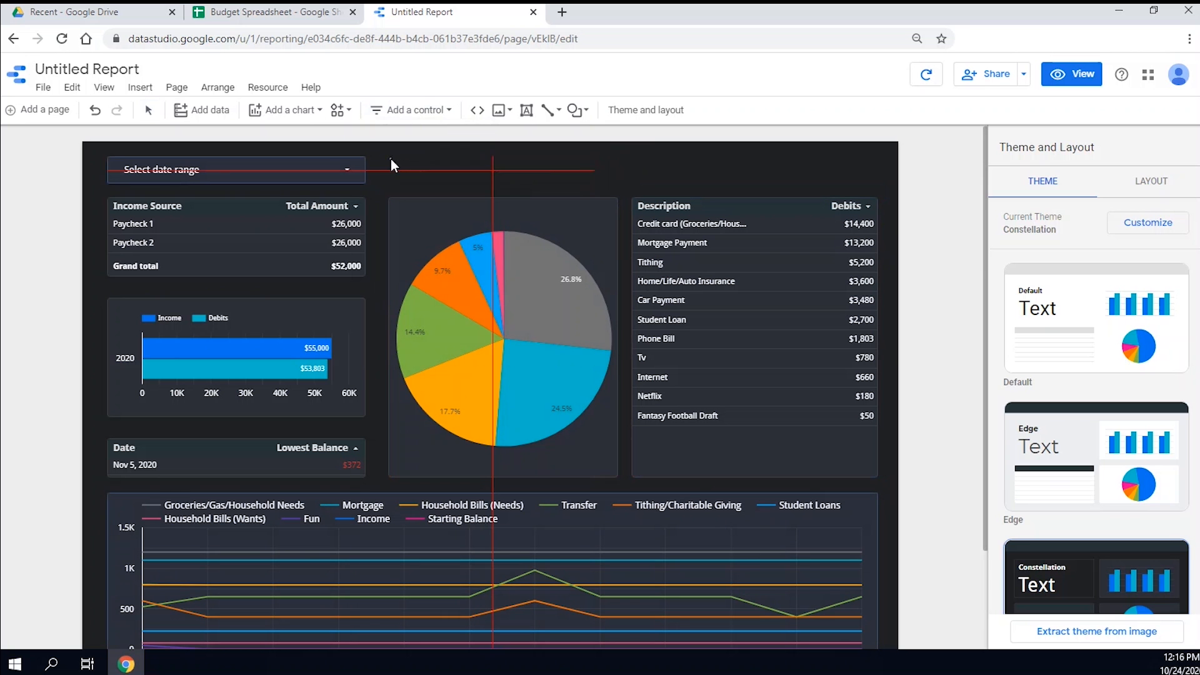
{"action": "left_click_drag", "start_coordinate": [589, 169], "coordinate": [613, 169]}
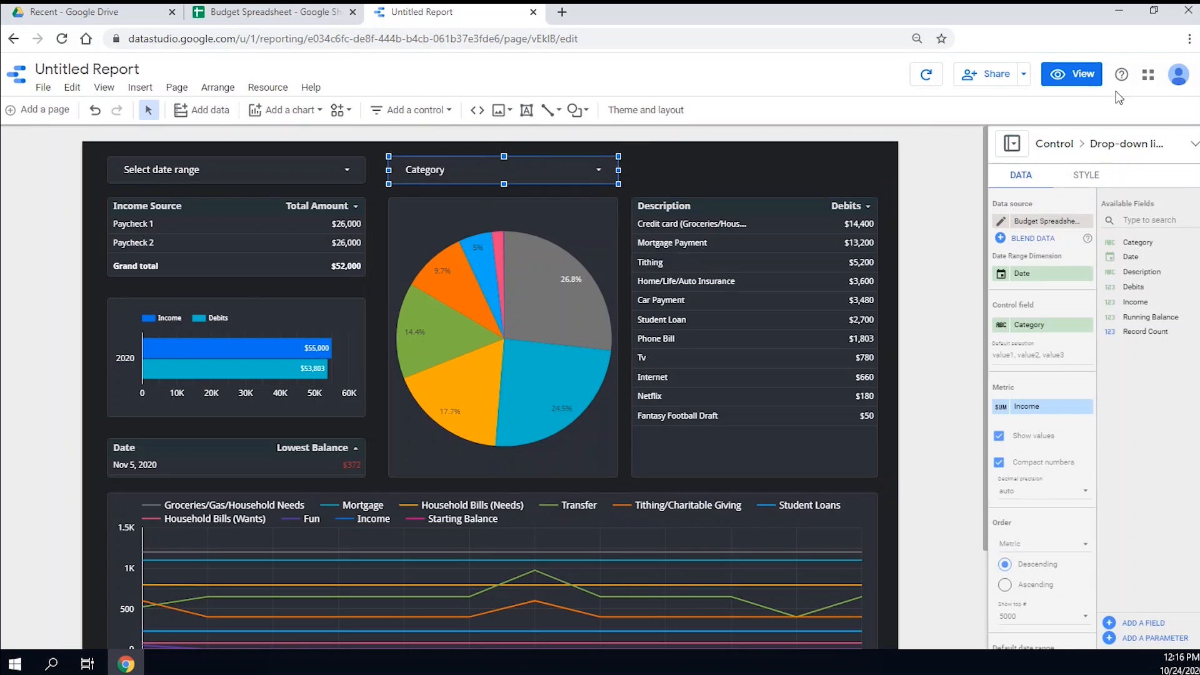
Preview the report filtered to only the Mortgage category and return to editing
{"action": "left_click", "coordinate": [1097, 78]}
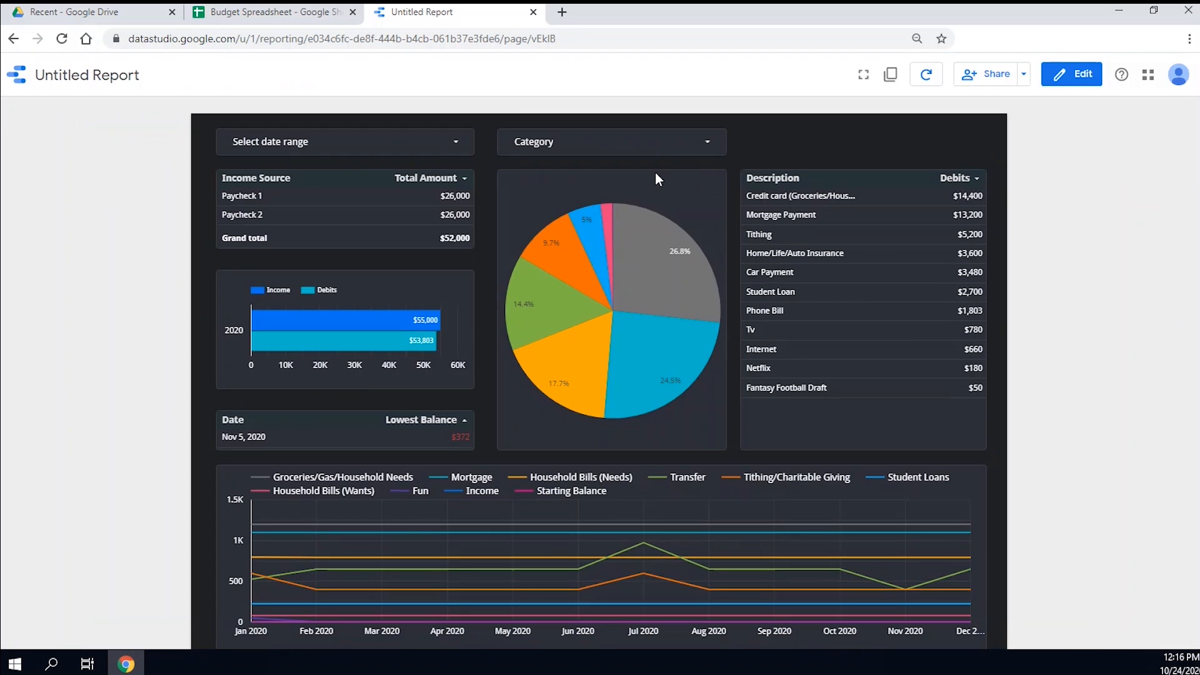
{"action": "left_click", "coordinate": [707, 142]}
{"action": "left_click", "coordinate": [697, 249]}
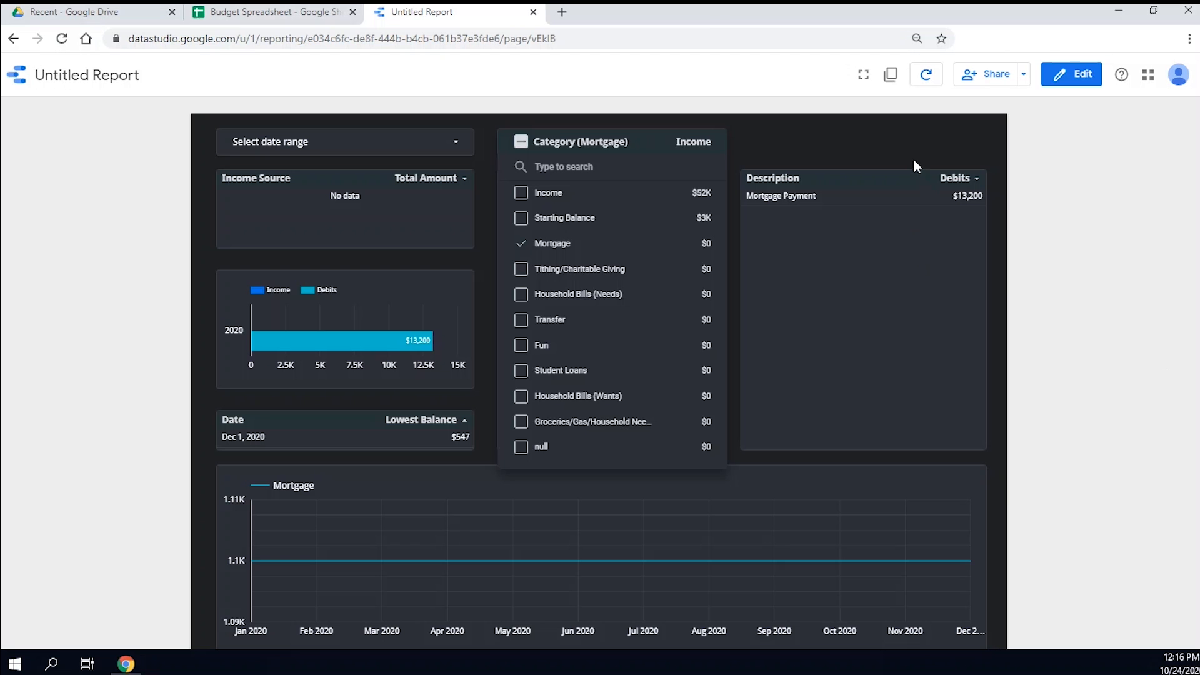
{"action": "left_click", "coordinate": [655, 476]}
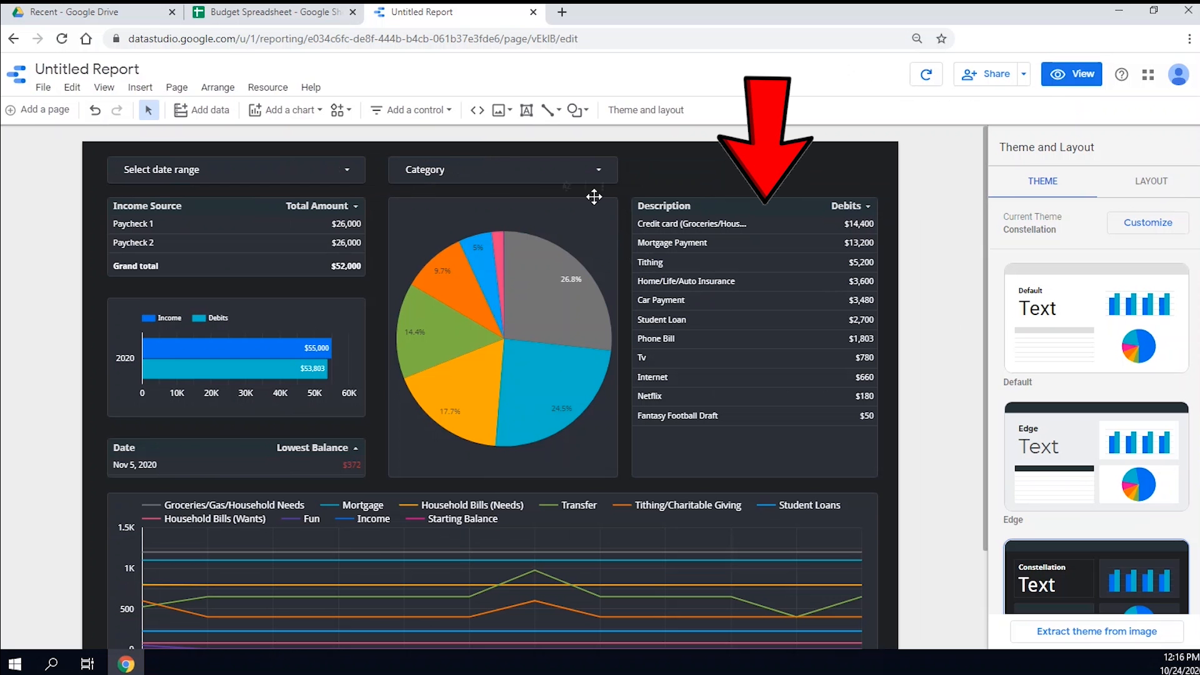
Switch the Category drop-down control to report-level and back to page-level
{"action": "left_click", "coordinate": [537, 167]}
{"action": "right_click", "coordinate": [538, 167]}
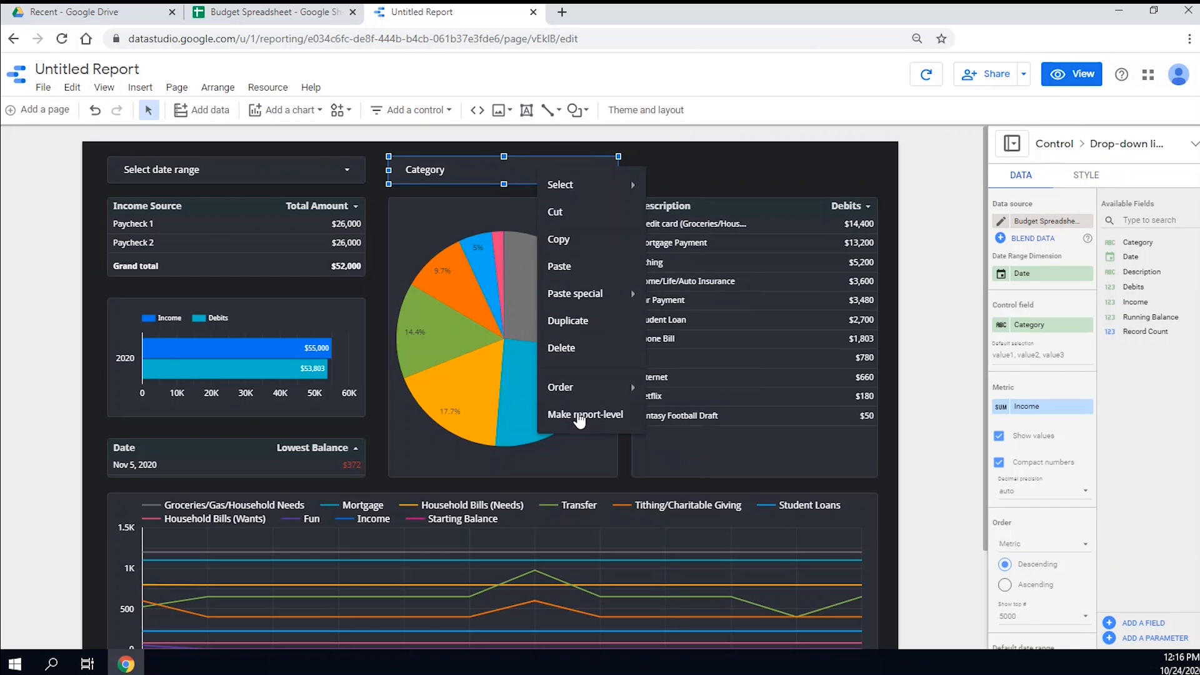
{"action": "left_click", "coordinate": [580, 415]}
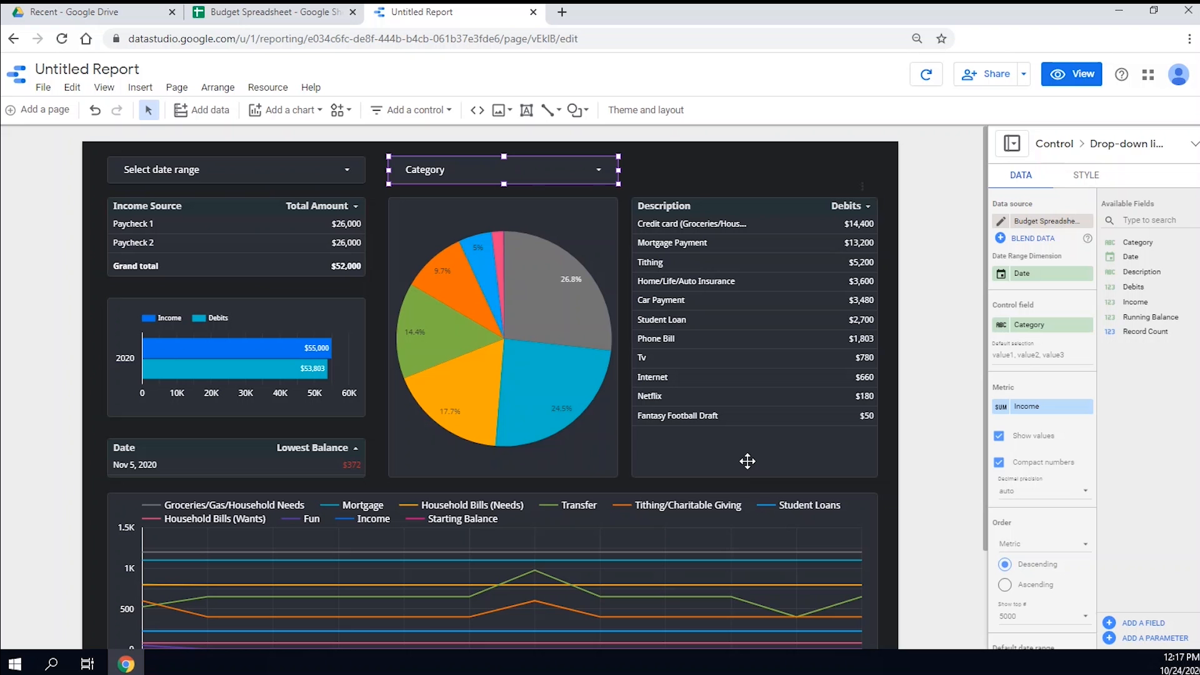
{"action": "right_click", "coordinate": [585, 172]}
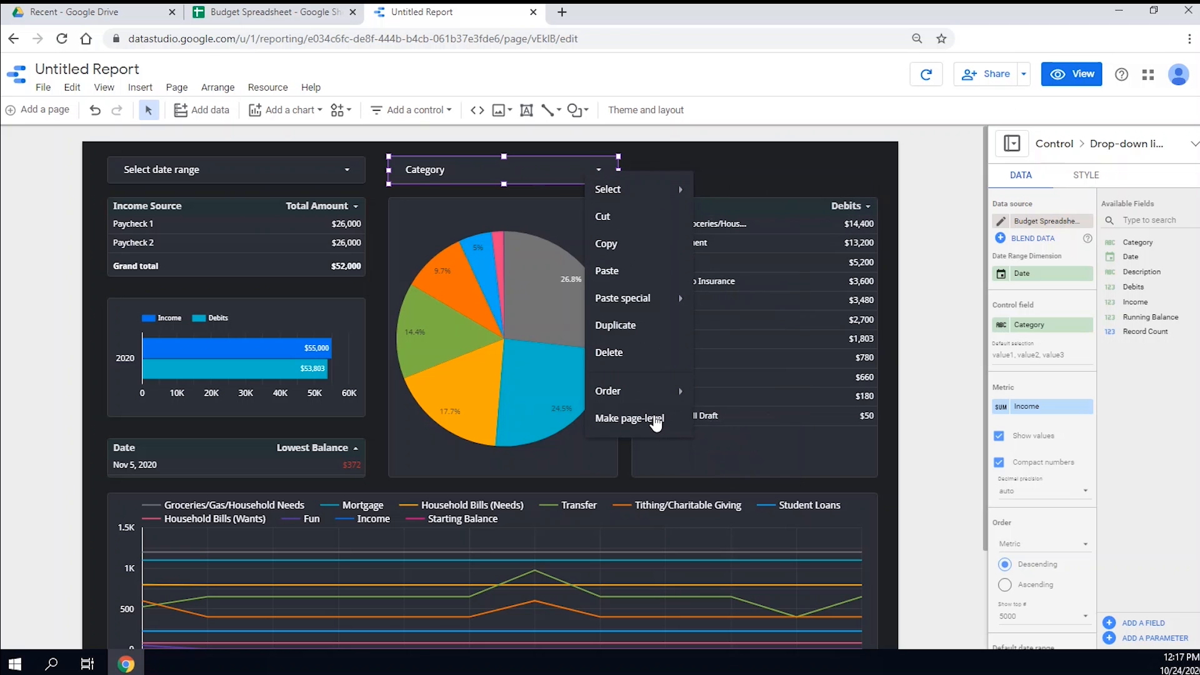
{"action": "left_click", "coordinate": [650, 419]}
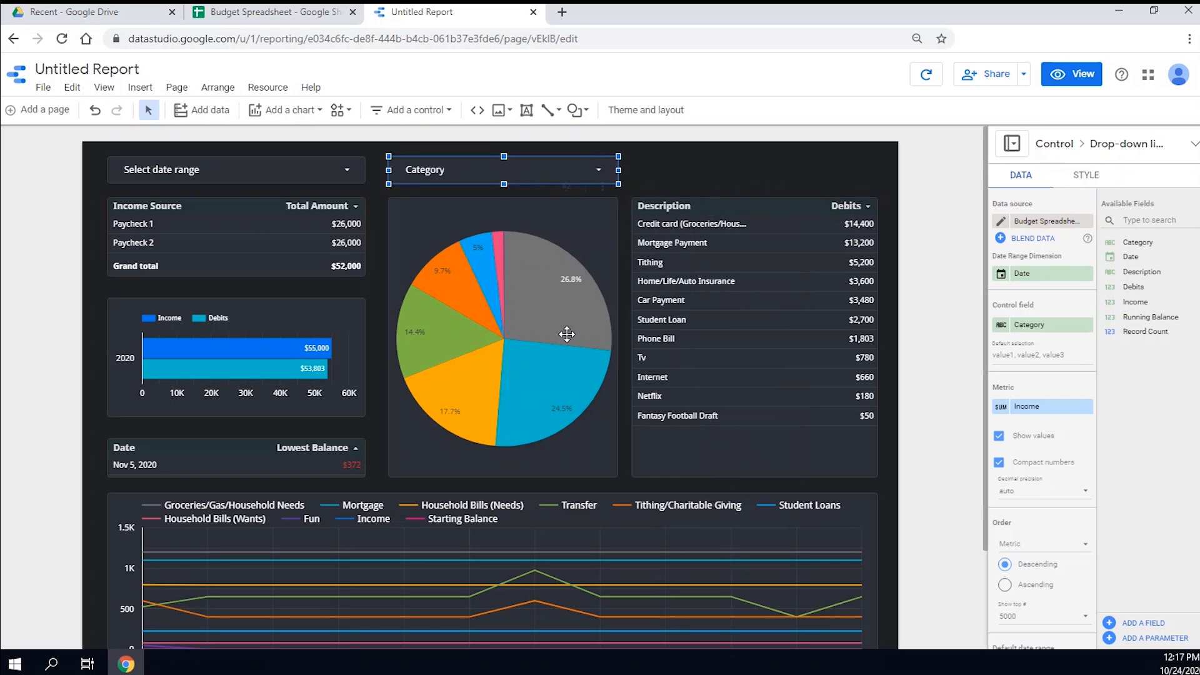
Make the Income Source table report-level
{"action": "right_click", "coordinate": [729, 272]}
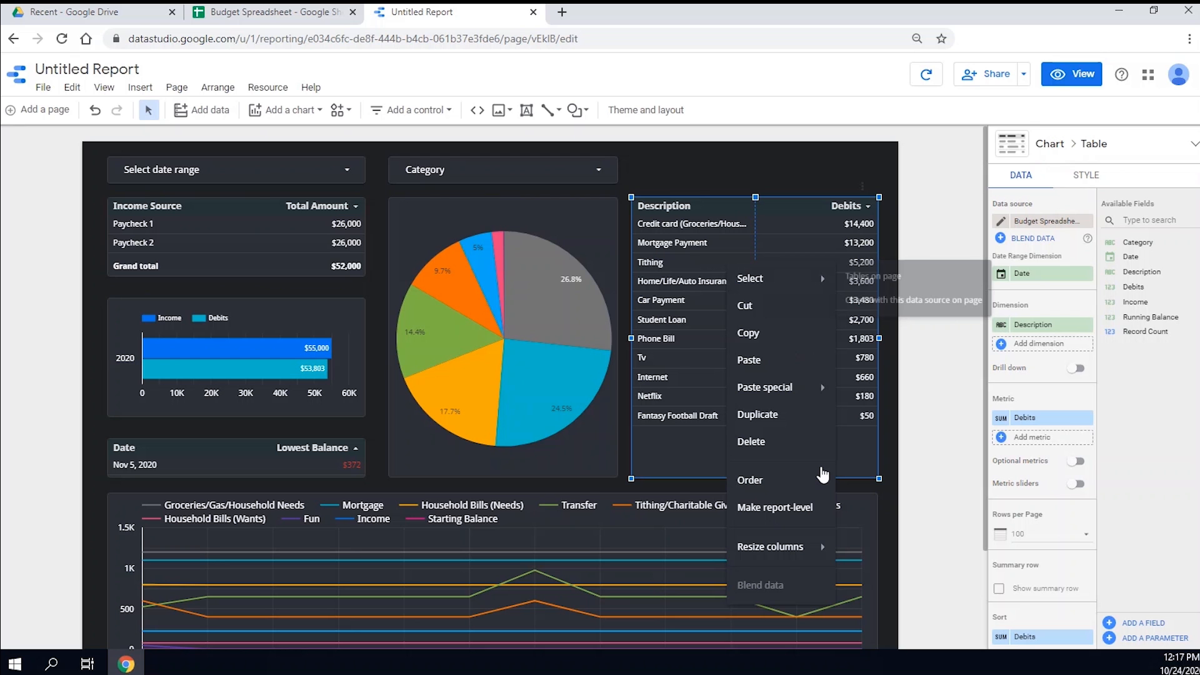
{"action": "left_click", "coordinate": [241, 235]}
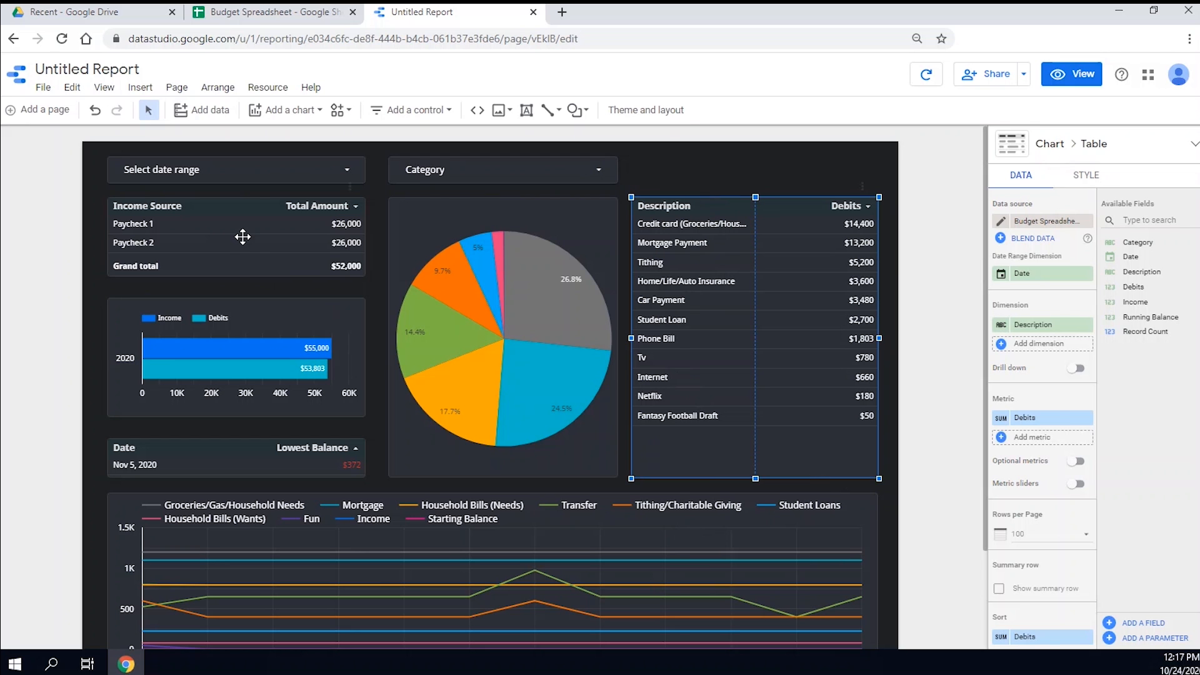
{"action": "left_click", "coordinate": [243, 235]}
{"action": "right_click", "coordinate": [242, 227]}
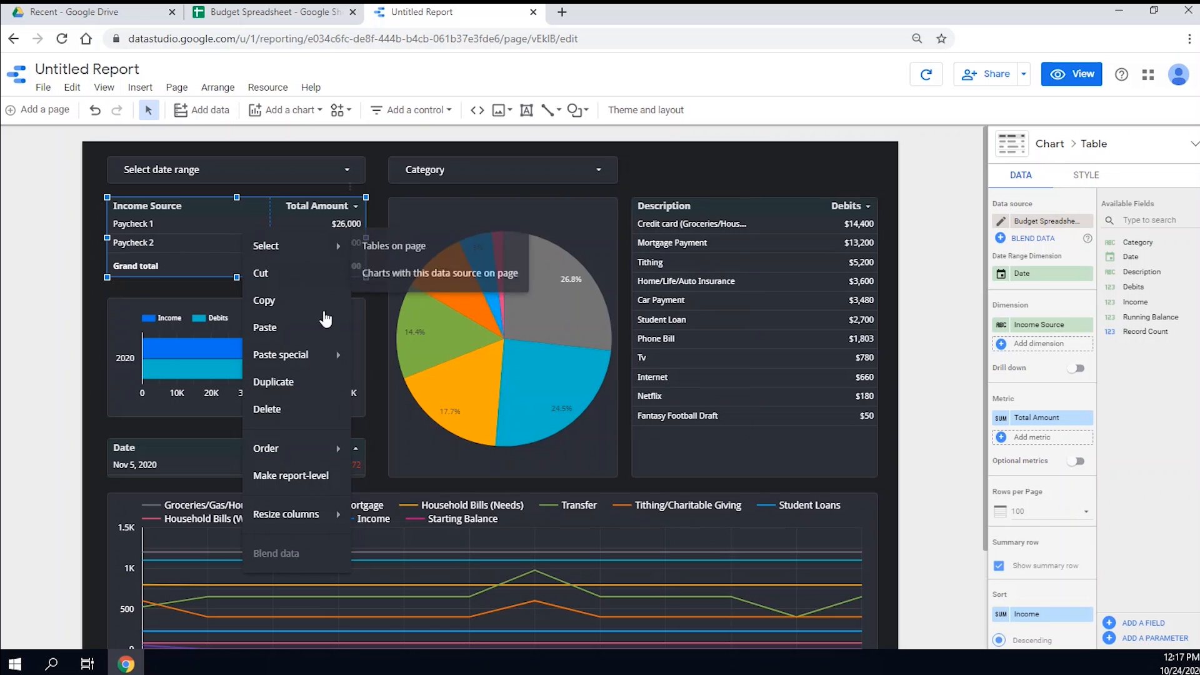
{"action": "left_click", "coordinate": [314, 479]}
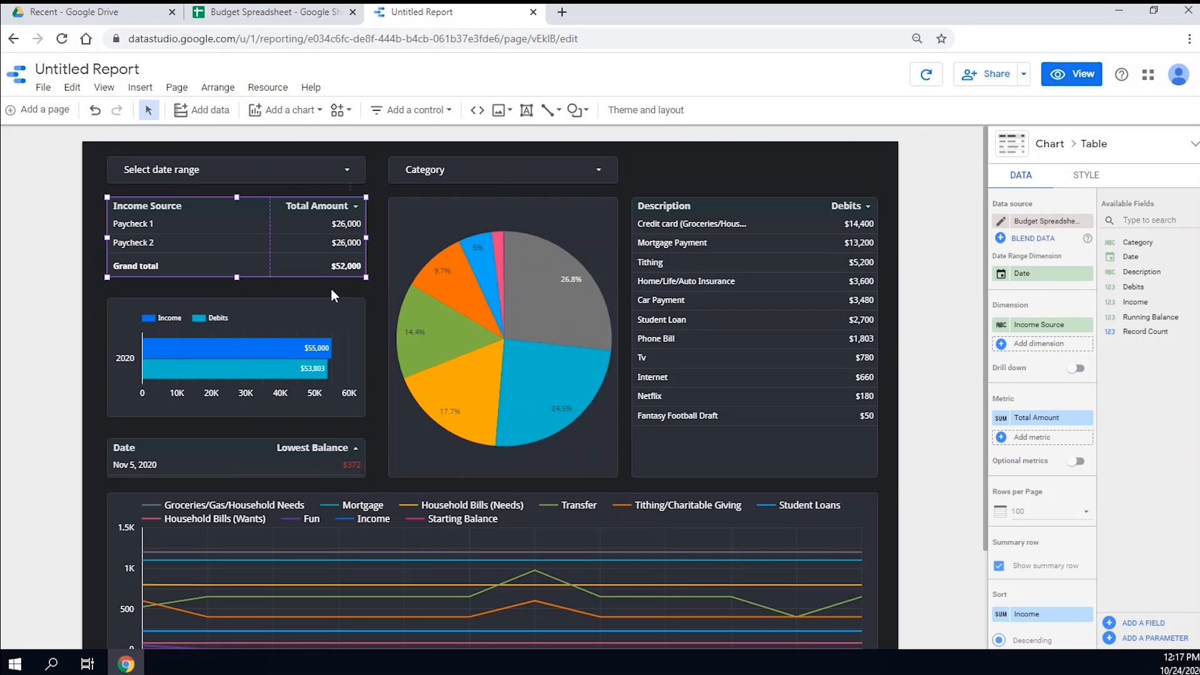
Make the Income and Debits bar chart and the pie chart report-level
{"action": "left_click", "coordinate": [309, 305]}
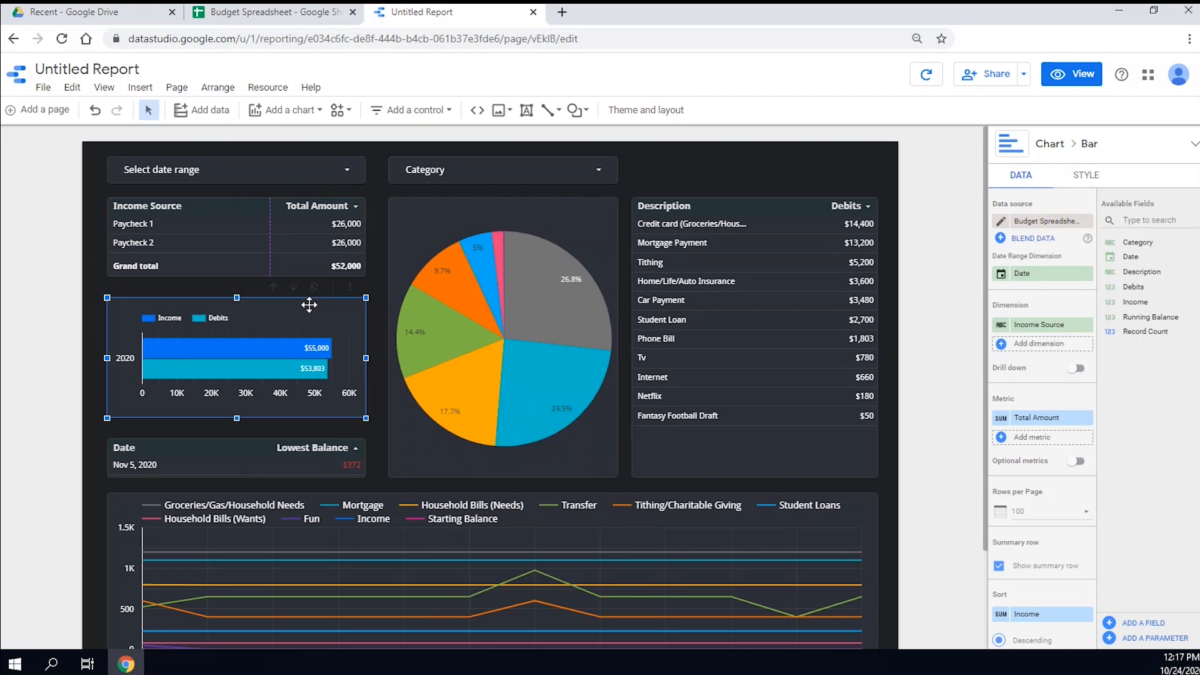
{"action": "right_click", "coordinate": [309, 304]}
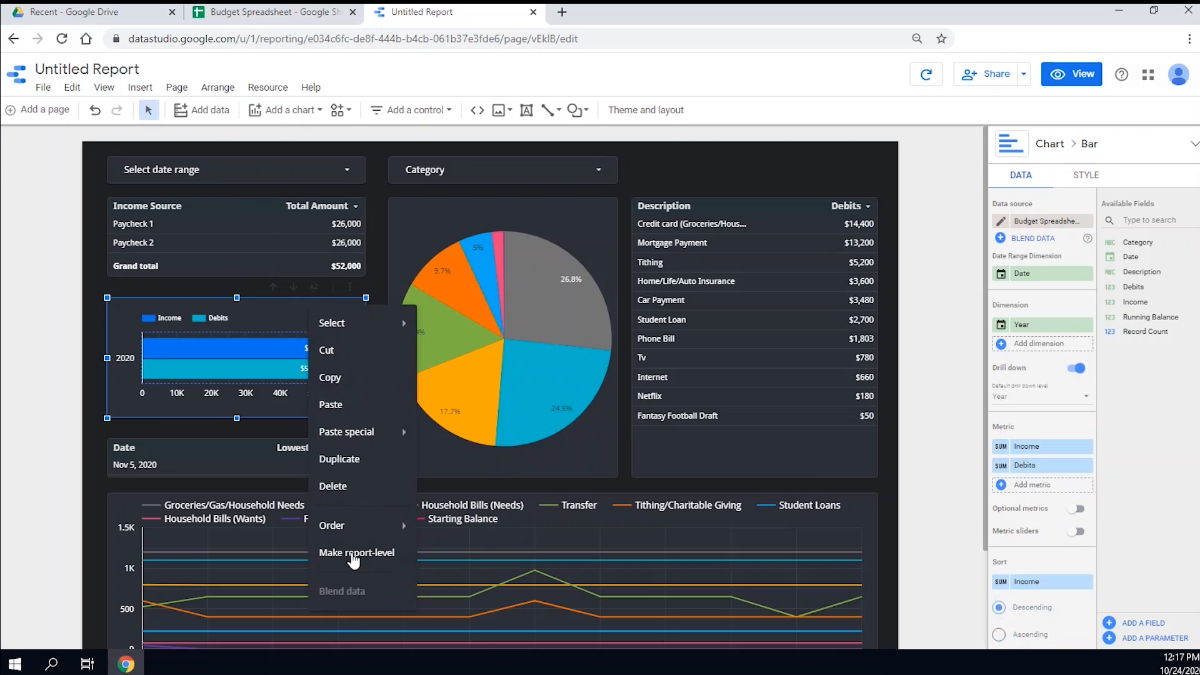
{"action": "left_click", "coordinate": [350, 552]}
{"action": "left_click", "coordinate": [415, 226]}
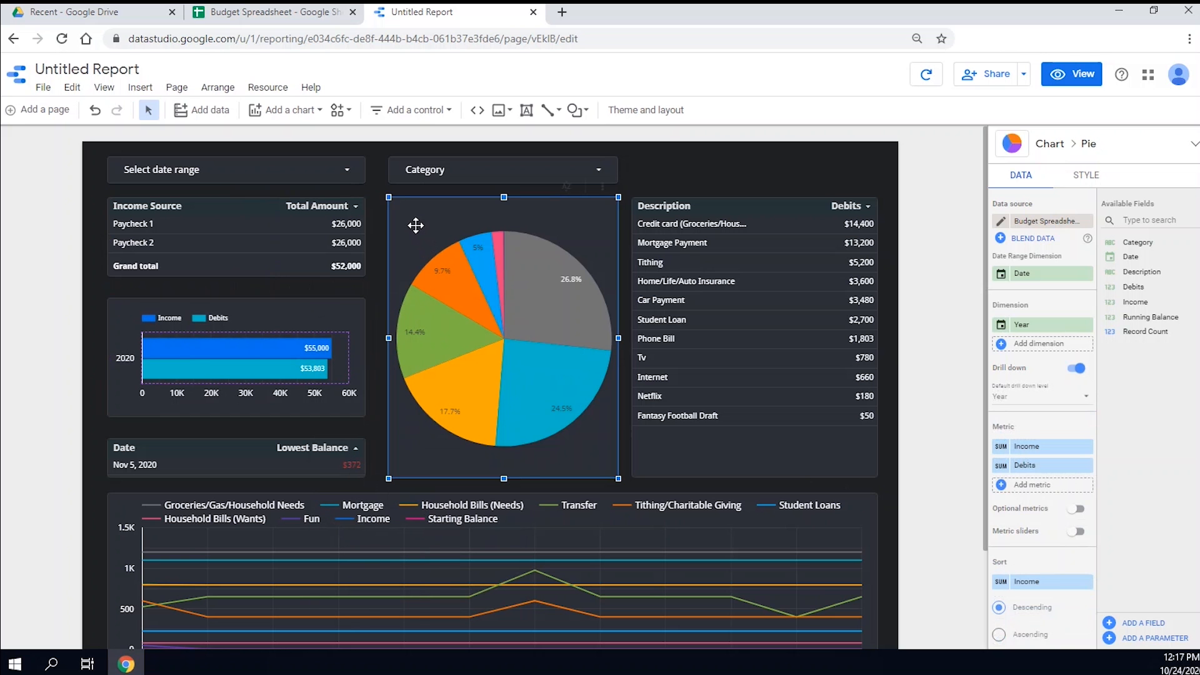
{"action": "right_click", "coordinate": [415, 230]}
{"action": "left_click", "coordinate": [457, 475]}
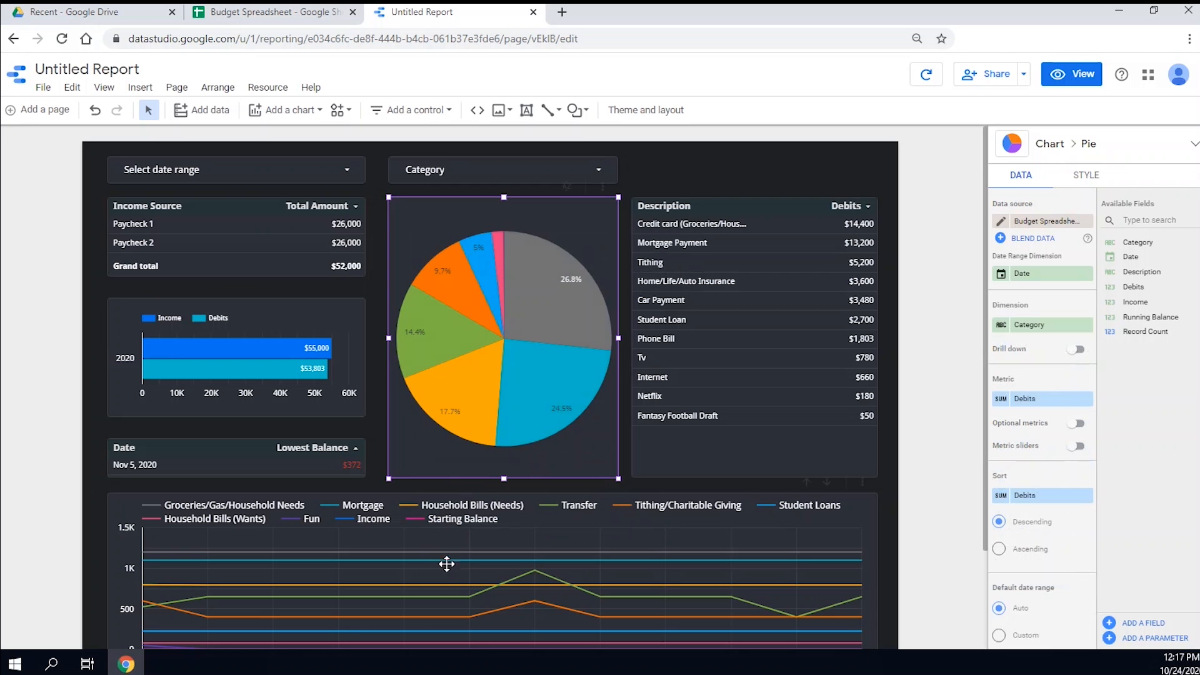
{"action": "left_click", "coordinate": [443, 546]}
{"action": "right_click", "coordinate": [442, 545]}
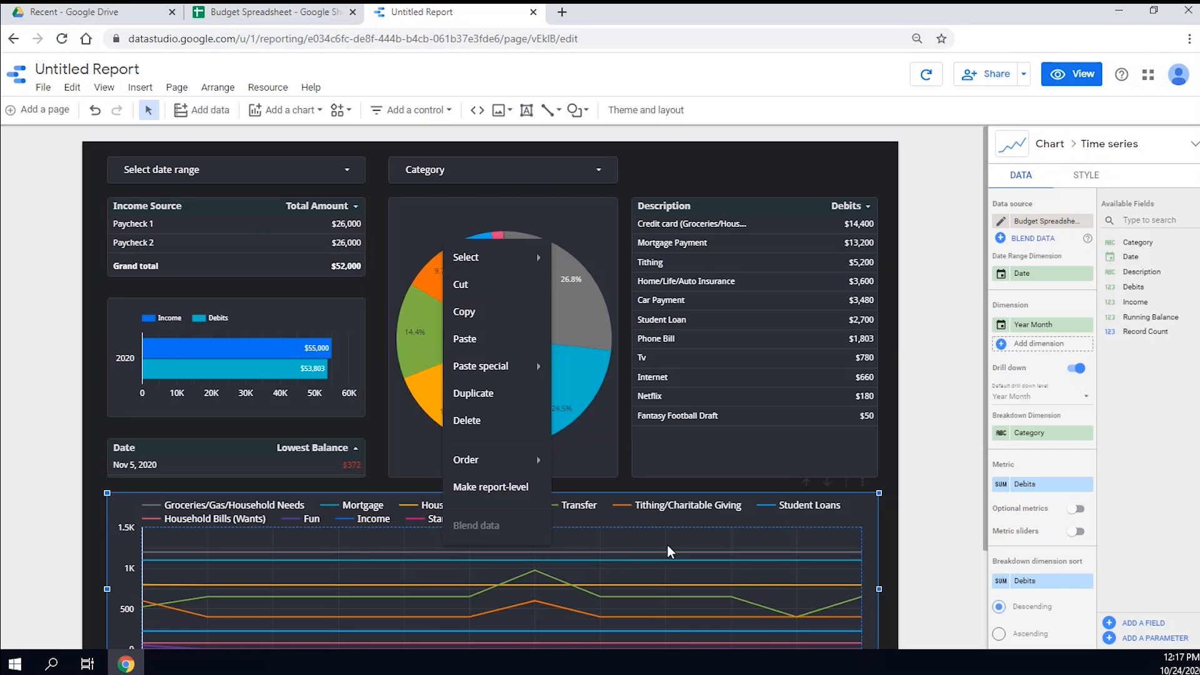
{"action": "left_click", "coordinate": [751, 153]}
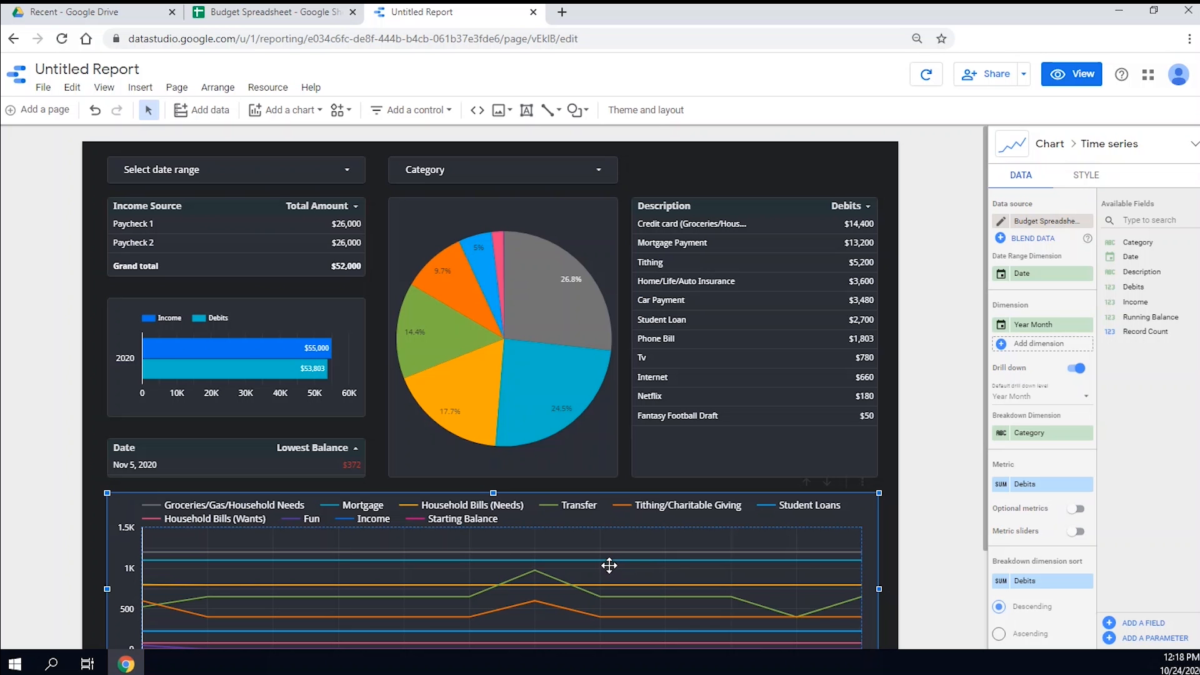
Preview the report and set its date range filter to Sep 1, 2020 - Sep 27, 2020
{"action": "left_click", "coordinate": [1071, 74]}
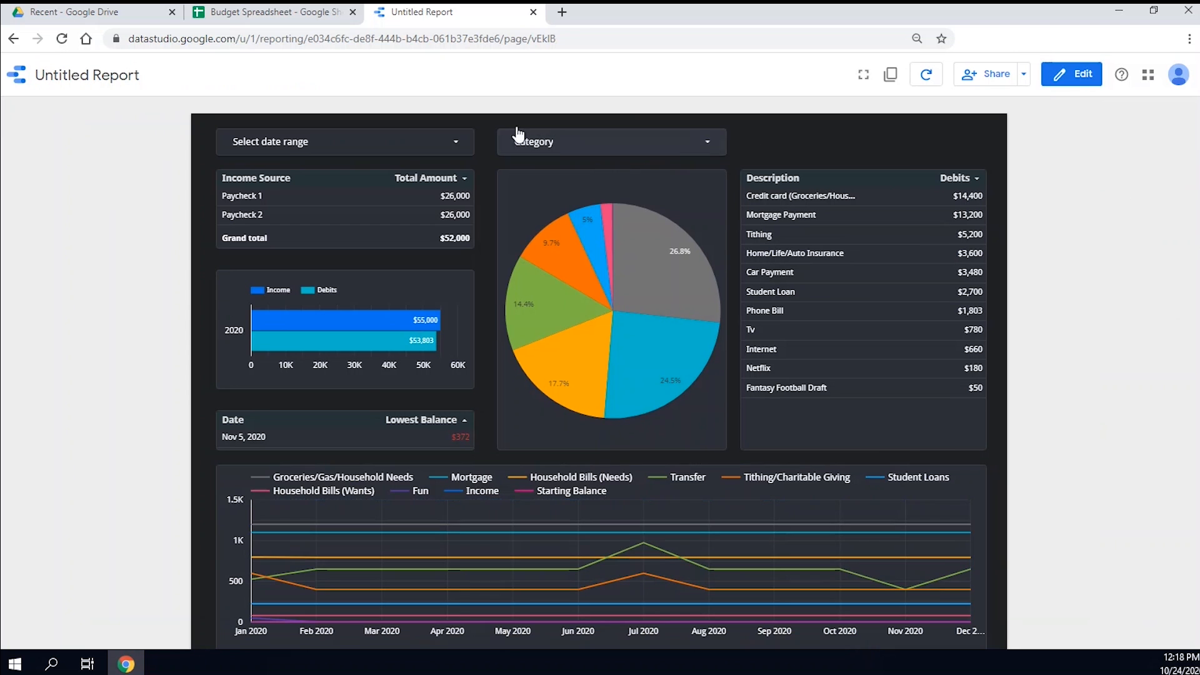
{"action": "left_click", "coordinate": [450, 145]}
{"action": "left_click", "coordinate": [175, 203]}
{"action": "left_click", "coordinate": [216, 231]}
{"action": "left_click", "coordinate": [335, 203]}
{"action": "left_click", "coordinate": [334, 307]}
{"action": "left_click", "coordinate": [435, 354]}
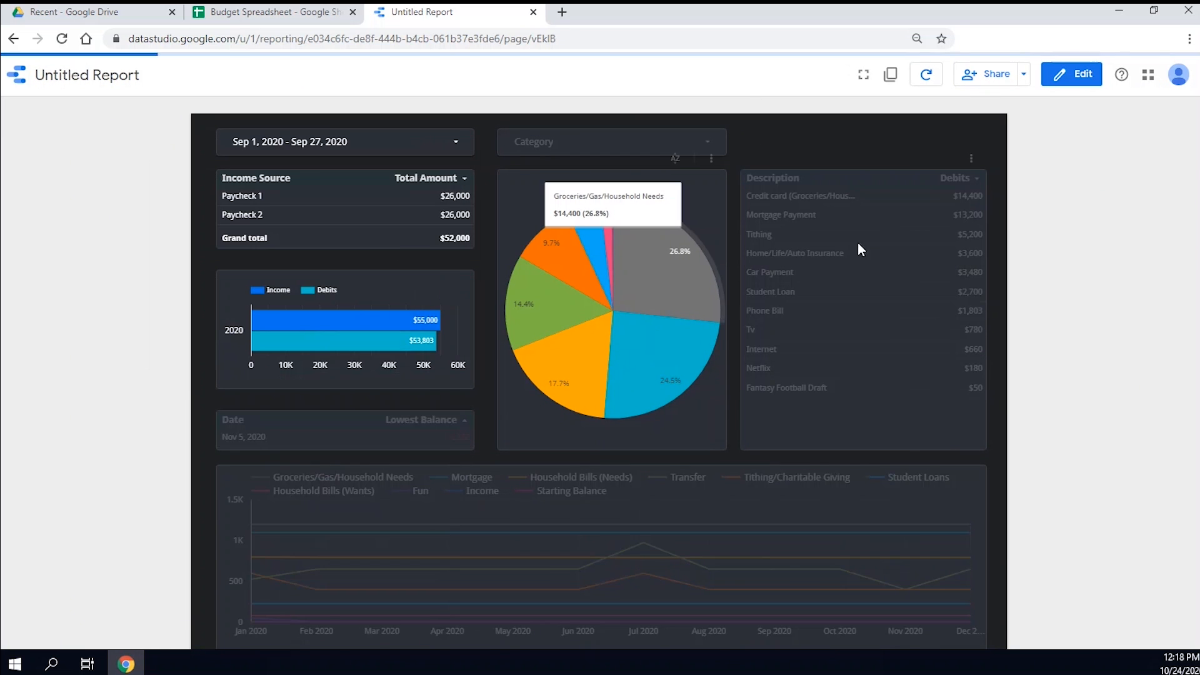
Filter the previewed report to only the Household Bills (Needs) category
{"action": "left_click", "coordinate": [710, 146]}
{"action": "left_click", "coordinate": [705, 222]}
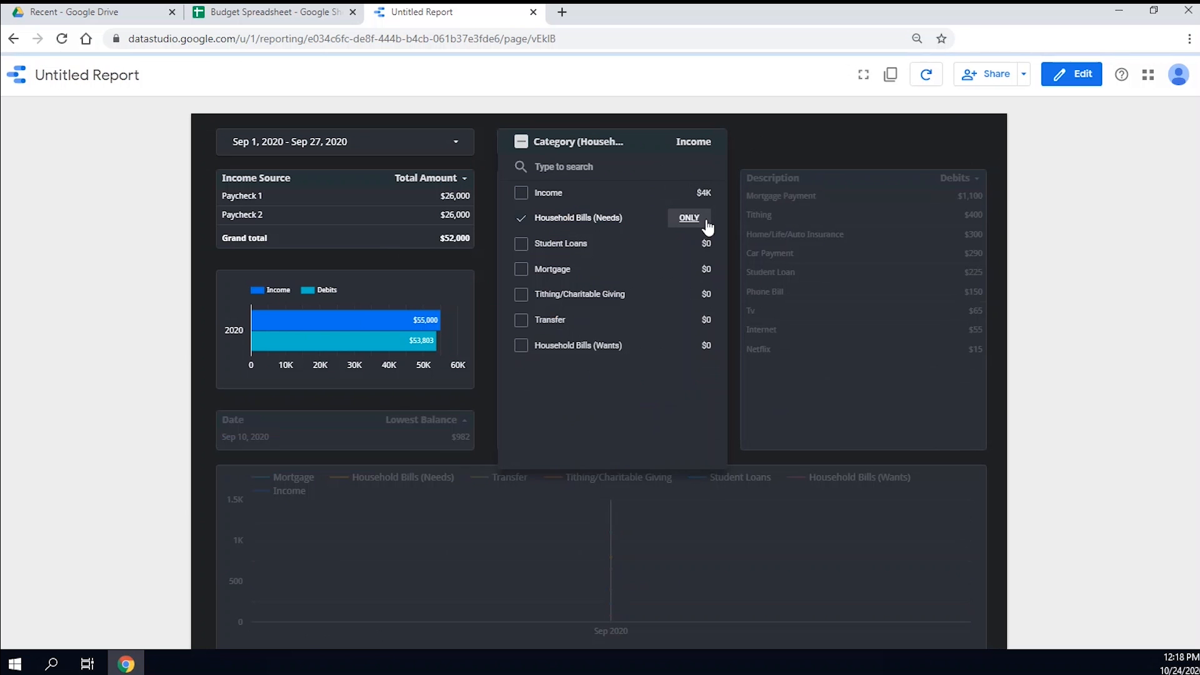
{"action": "left_click", "coordinate": [897, 355]}
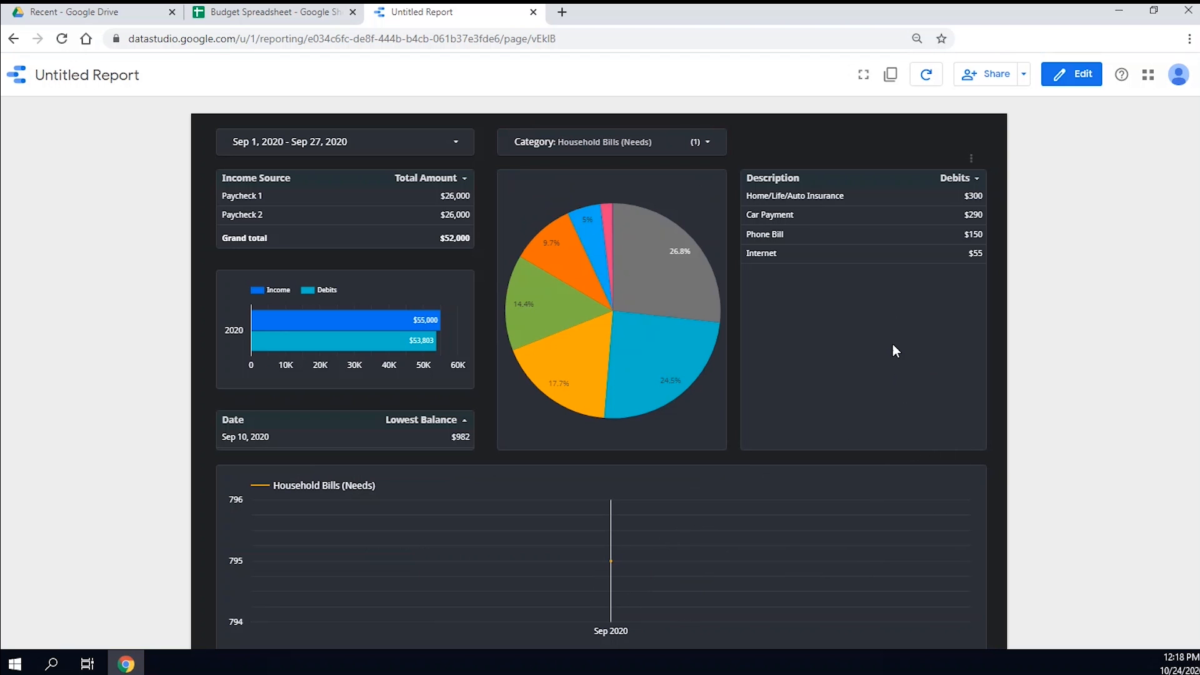
Set the previewed report's date range filter to This year
{"action": "mouse_move", "coordinate": [622, 564]}
{"action": "left_click", "coordinate": [458, 148]}
{"action": "left_click", "coordinate": [460, 151]}
{"action": "scroll", "coordinate": [468, 242], "scroll_direction": "down", "scroll_amount": 10}
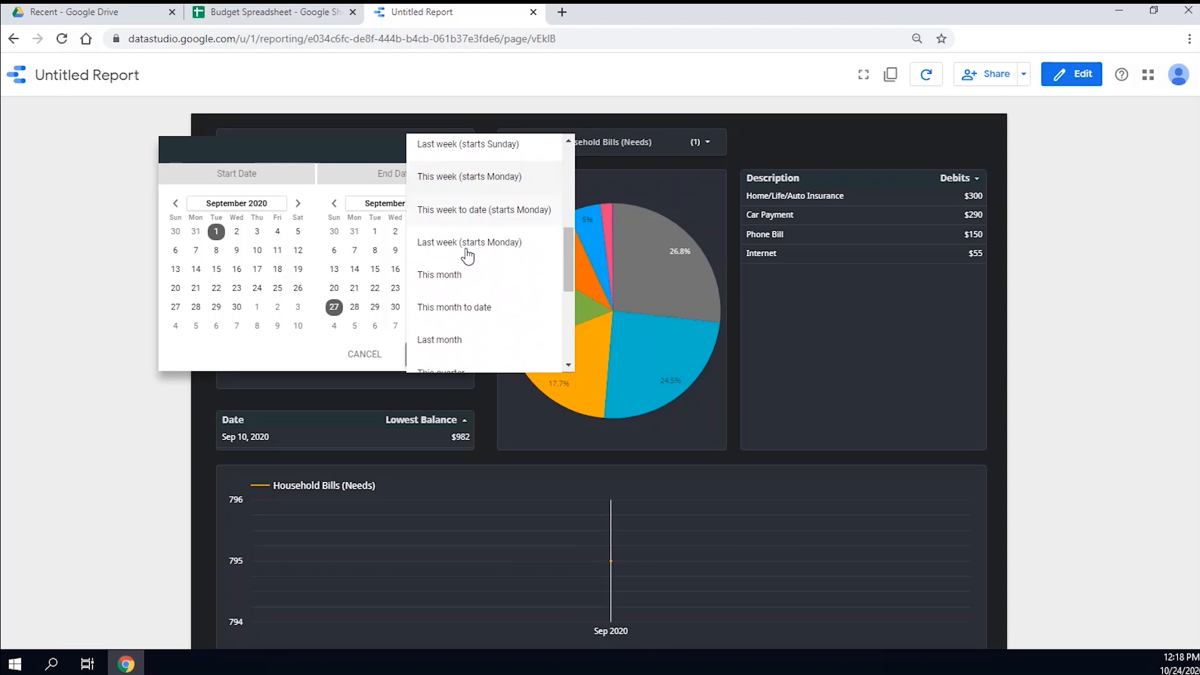
{"action": "left_click", "coordinate": [456, 241]}
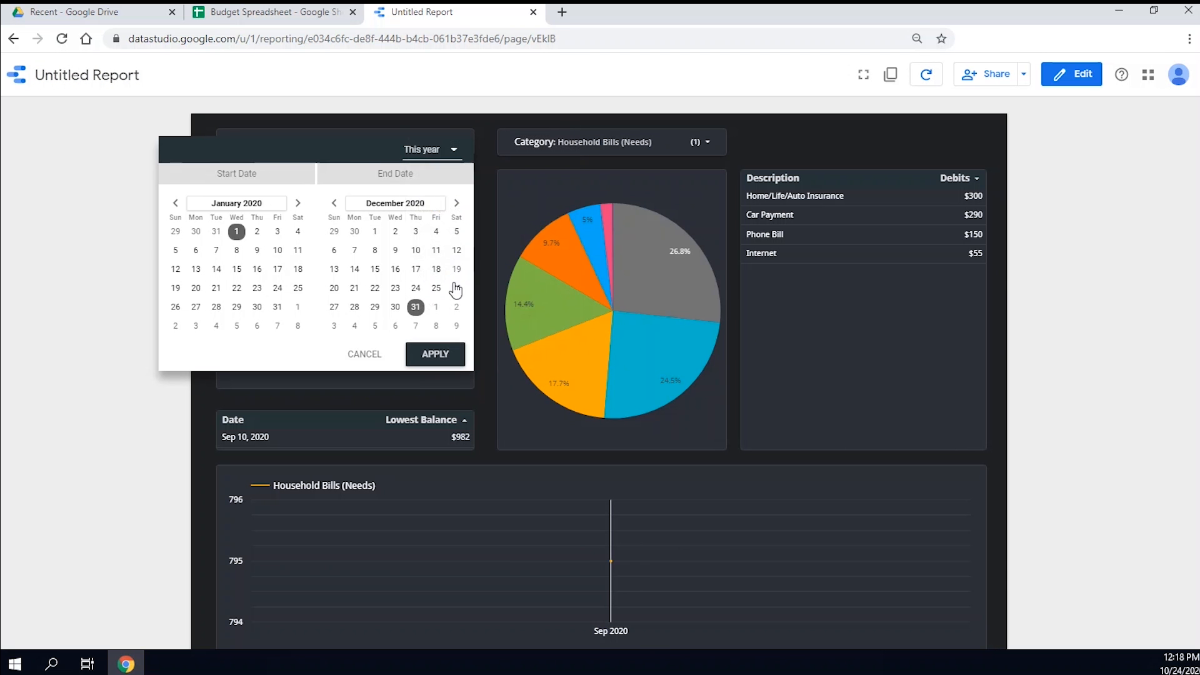
{"action": "left_click", "coordinate": [454, 355]}
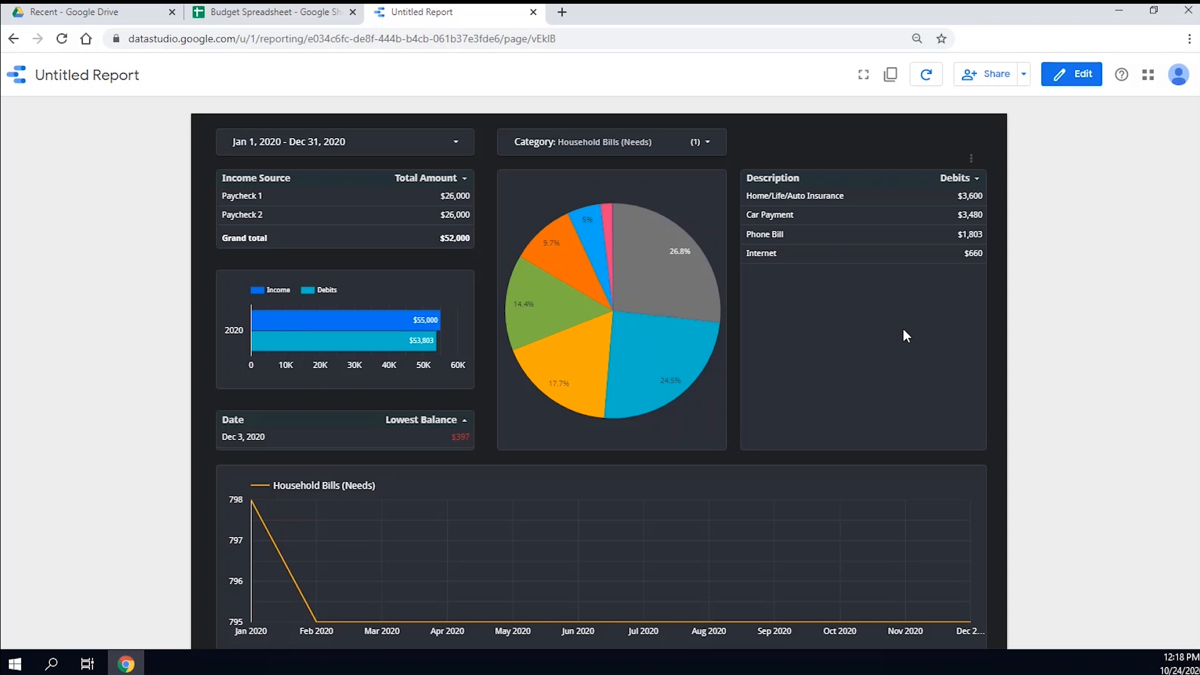
Return to editing and add a Description drop-down list control with the Debits metric above the Description table, matching the table's width
{"action": "left_click", "coordinate": [1063, 75]}
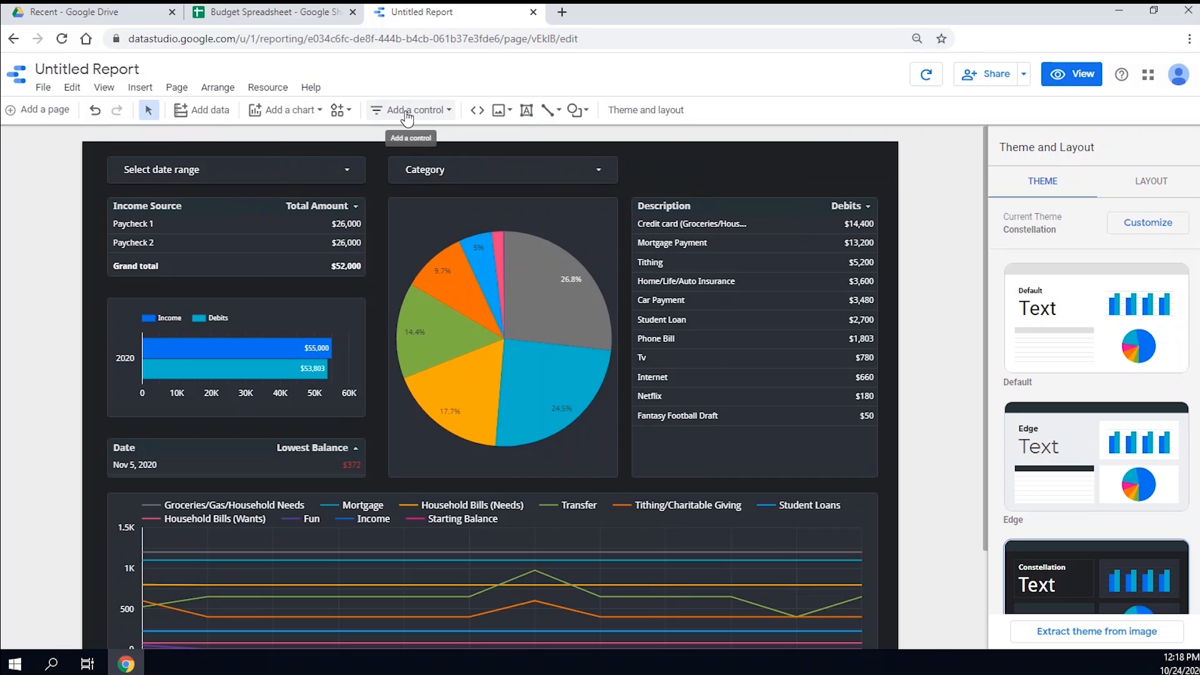
{"action": "left_click", "coordinate": [407, 112]}
{"action": "left_click", "coordinate": [425, 137]}
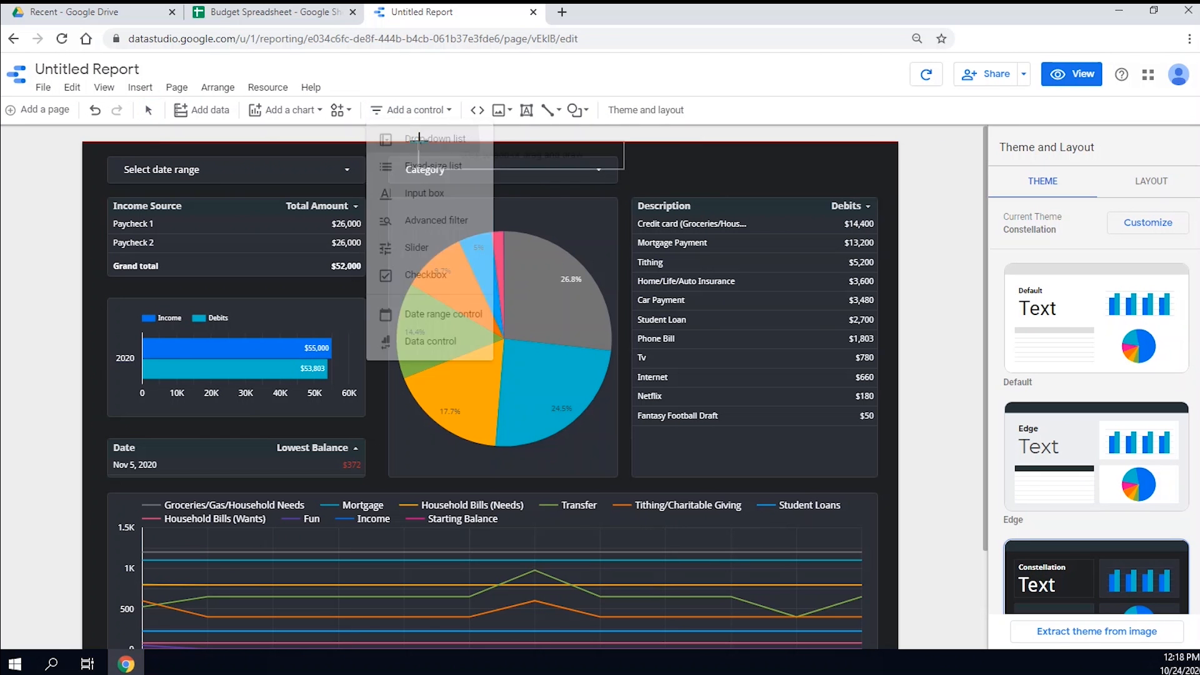
{"action": "left_click", "coordinate": [633, 158]}
{"action": "left_click_drag", "start_coordinate": [836, 171], "coordinate": [879, 171]}
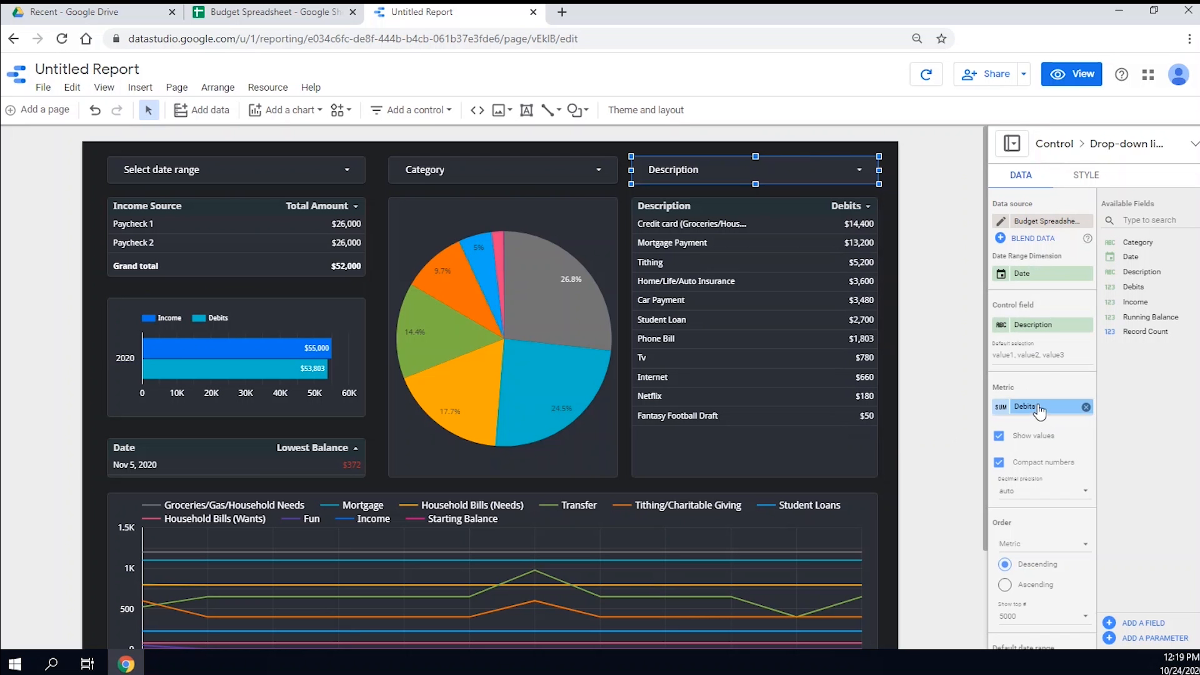
{"action": "right_click", "coordinate": [778, 178]}
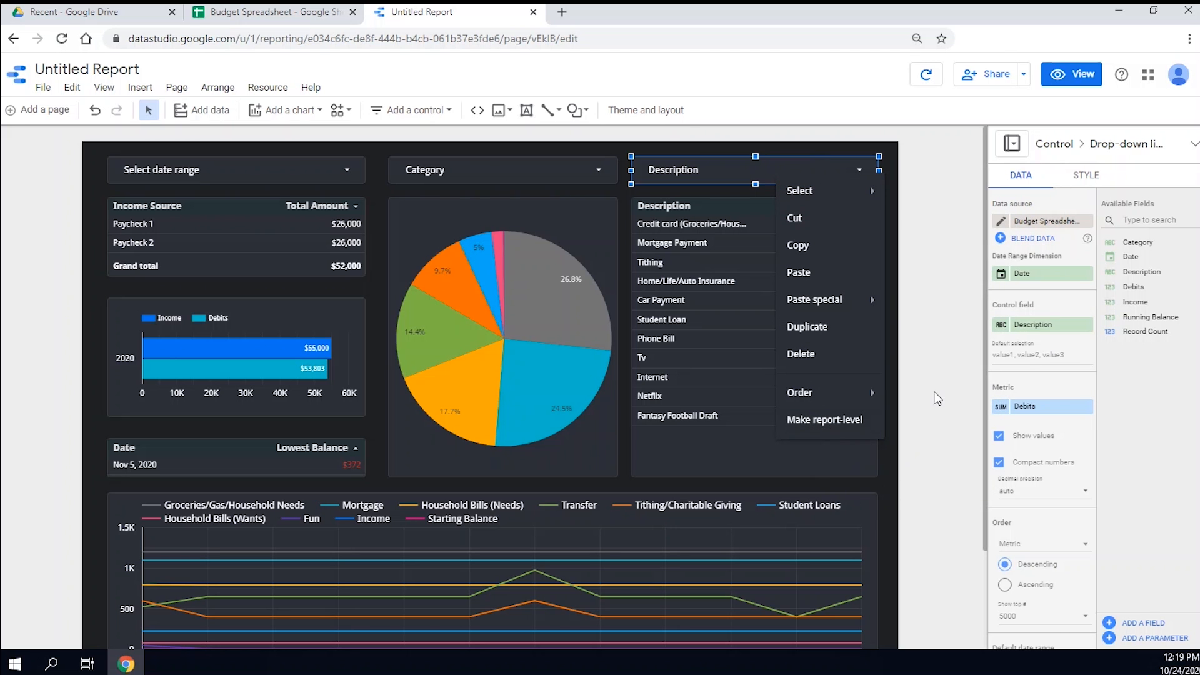
{"action": "left_click", "coordinate": [932, 382]}
{"action": "left_click", "coordinate": [934, 334]}
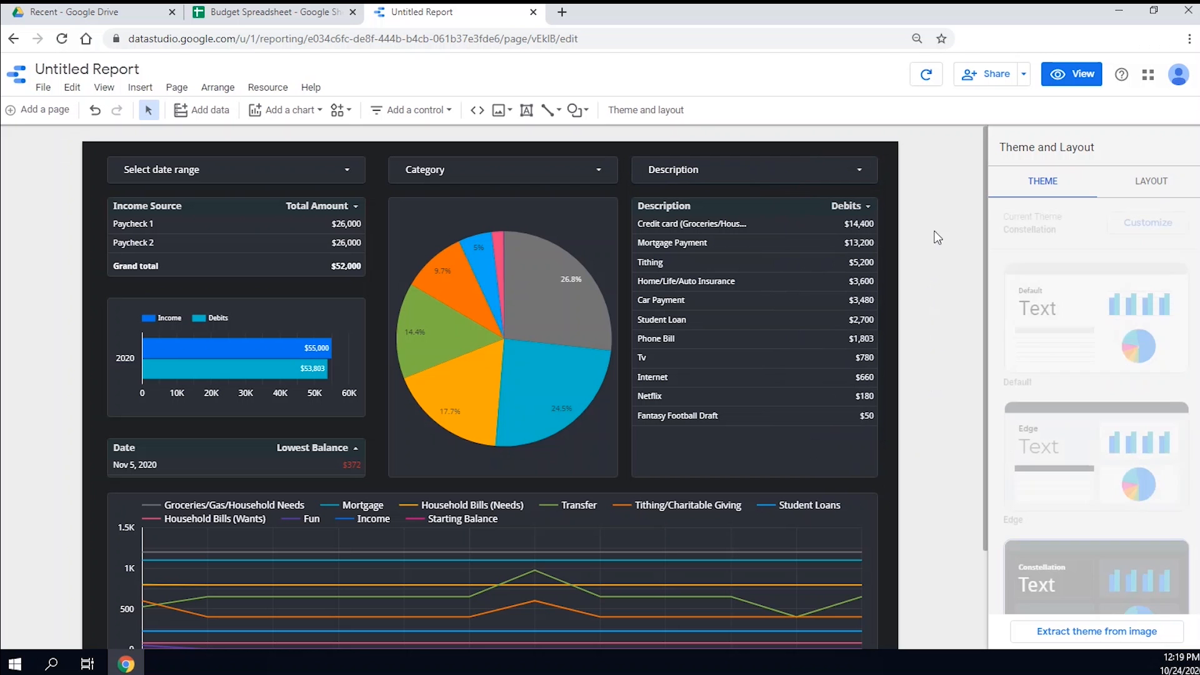
Preview the report and filter it to only the Household Bills (Needs) category
{"action": "left_click", "coordinate": [1084, 77]}
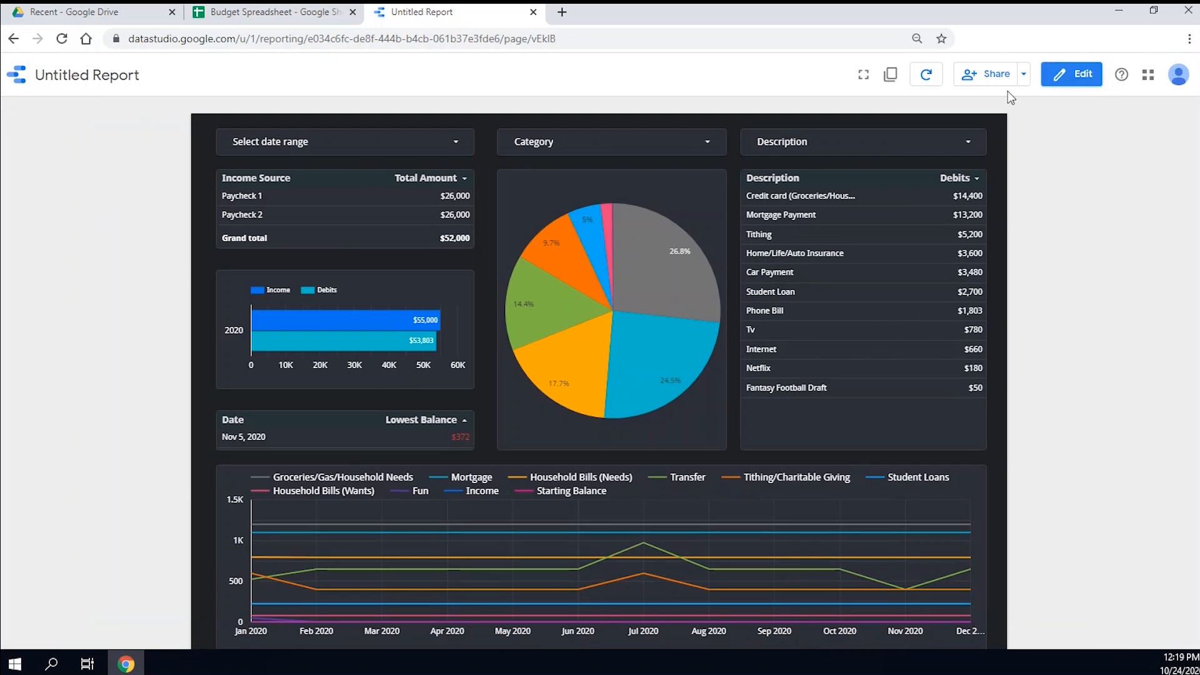
{"action": "left_click", "coordinate": [458, 147]}
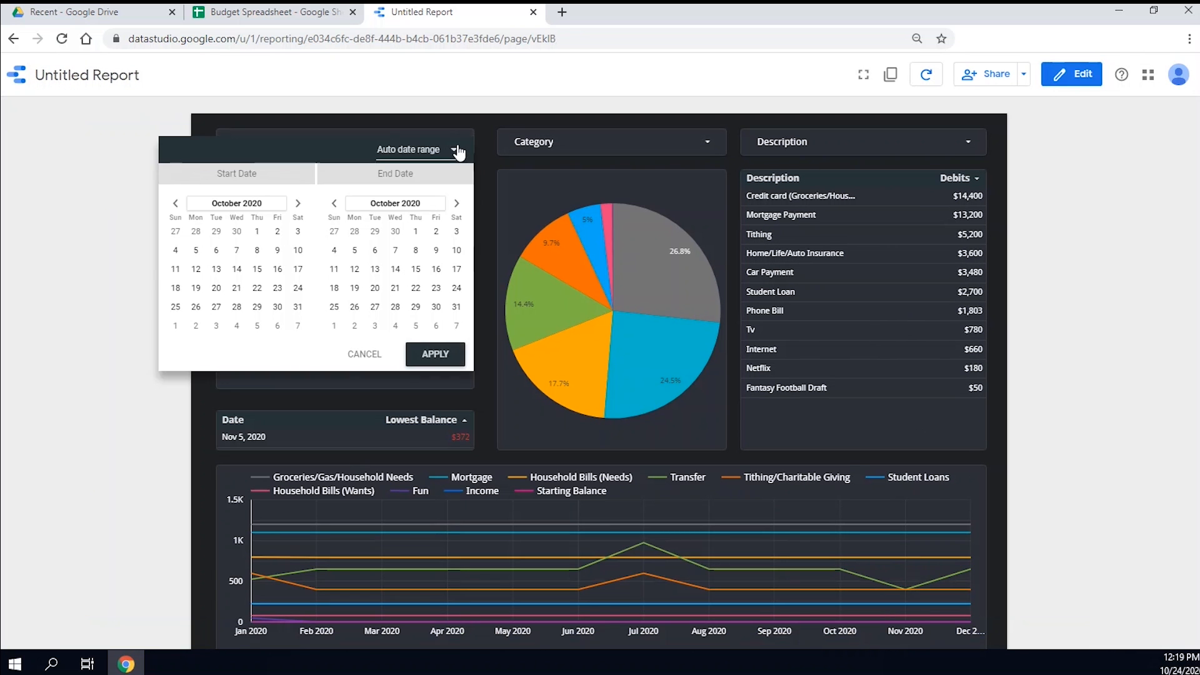
{"action": "left_click", "coordinate": [471, 119]}
{"action": "left_click", "coordinate": [706, 149]}
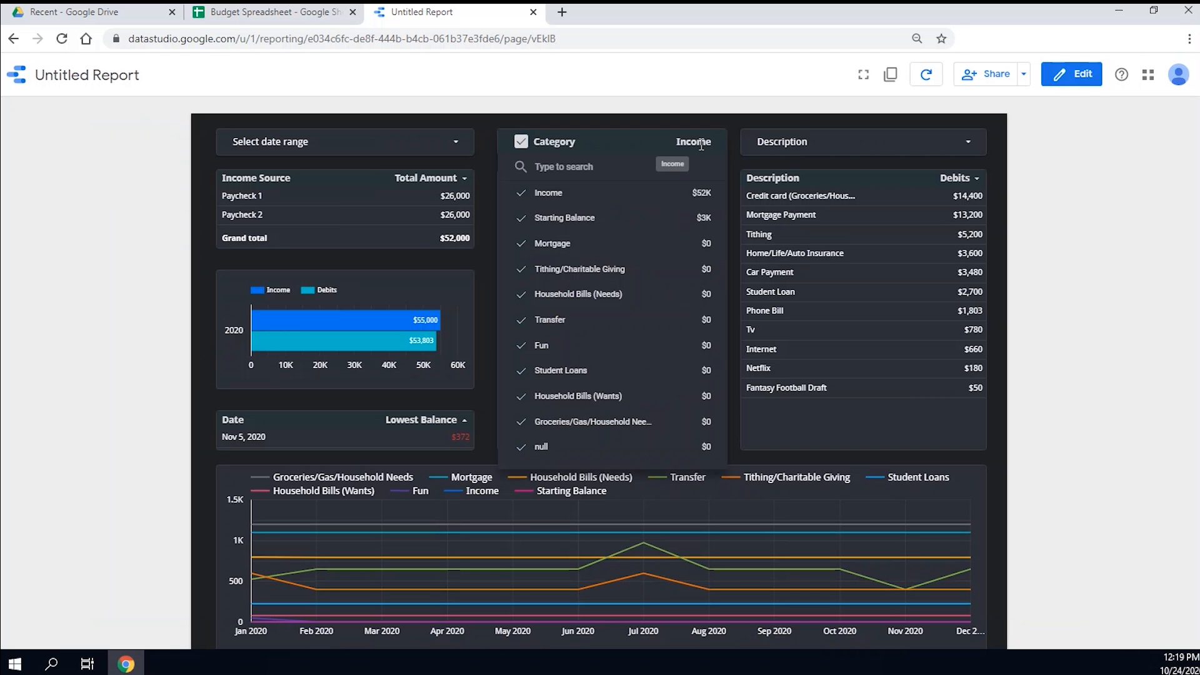
{"action": "left_click", "coordinate": [691, 294]}
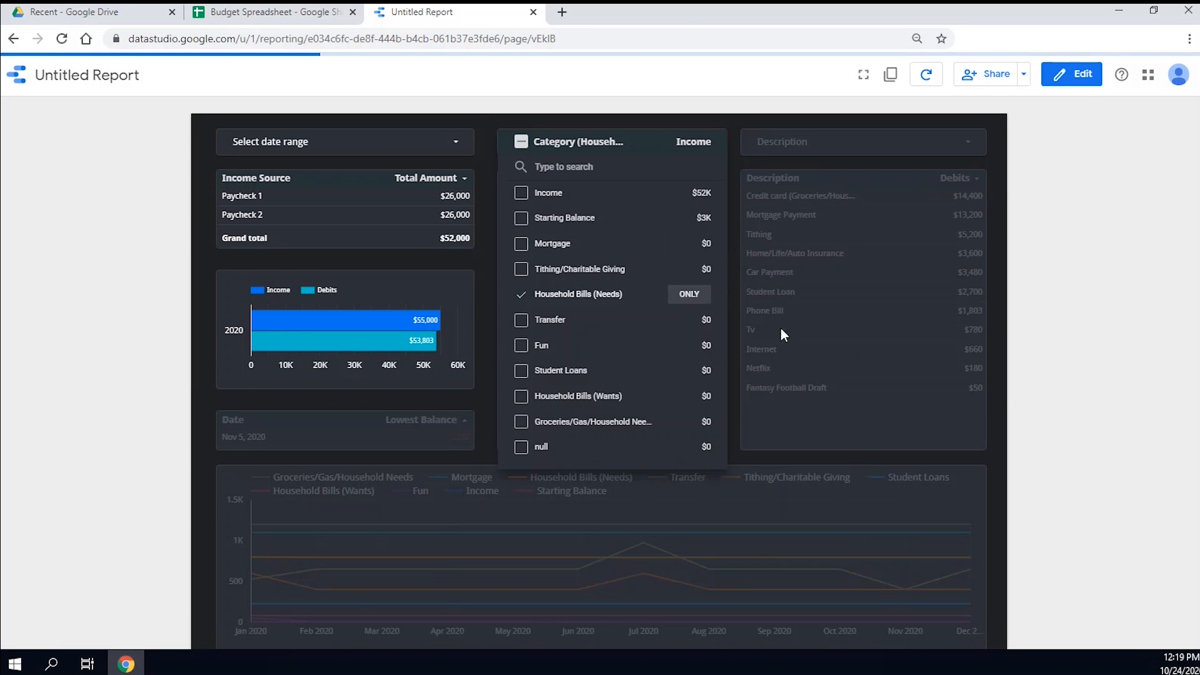
{"action": "left_click", "coordinate": [1038, 284]}
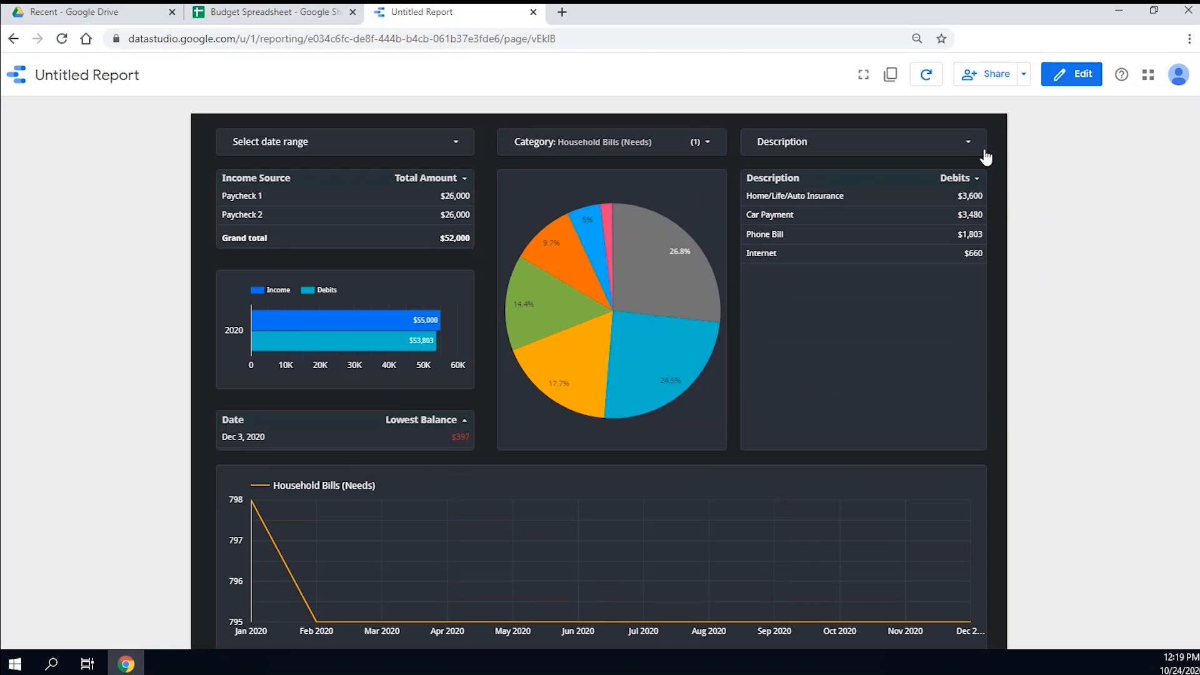
Filter the previewed report's Description control to only Phone Bill
{"action": "left_click", "coordinate": [970, 142]}
{"action": "left_click", "coordinate": [949, 248]}
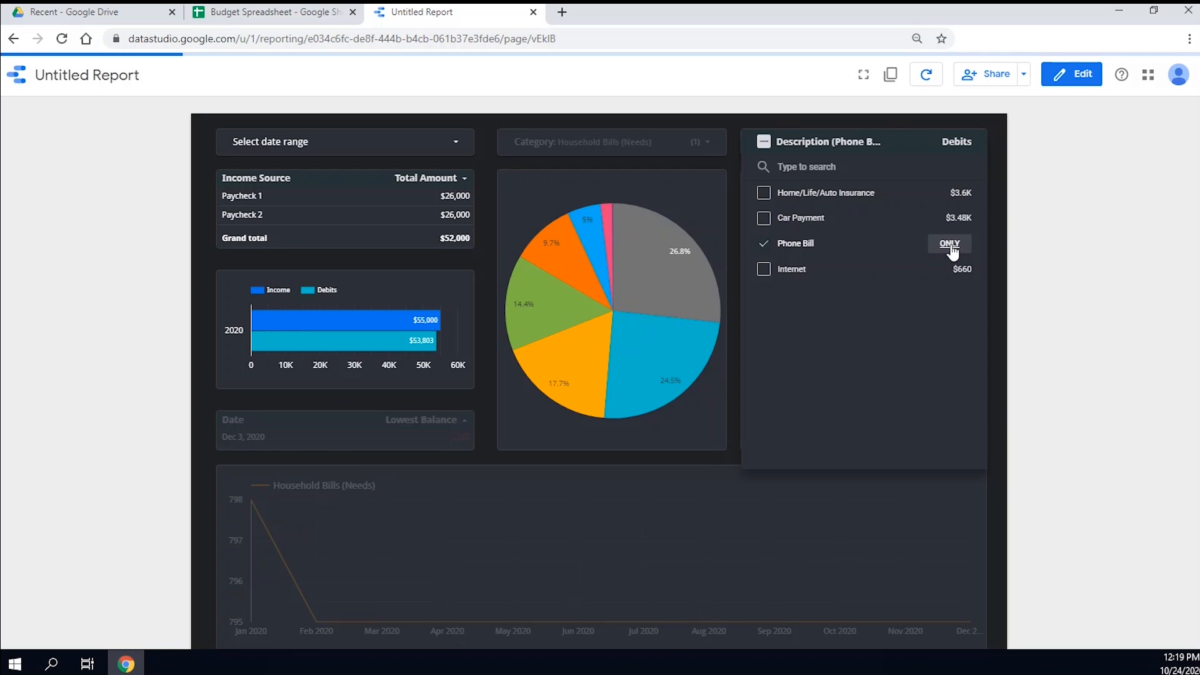
{"action": "left_click", "coordinate": [196, 555]}
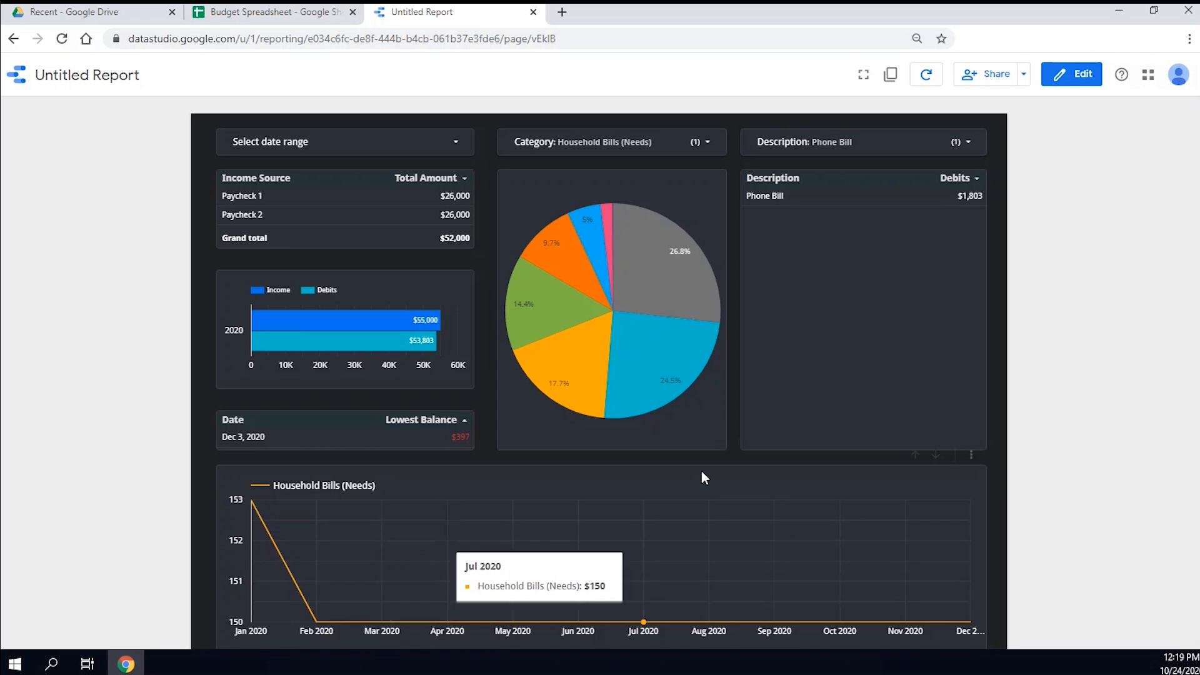
Reset the Description filter by selecting all descriptions again
{"action": "left_click", "coordinate": [950, 141]}
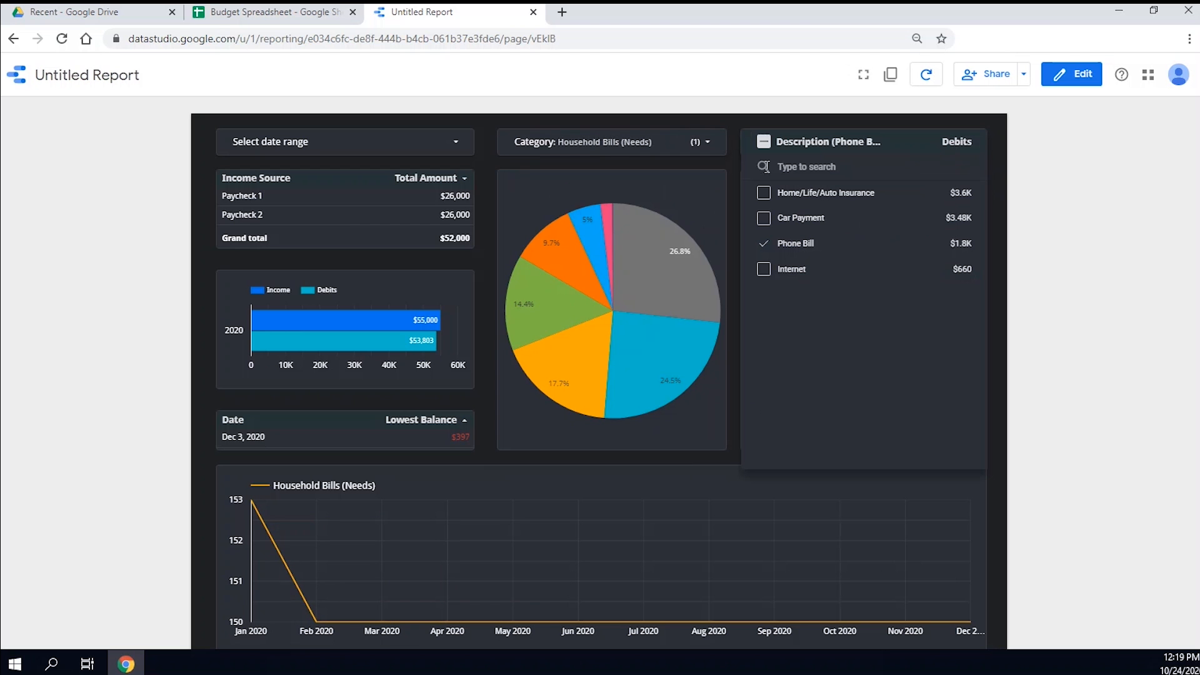
{"action": "left_click", "coordinate": [764, 143]}
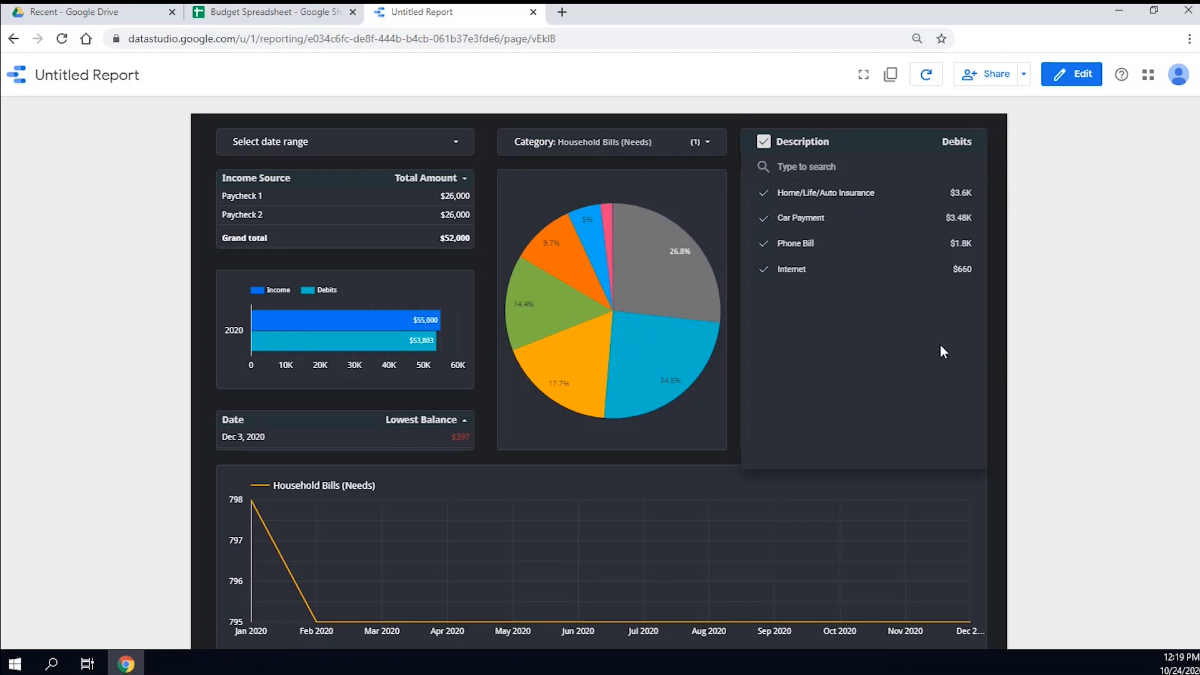
{"action": "left_click", "coordinate": [1078, 341]}
{"action": "mouse_move", "coordinate": [314, 620]}
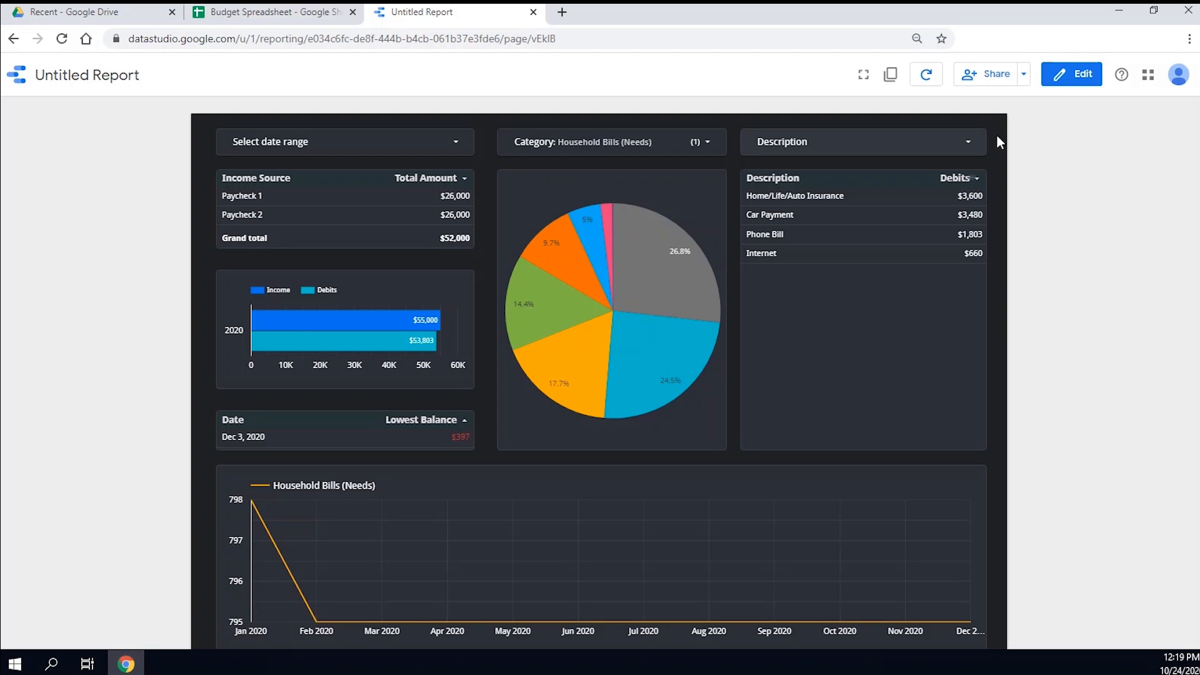
Review the report's scheduled email delivery options, including the custom subject and message, and leave without scheduling
{"action": "left_click", "coordinate": [1023, 74]}
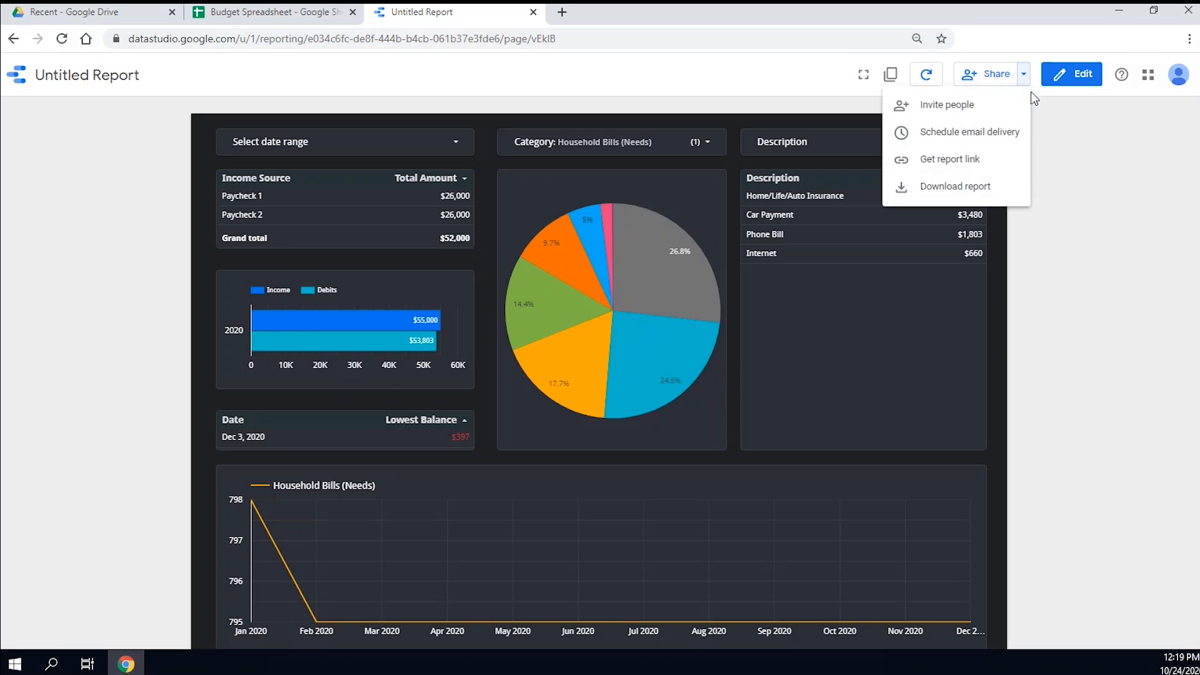
{"action": "left_click", "coordinate": [977, 132]}
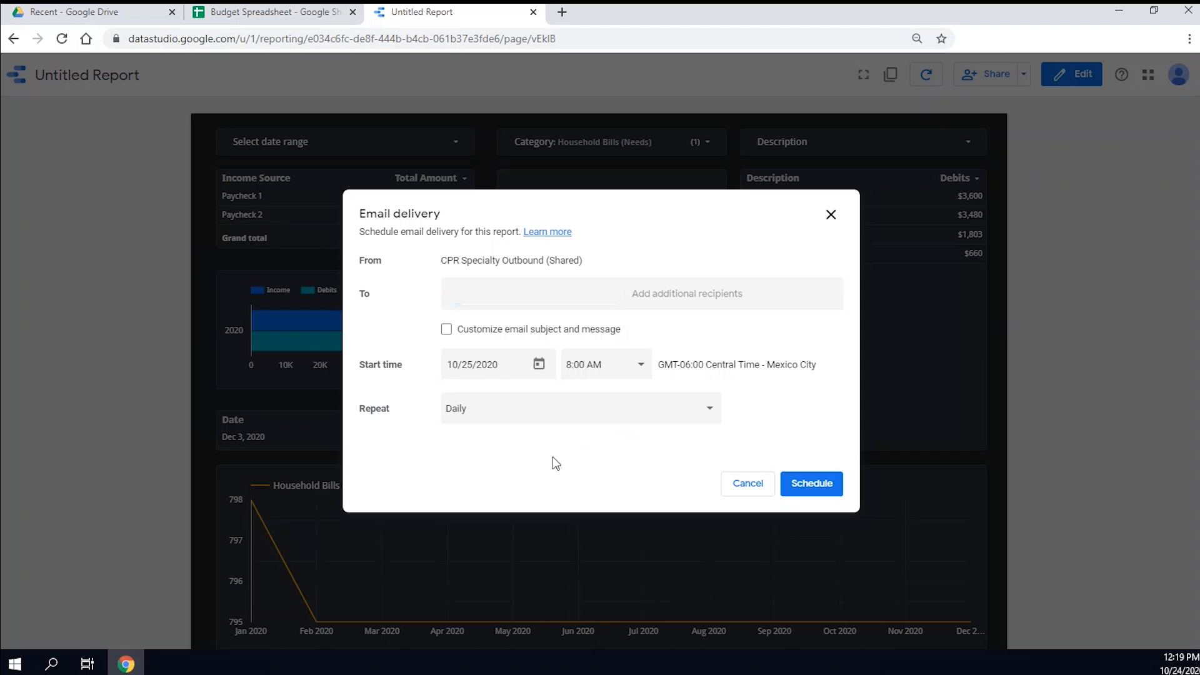
{"action": "left_click", "coordinate": [451, 335]}
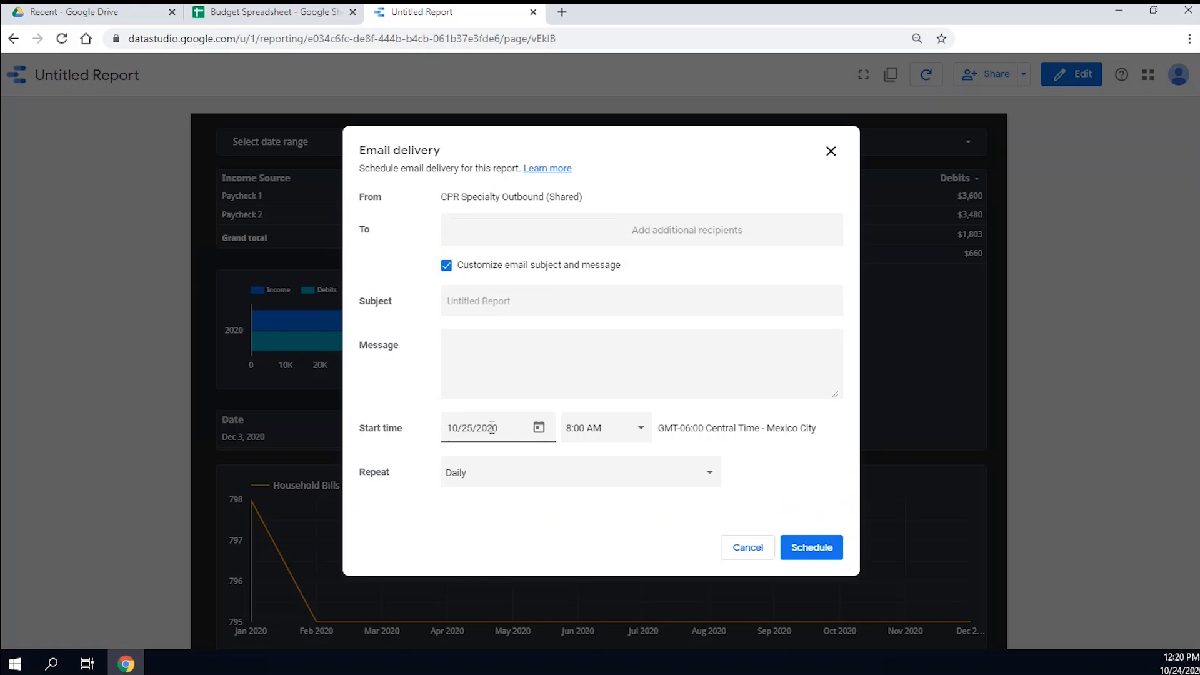
{"action": "left_click", "coordinate": [753, 554]}
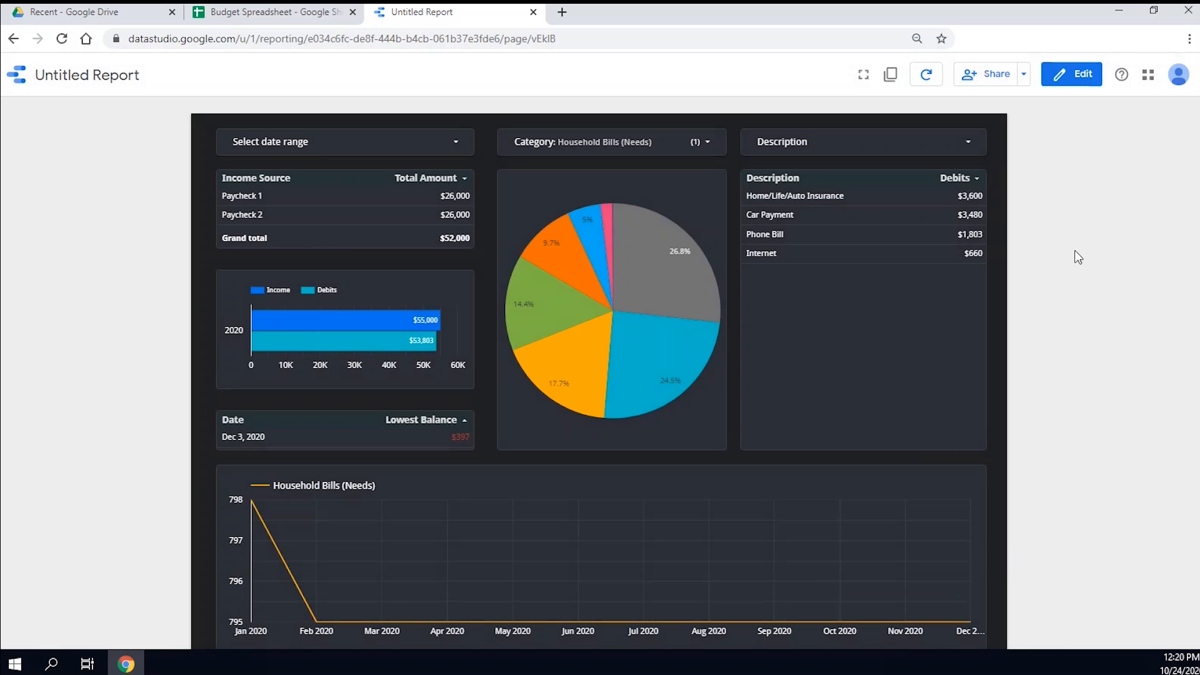
{"action": "scroll", "coordinate": [1073, 252], "scroll_direction": "down", "scroll_amount": 2}
{"action": "scroll", "coordinate": [1045, 254], "scroll_direction": "up", "scroll_amount": 2}
{"action": "scroll", "coordinate": [1040, 249], "scroll_direction": "down", "scroll_amount": 2}
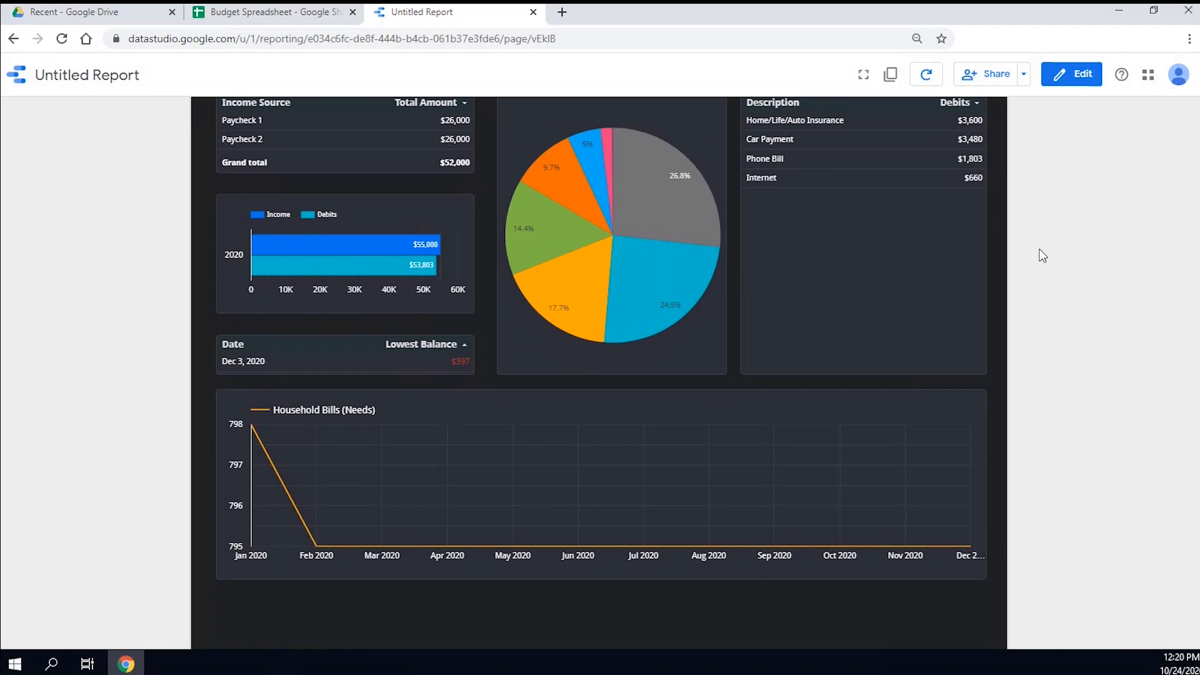
{"action": "scroll", "coordinate": [1042, 255], "scroll_direction": "up", "scroll_amount": 2}
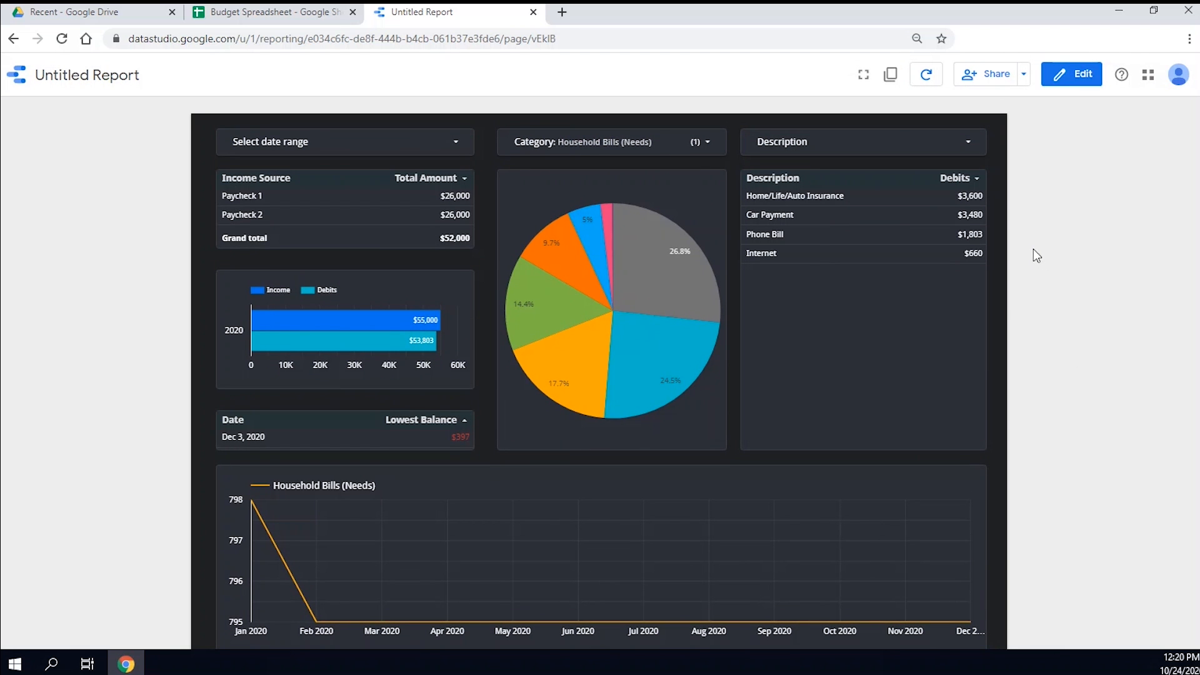